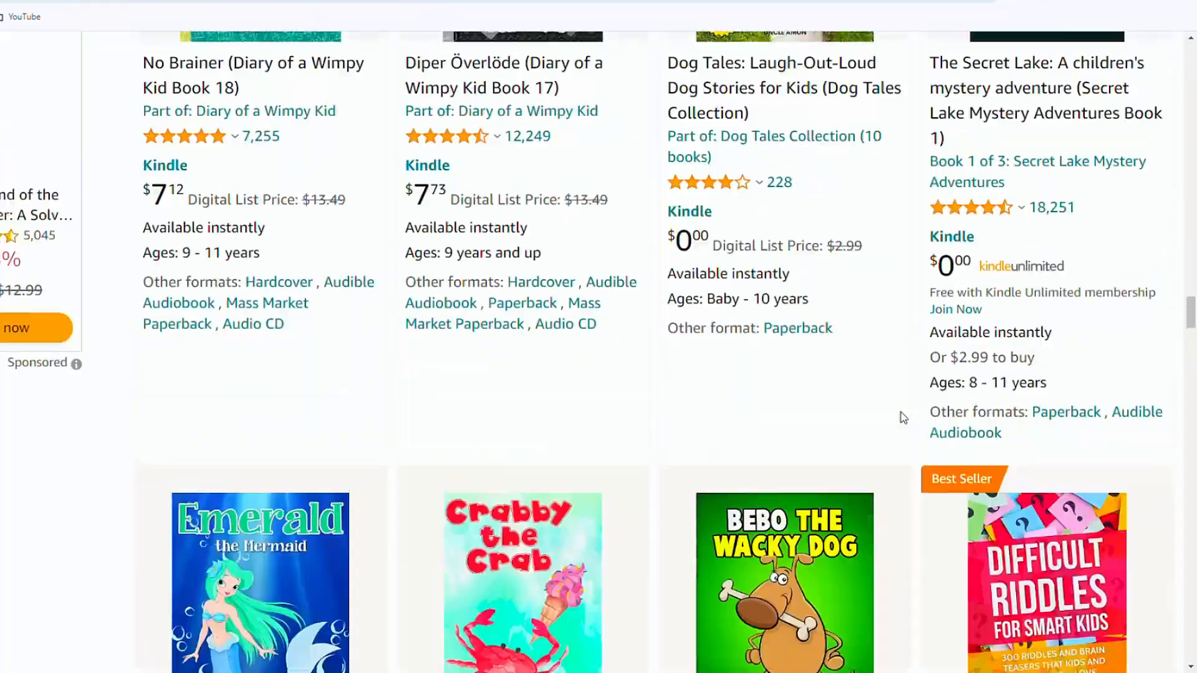
- Open the Kindle book "100+ Knock Knock Jokes" and check the customer ratings on its page and on the "12 Rules for Life" page
scroll(901, 412, "up", 6)
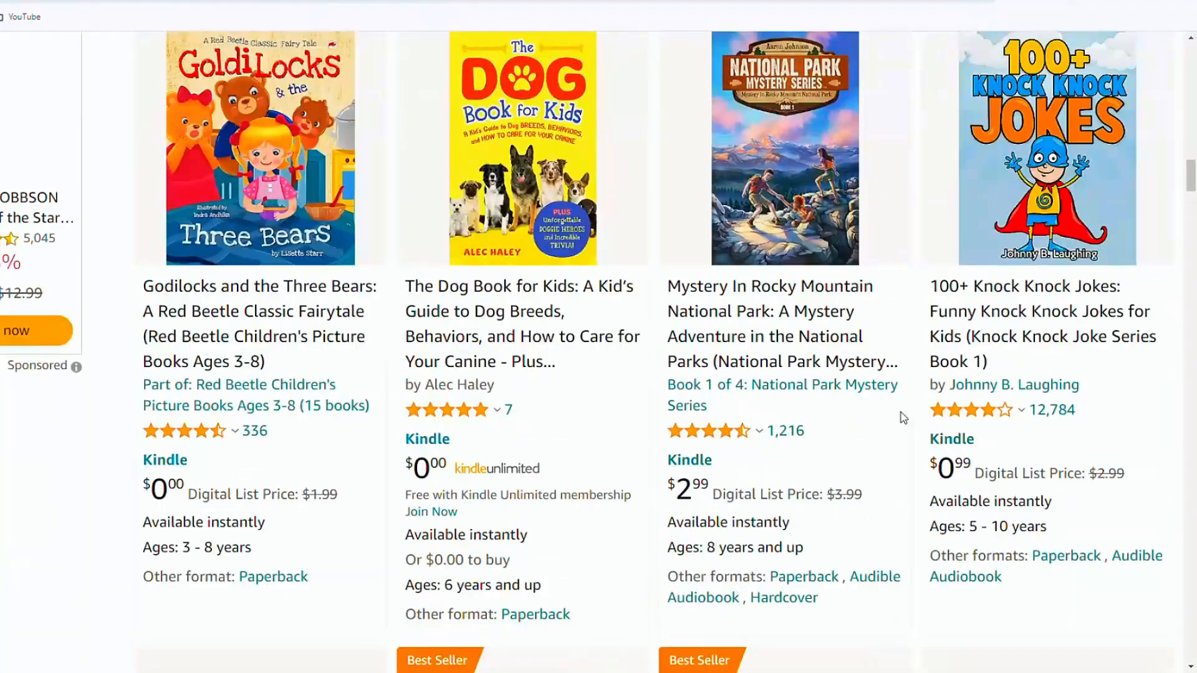
left_click(1037, 369)
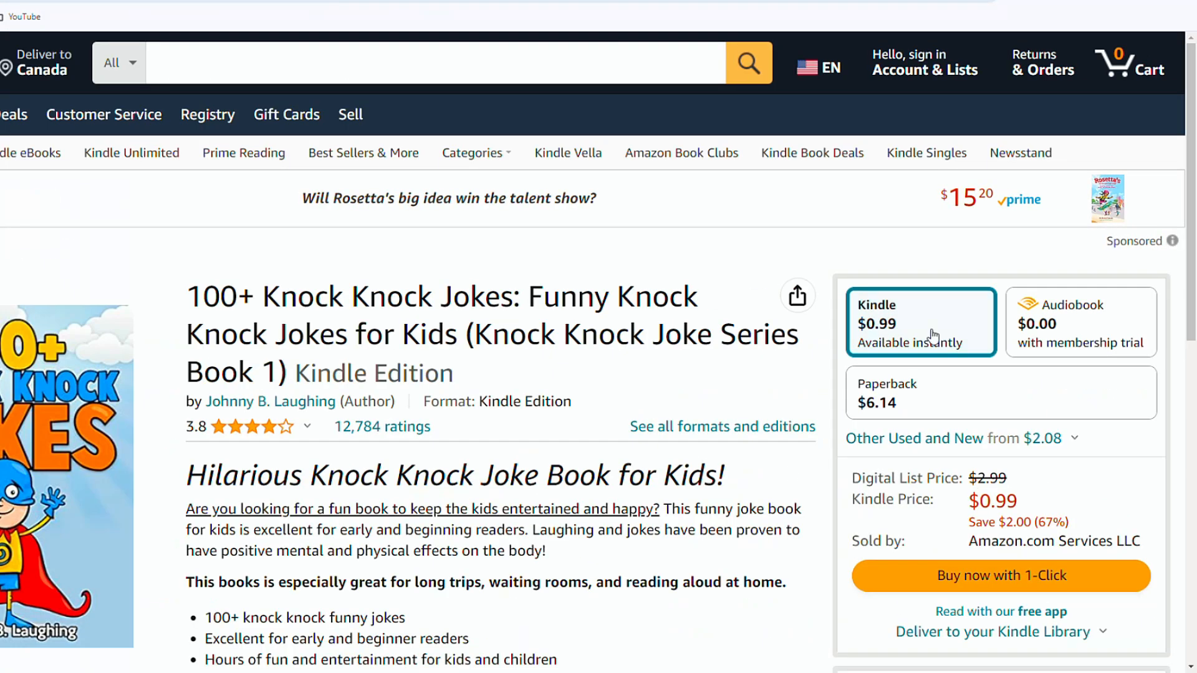
left_click_drag(336, 435, 384, 434)
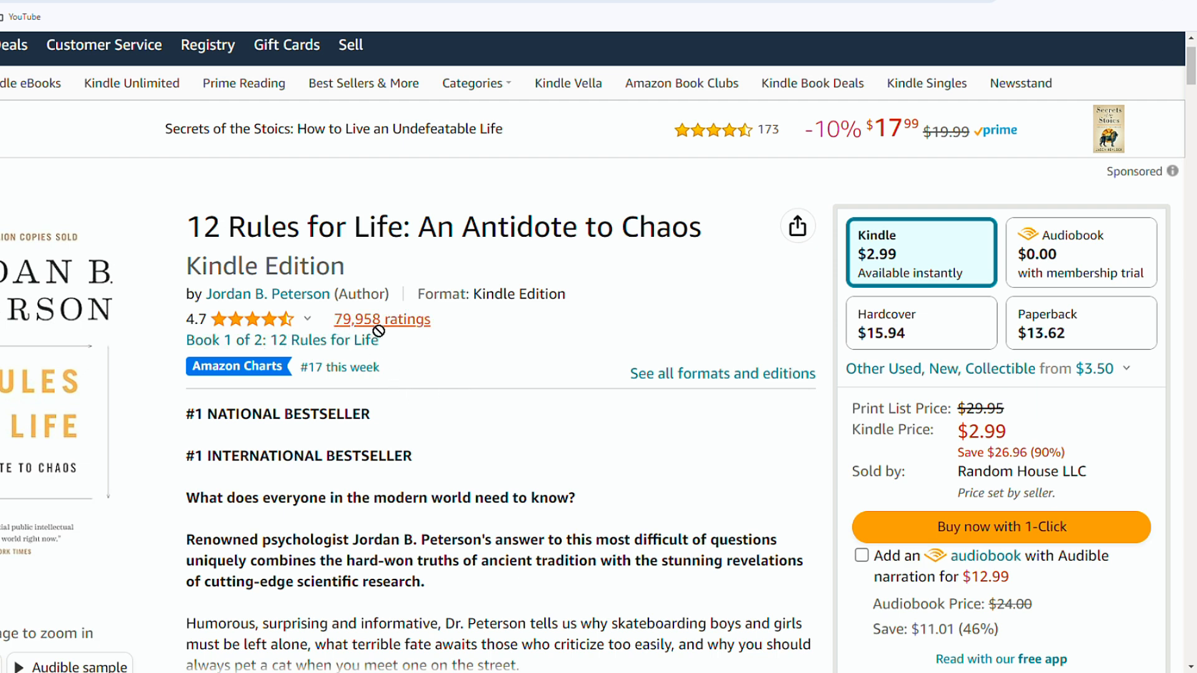
left_click_drag(330, 319, 389, 328)
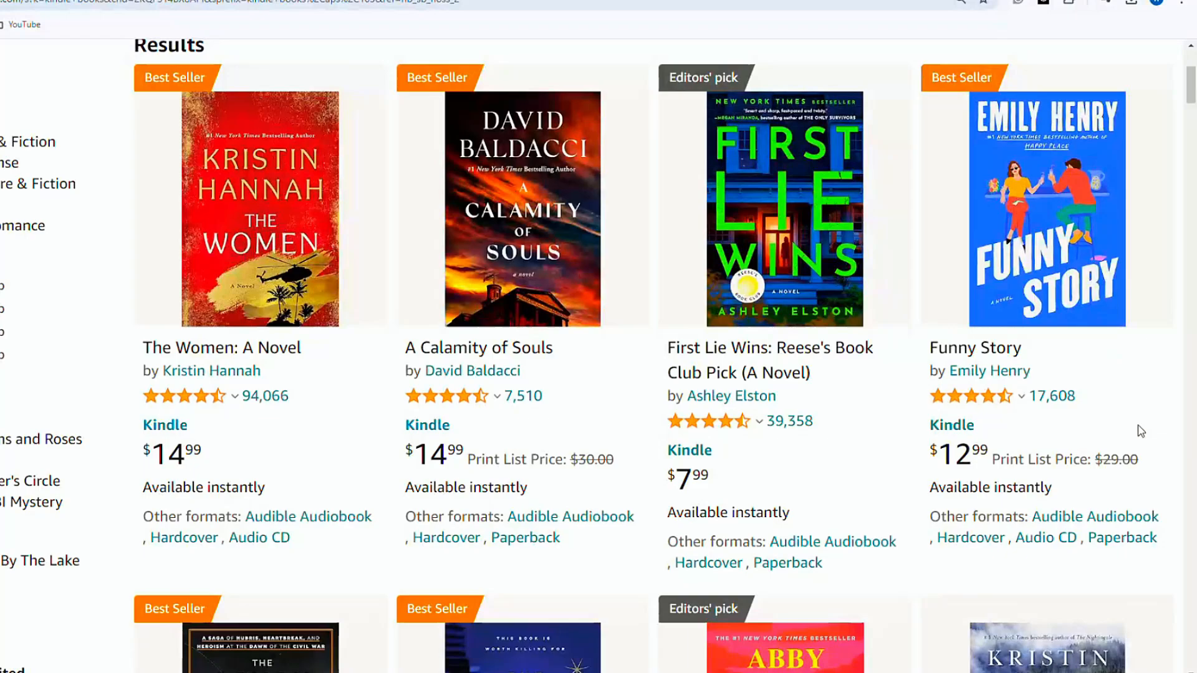
- Browse the Kindle books search results, examining the titles, ratings and prices
scroll(1140, 424, "down", 6)
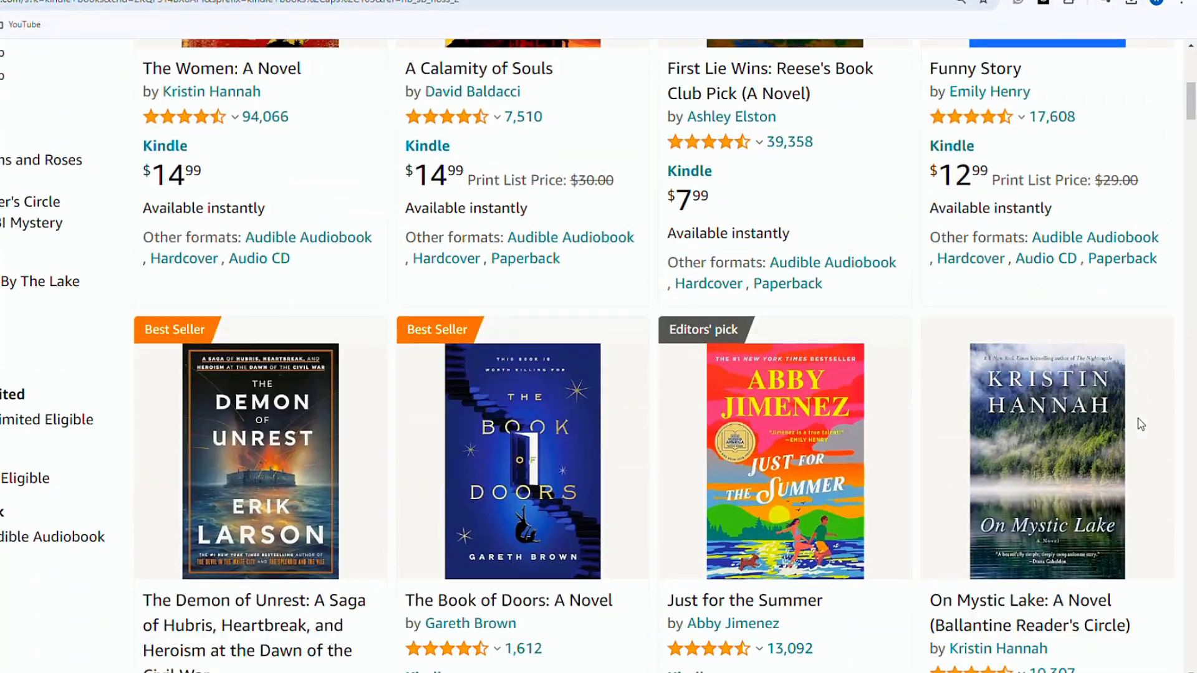
scroll(1141, 421, "down", 10)
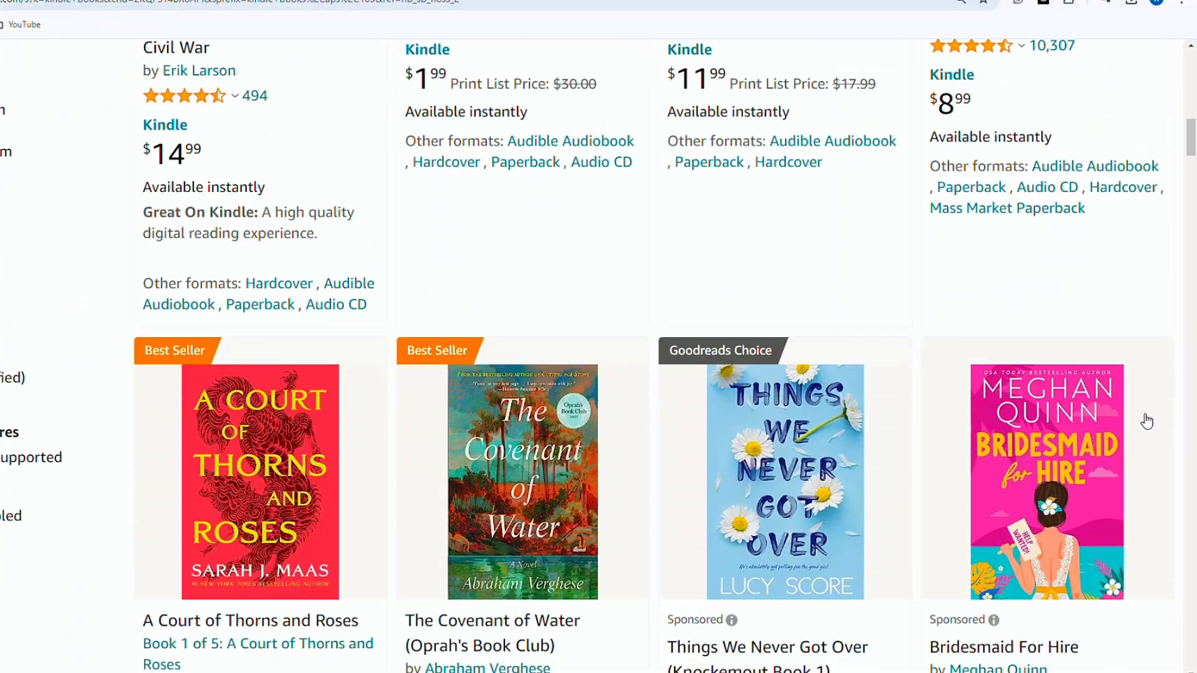
scroll(1144, 420, "down", 8)
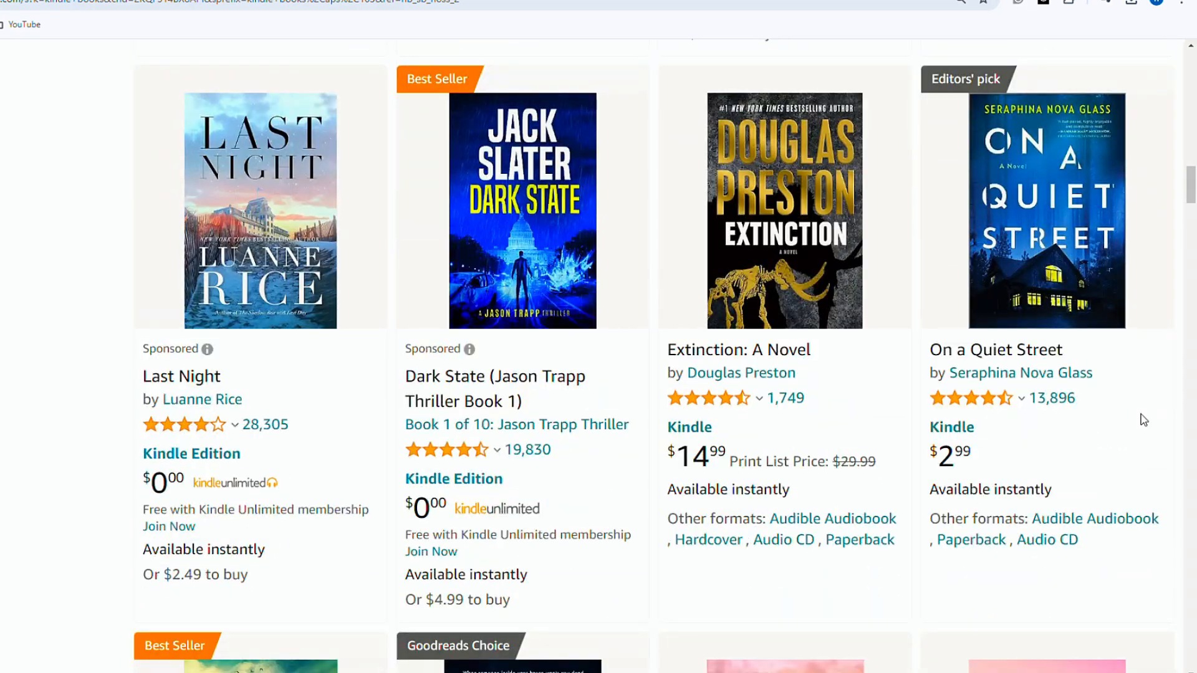
scroll(1144, 420, "down", 7)
scroll(1145, 421, "down", 9)
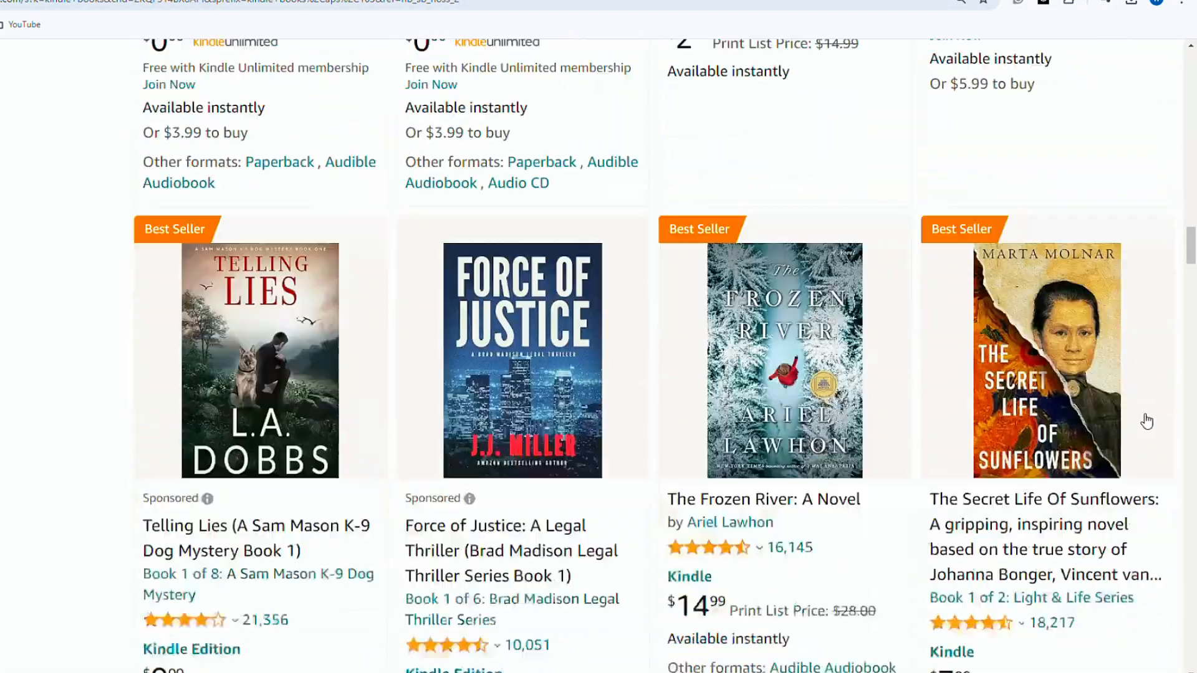
scroll(1147, 422, "down", 10)
scroll(1144, 420, "down", 5)
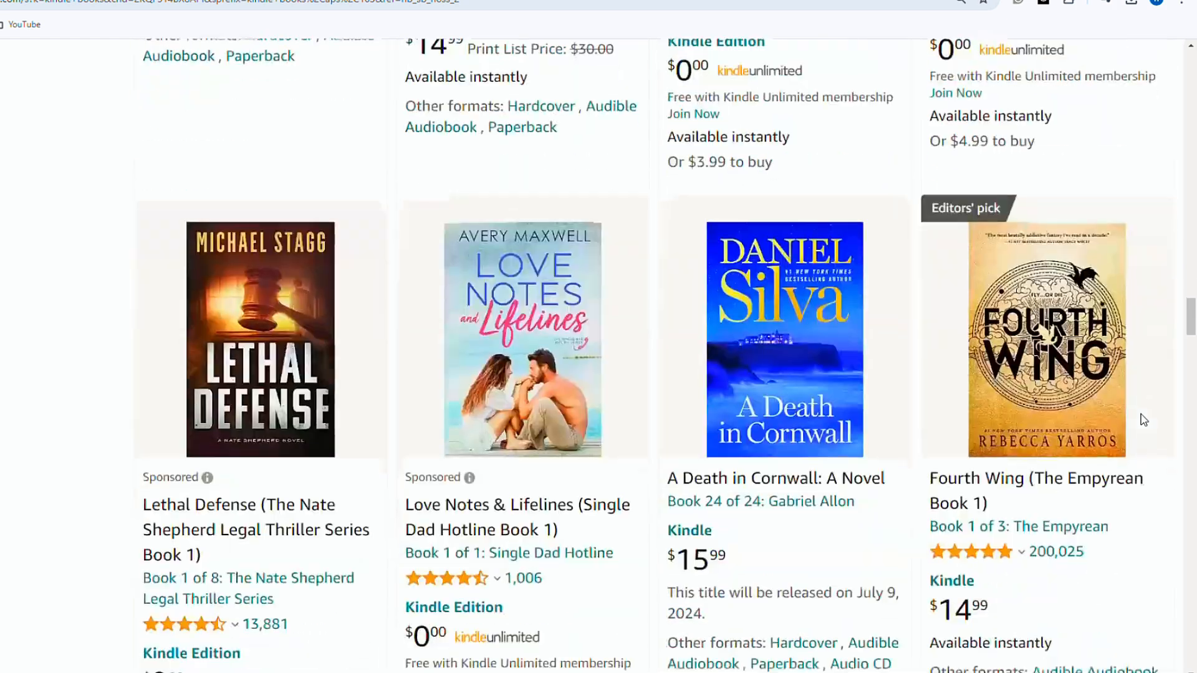
scroll(1144, 420, "down", 10)
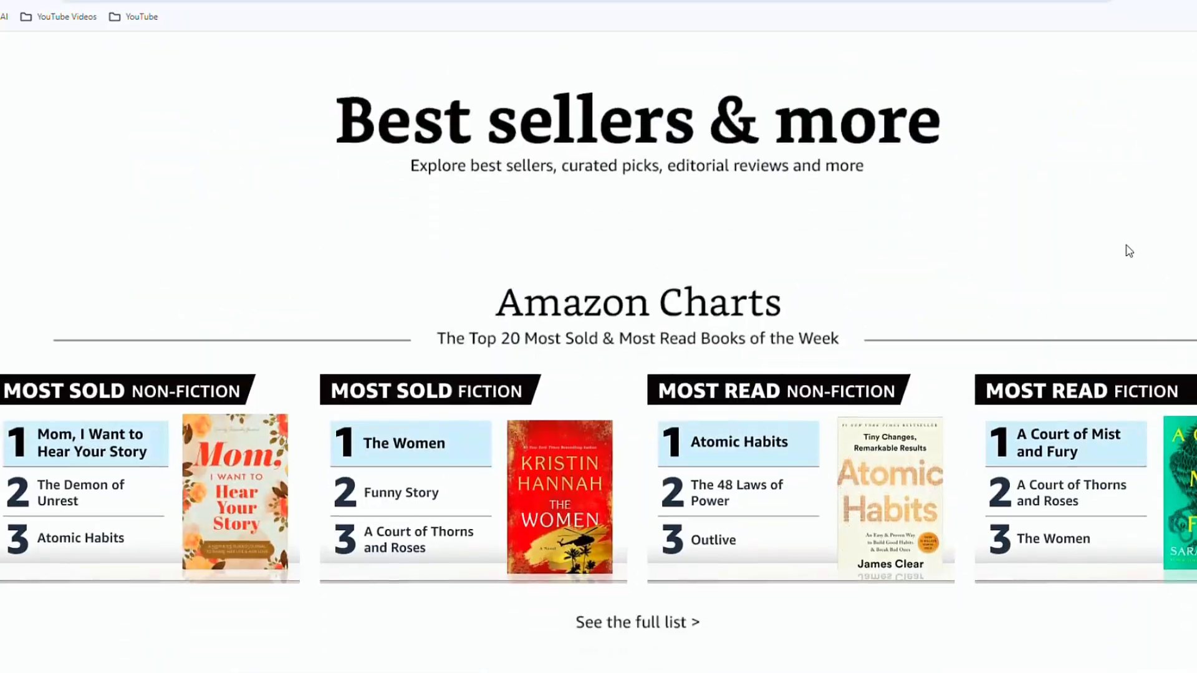
- Look through the Amazon Charts, Editors' Picks and Amazon First Reads sections of the Best sellers & more page
scroll(1129, 251, "down", 1)
scroll(1132, 252, "down", 3)
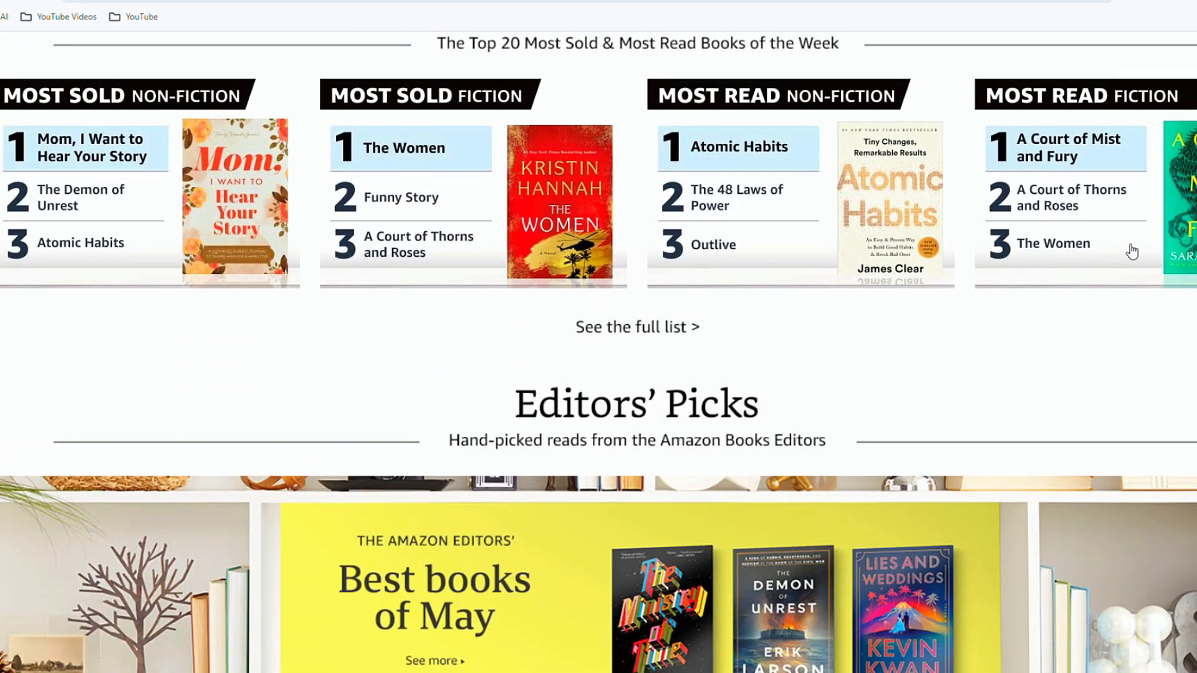
scroll(1132, 251, "down", 5)
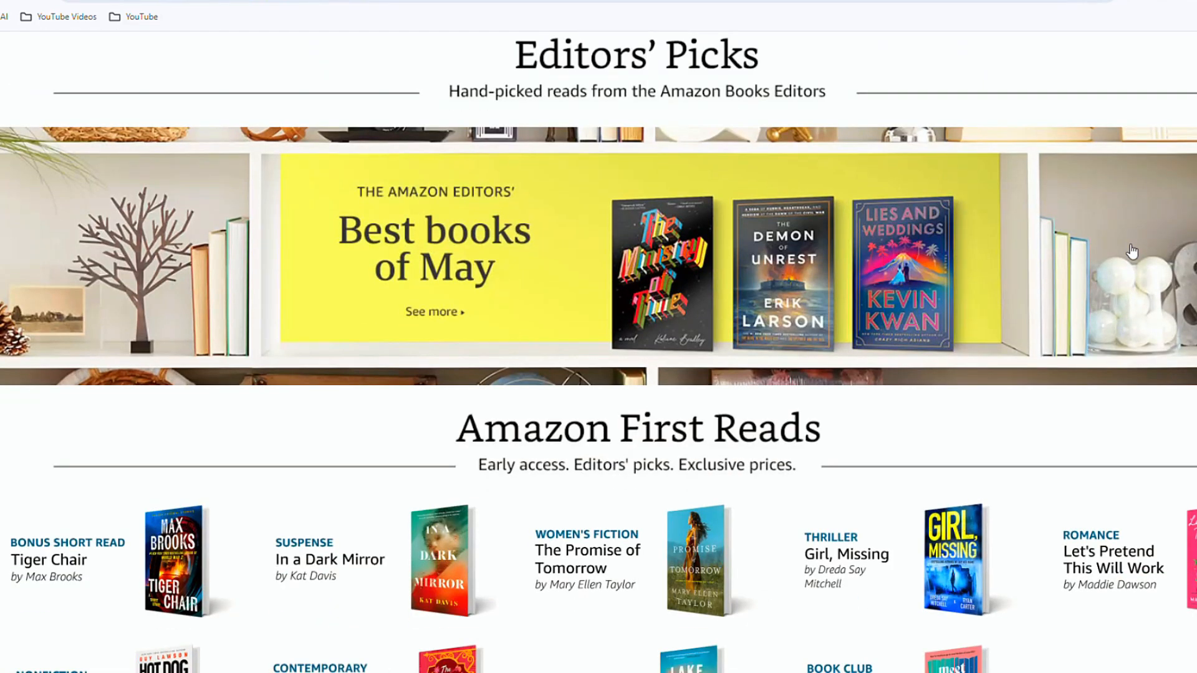
scroll(1132, 251, "down", 4)
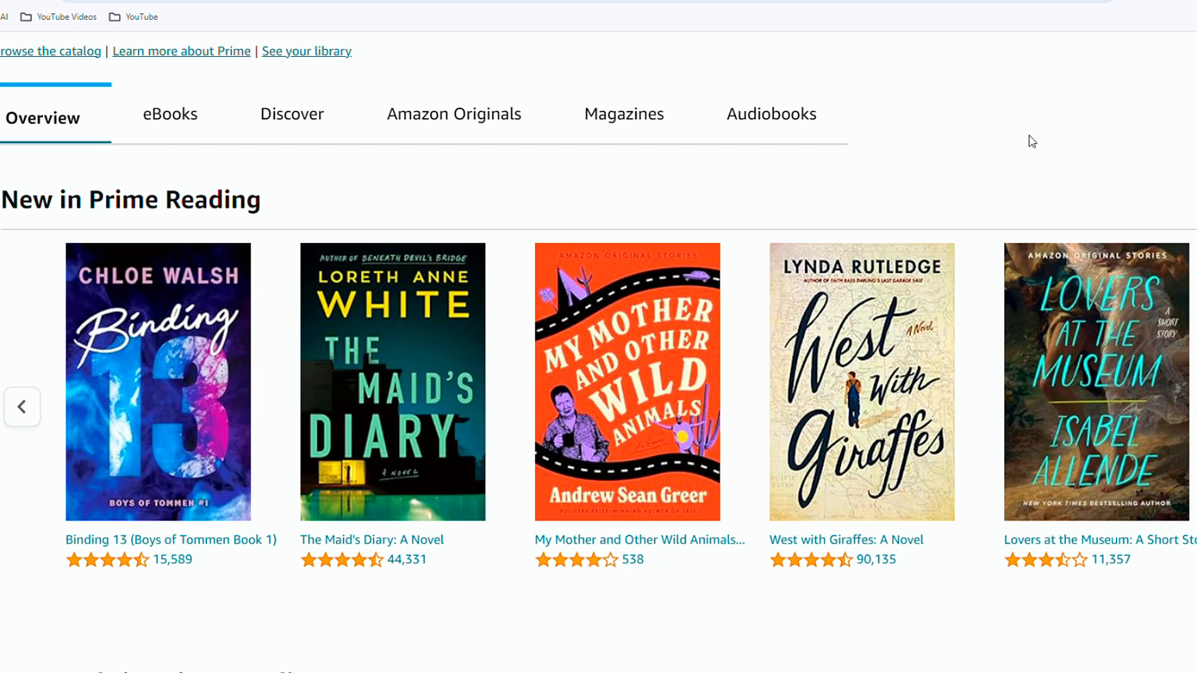
- Look through the Prime Reading overview, covering top reads, classics, romance and mystery and thriller titles
scroll(1033, 141, "down", 7)
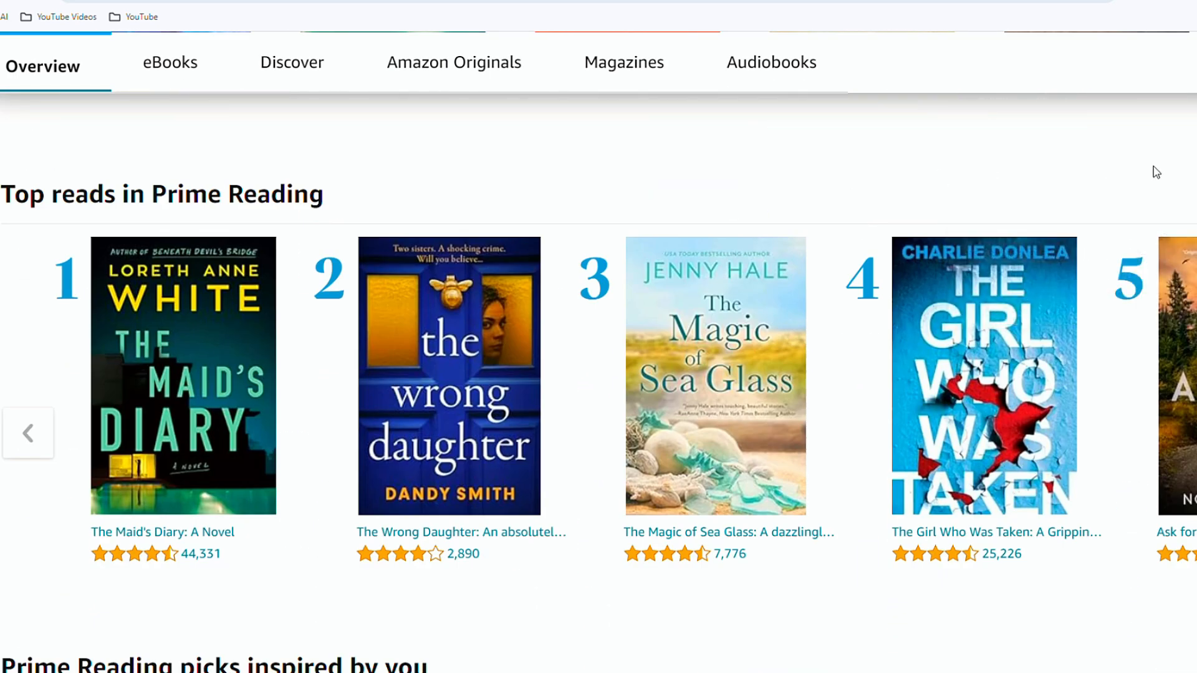
scroll(1156, 172, "down", 14)
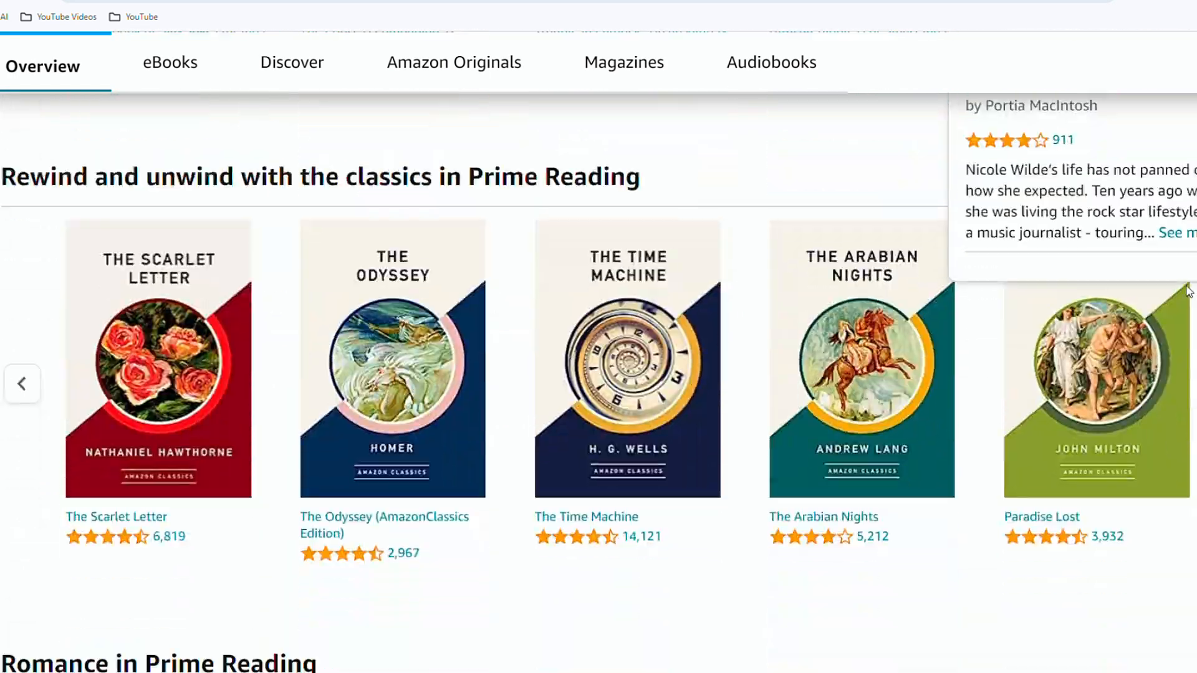
scroll(1188, 291, "down", 13)
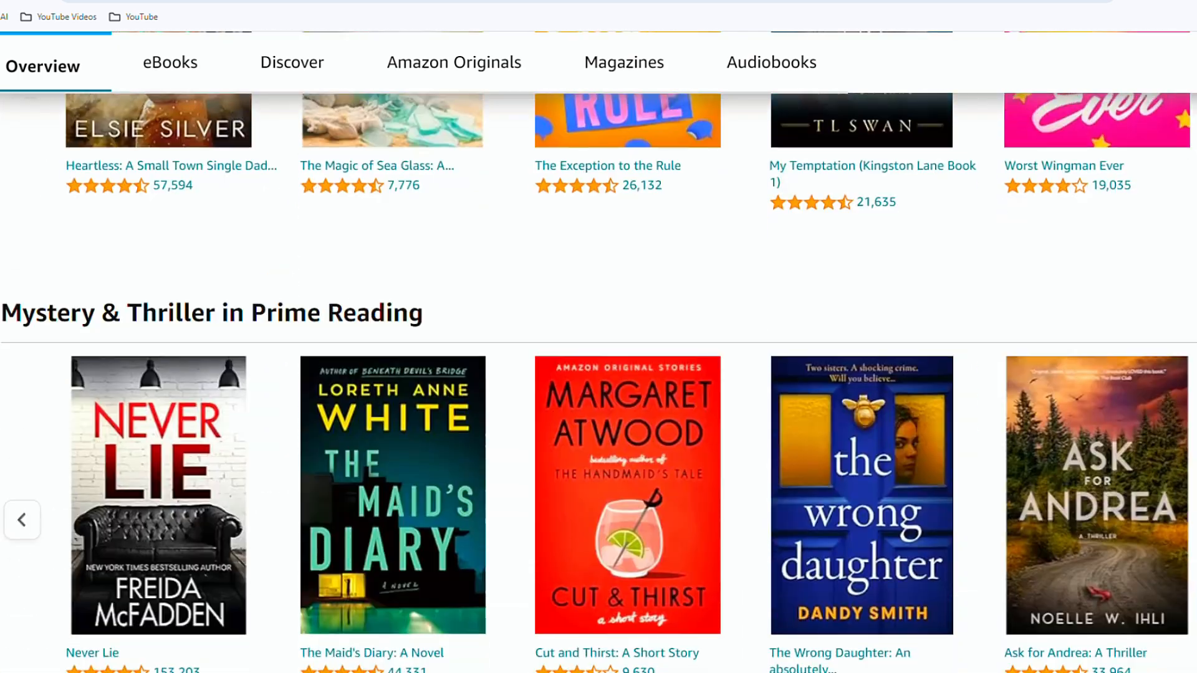
scroll(598, 383, "down", 16)
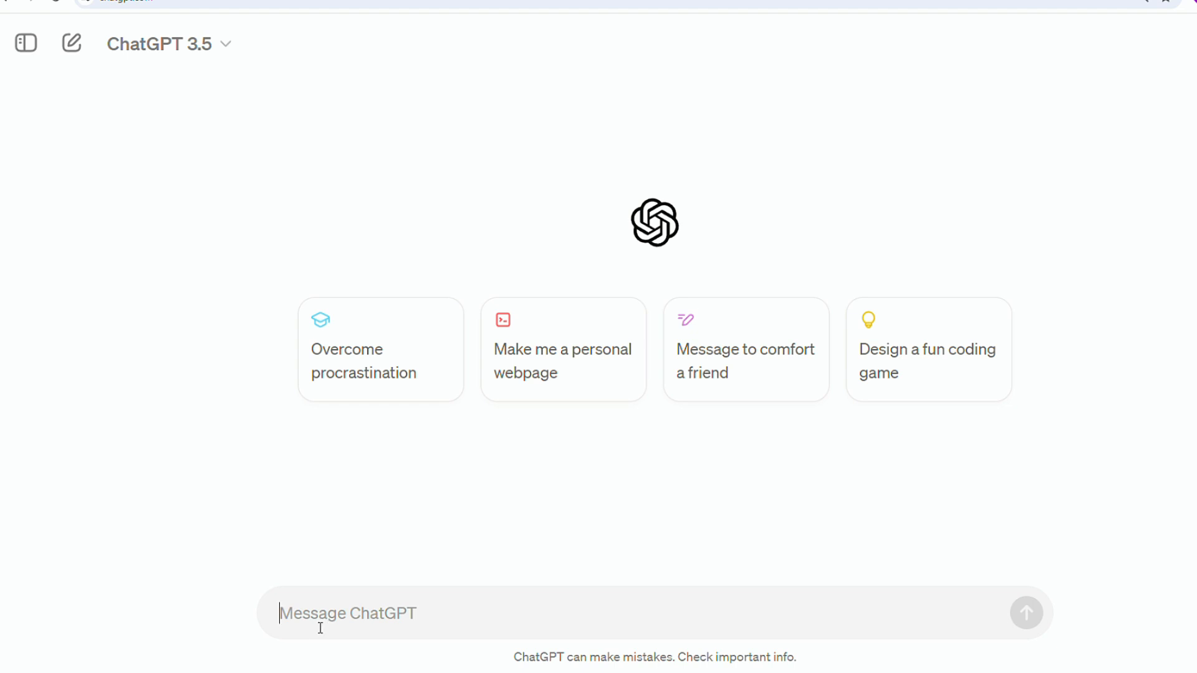
- Switch to ChatGPT, ask it as an e-book author for some hot topics to write the book, and review the suggestions
type("You are an e-book author. Can you give me some hot topics that I could use to write the book?")
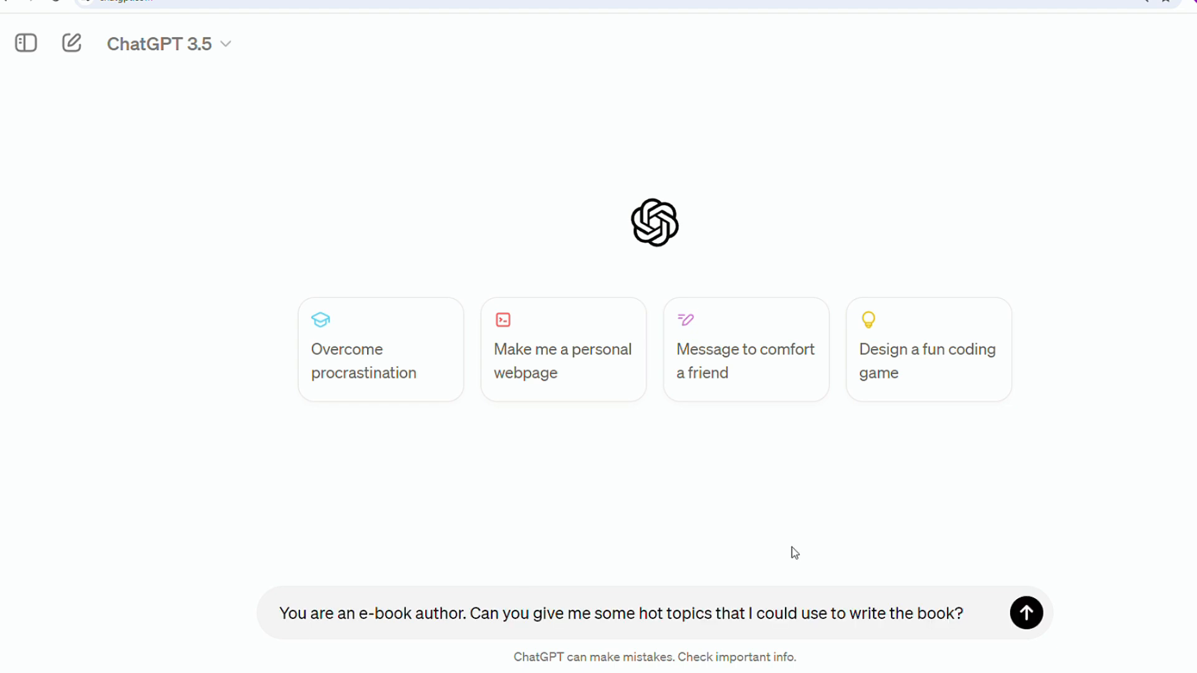
left_click(1026, 614)
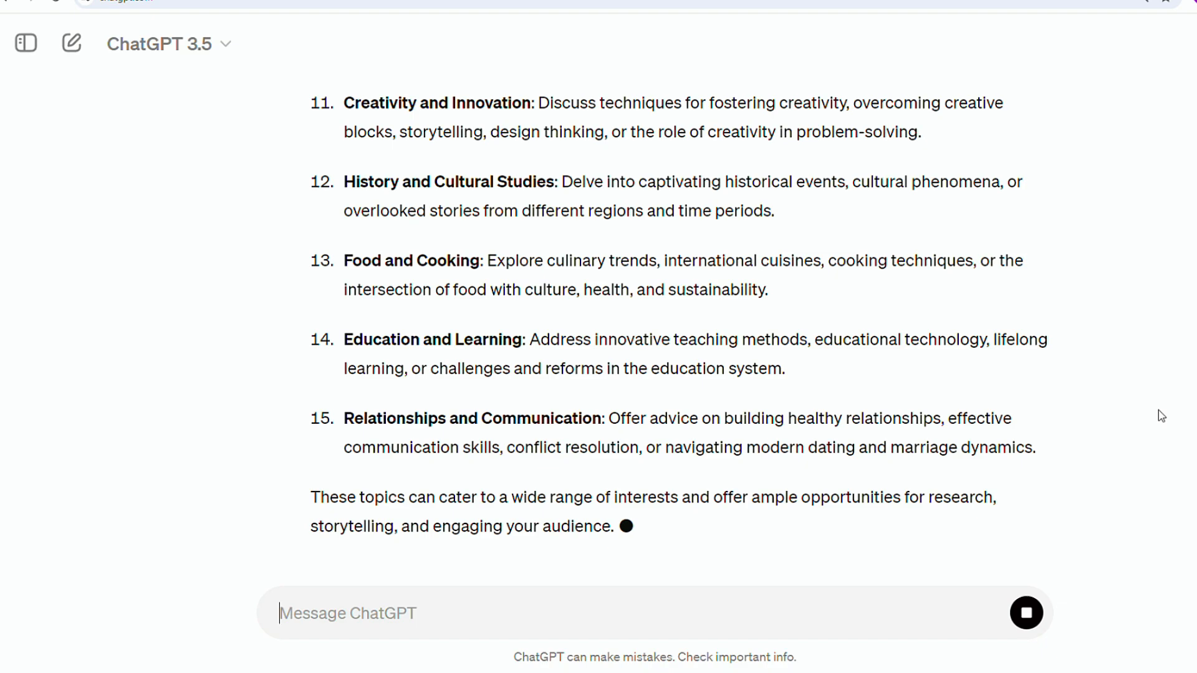
scroll(1162, 417, "up", 9)
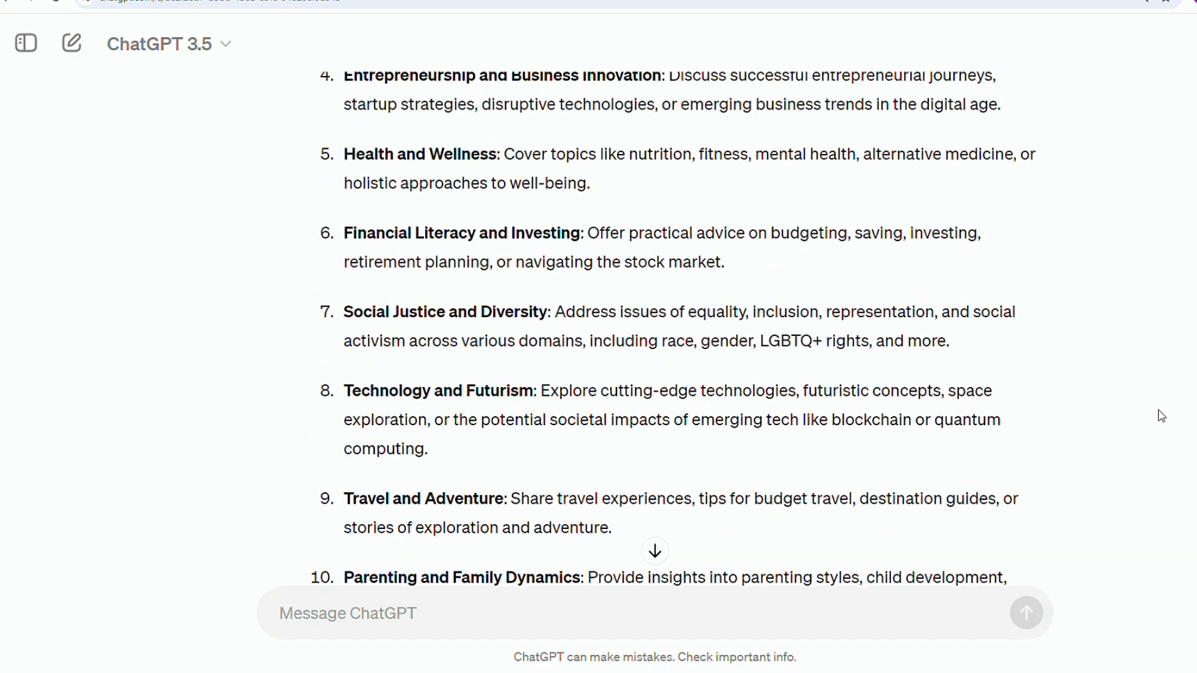
scroll(1161, 417, "up", 7)
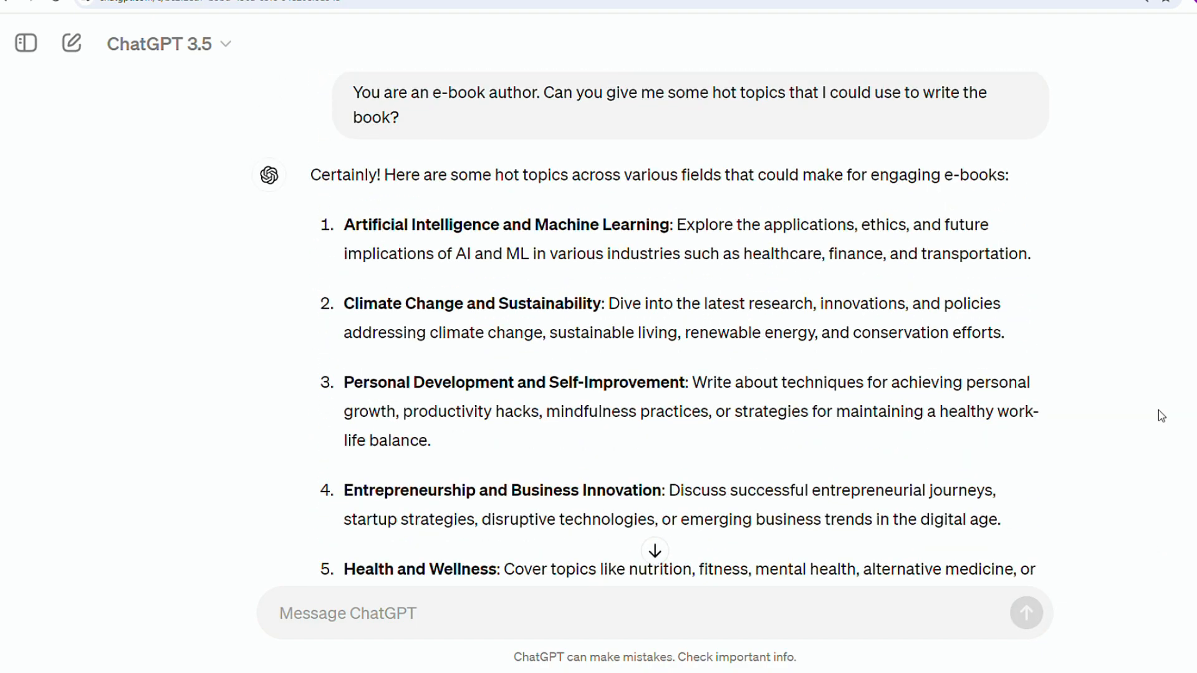
scroll(1161, 417, "down", 10)
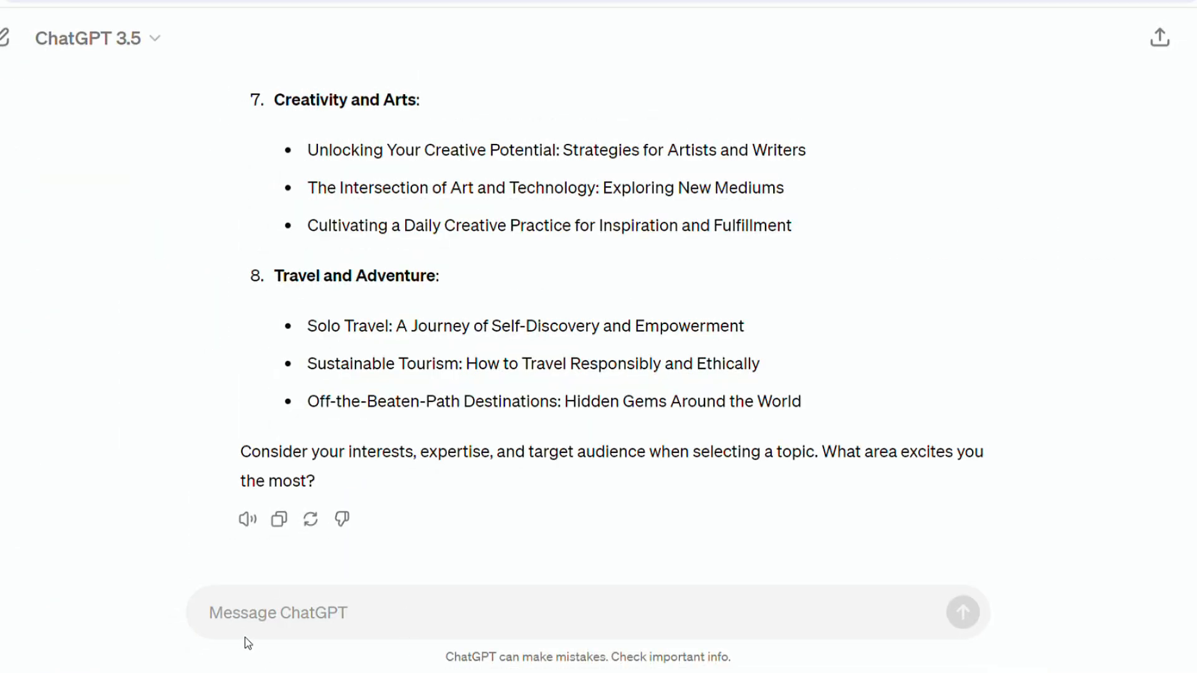
- Ask for catchy titles for an ebook about self-care and meditation that will be published on Amazon
type("I want to write an ebook about self-care and meditation and I want to publish it on Amazon. Can you give me some catchy titles?")
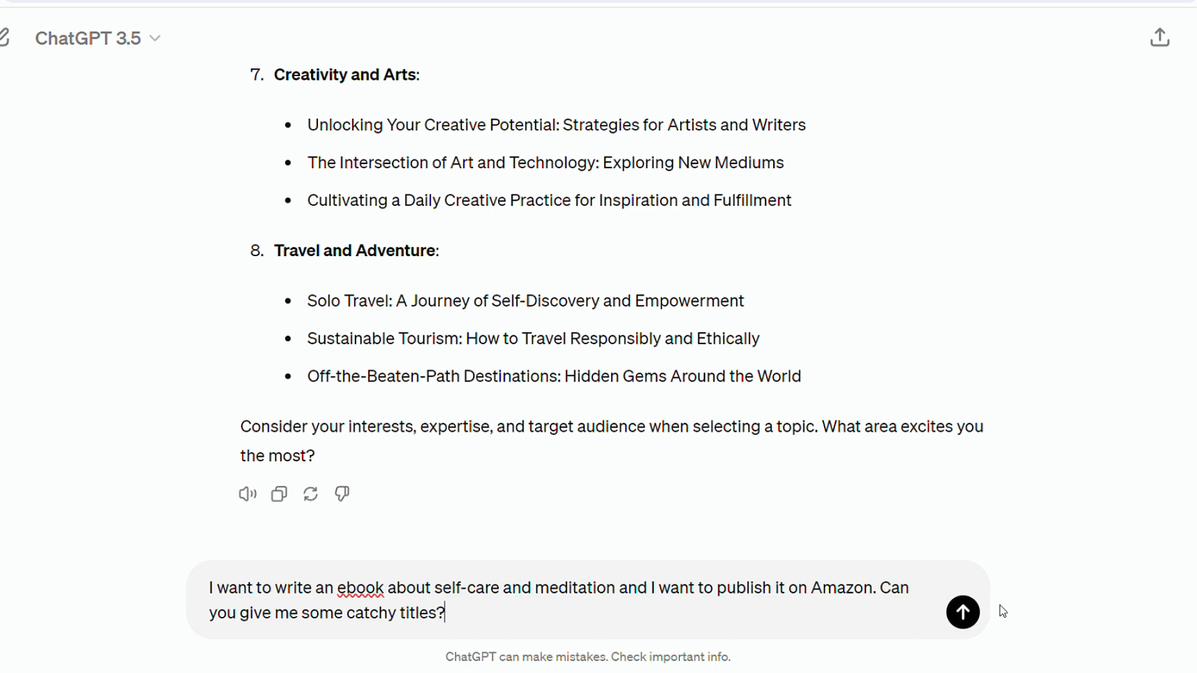
left_click(963, 611)
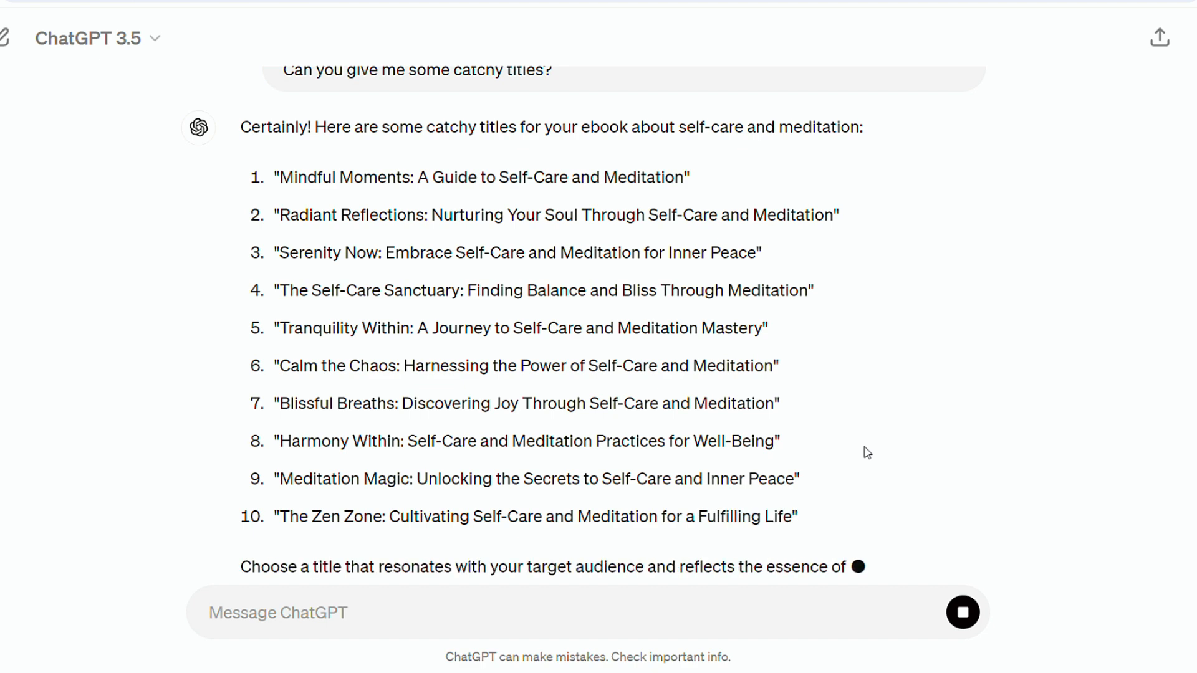
scroll(895, 453, "up", 1)
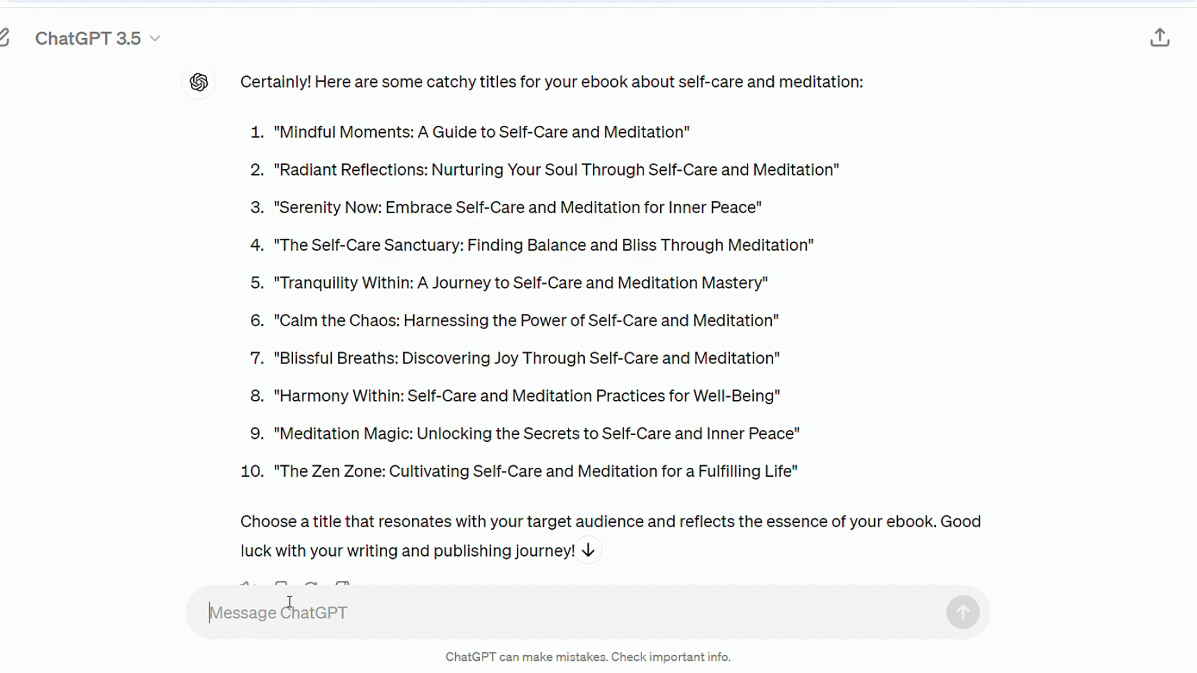
- Request titles that contain a specific solution, such as 10-minute practice or 365 days
type("I want to have some specific solution in the title, such as 10-minute practice or 365 days.")
key("Return")
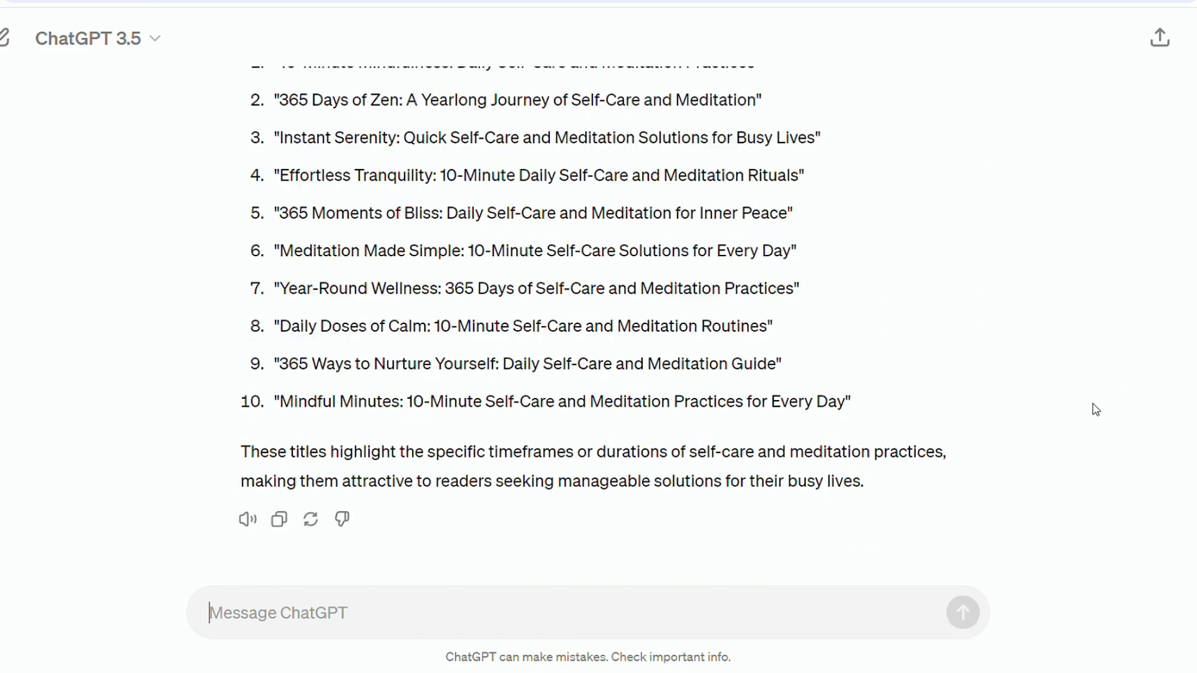
scroll(1093, 405, "up", 1)
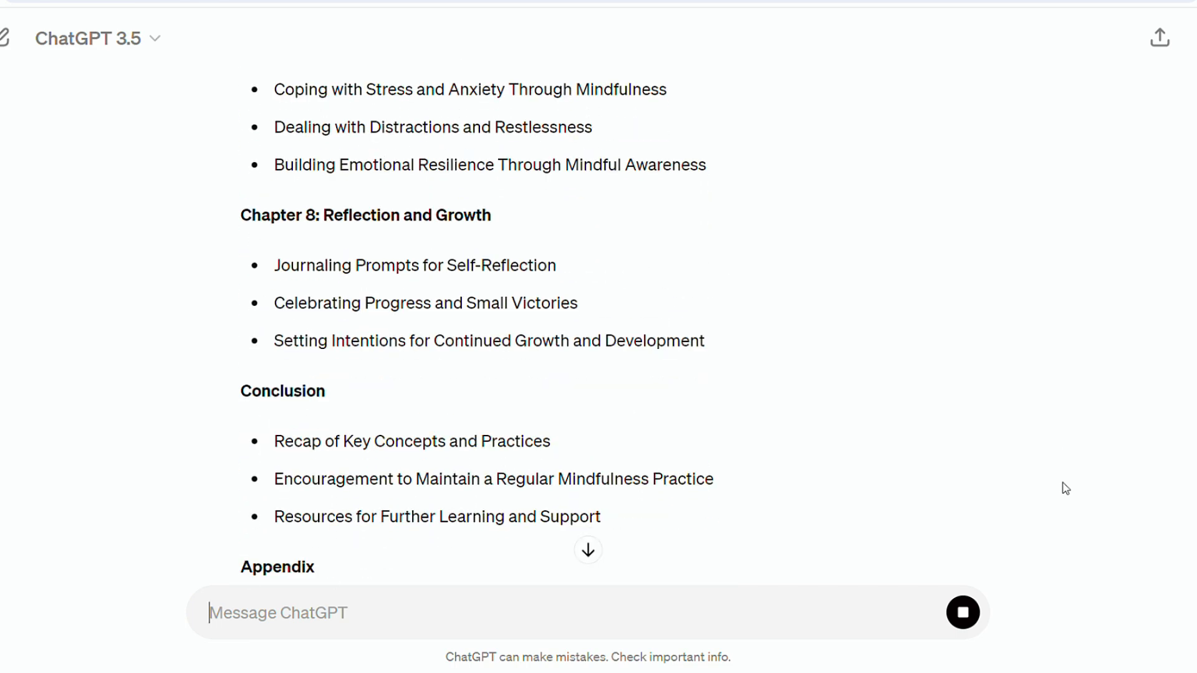
- Skim the generated outline for "10-Minute Mindfulness: Daily Self-Care and Meditation Practices" and return to its beginning
scroll(1066, 488, "up", 6)
scroll(1066, 489, "down", 9)
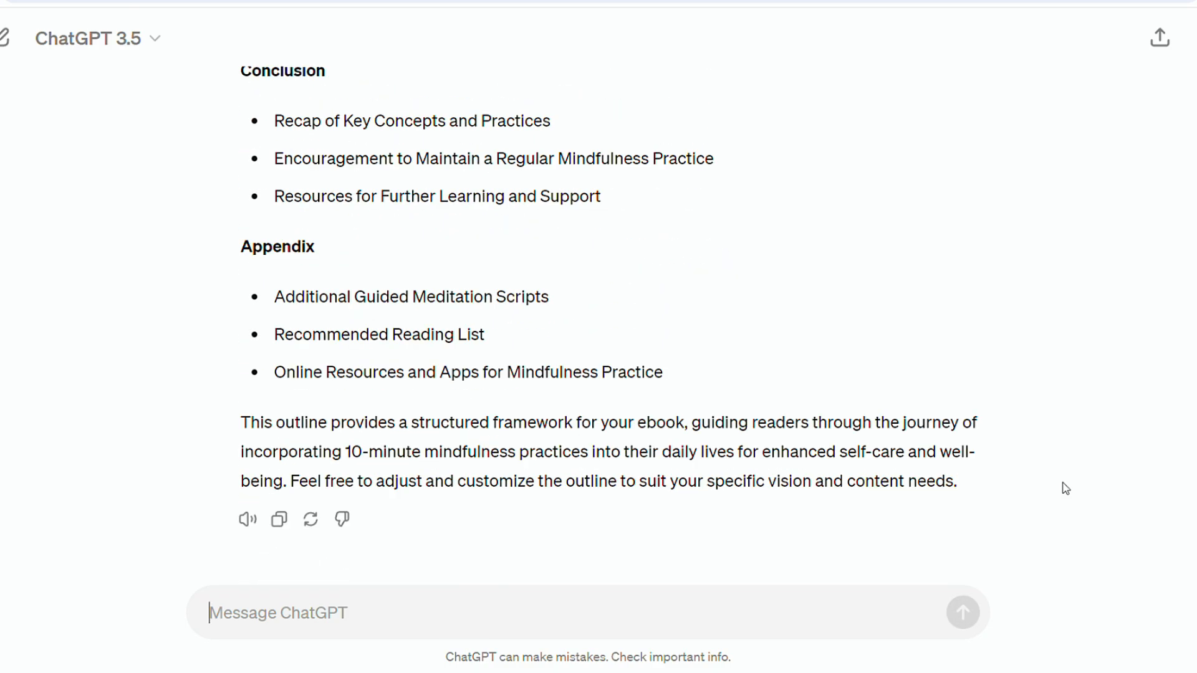
scroll(1066, 489, "up", 20)
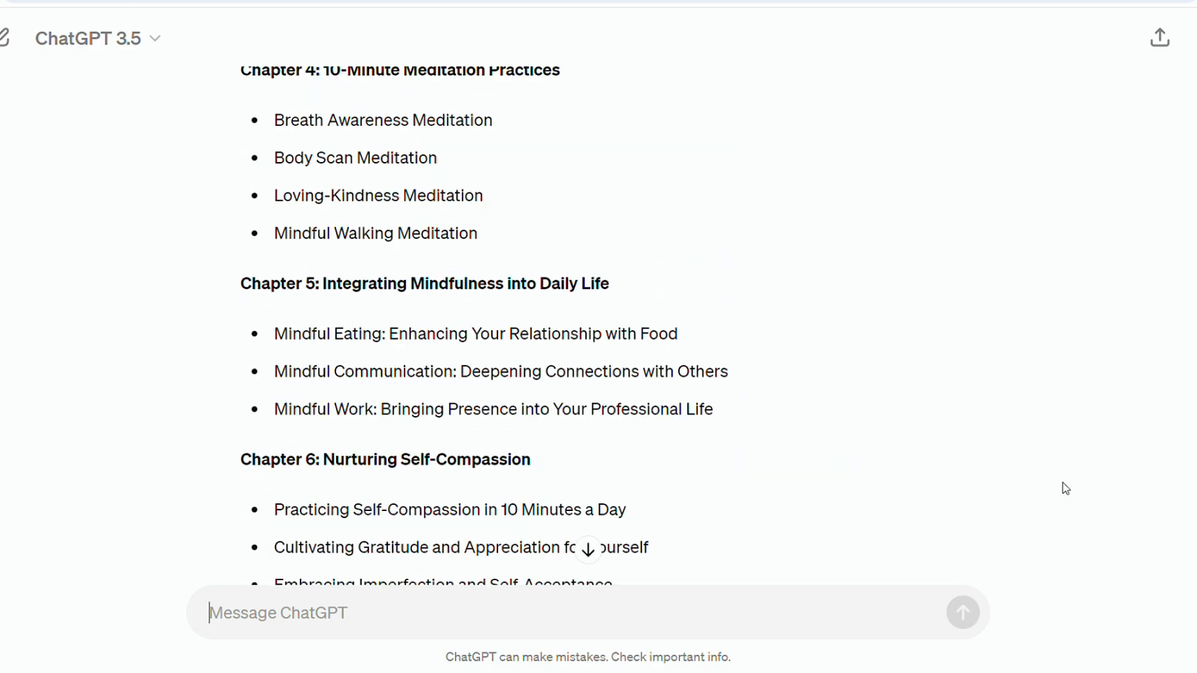
scroll(1066, 489, "up", 5)
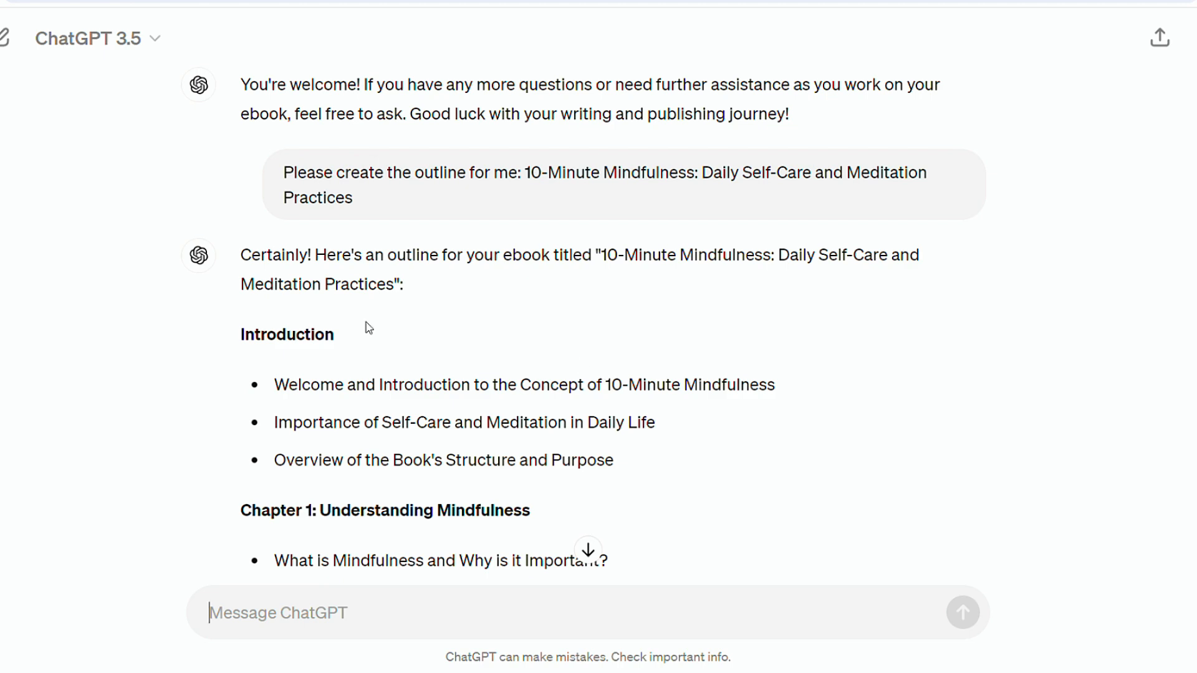
- Read through the ebook outline from the Introduction to the Conclusion, highlighting section headings along the way
left_click_drag(237, 340, 371, 348)
scroll(240, 312, "down", 3)
left_click_drag(240, 311, 569, 313)
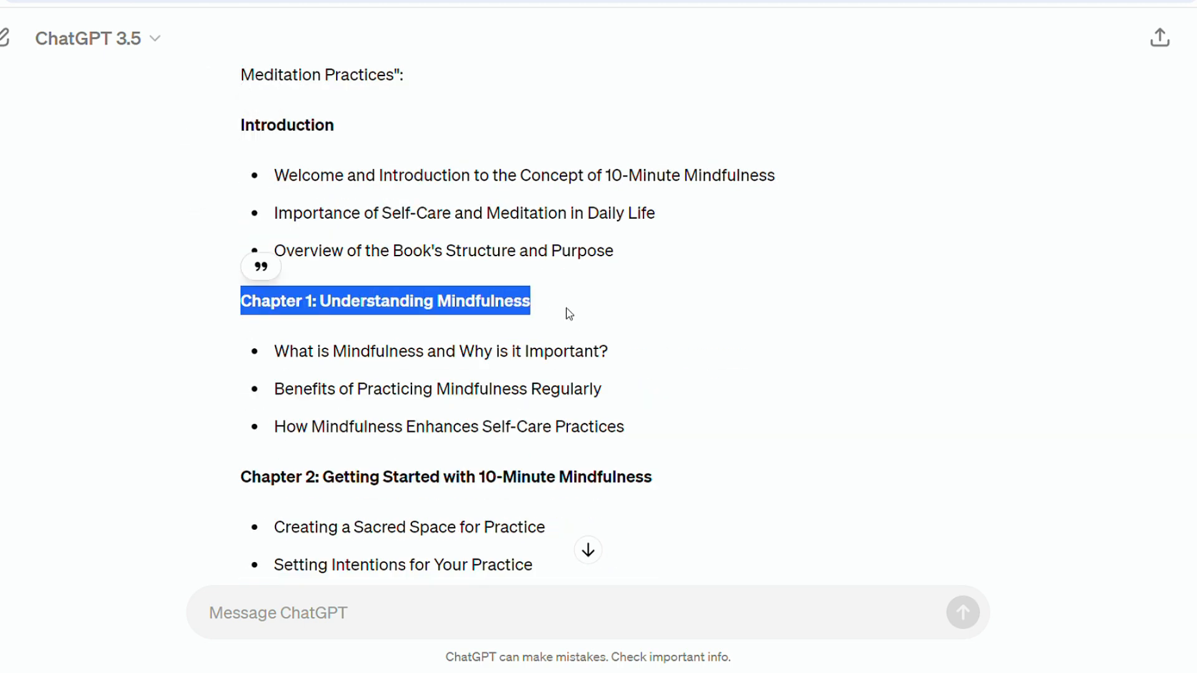
scroll(280, 320, "down", 2)
left_click_drag(237, 339, 647, 344)
scroll(649, 346, "down", 4)
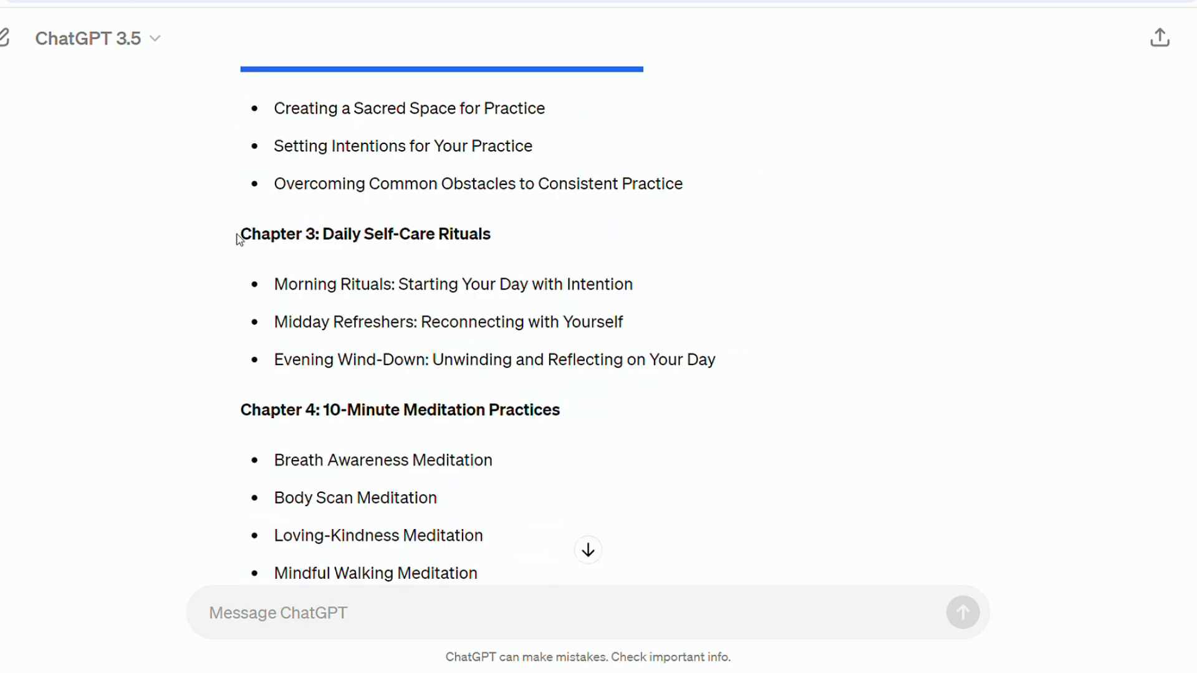
left_click_drag(239, 240, 636, 312)
scroll(637, 317, "down", 4)
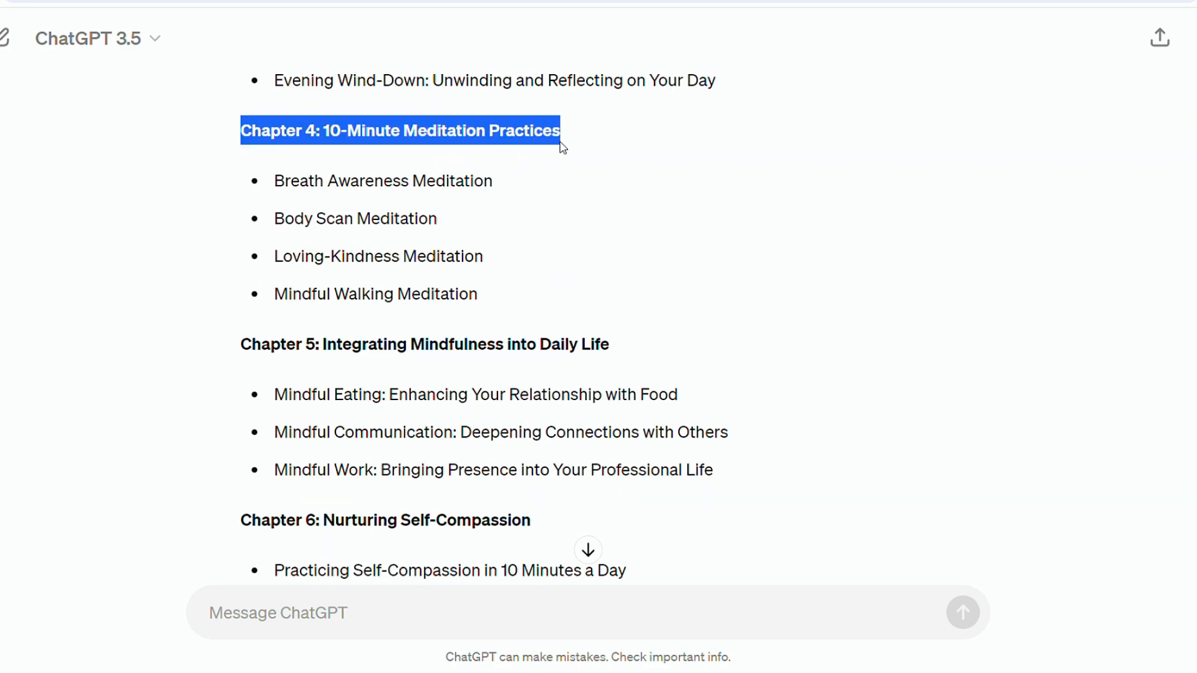
scroll(246, 321, "down", 10)
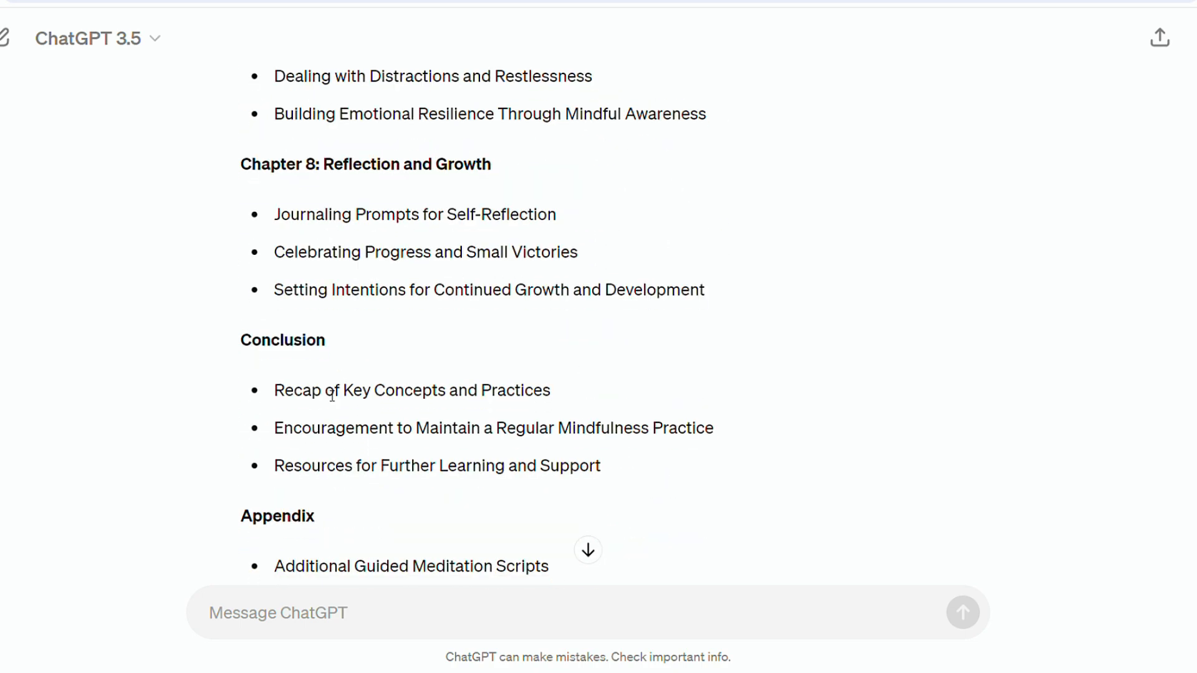
scroll(332, 394, "down", 1)
left_click_drag(239, 282, 357, 293)
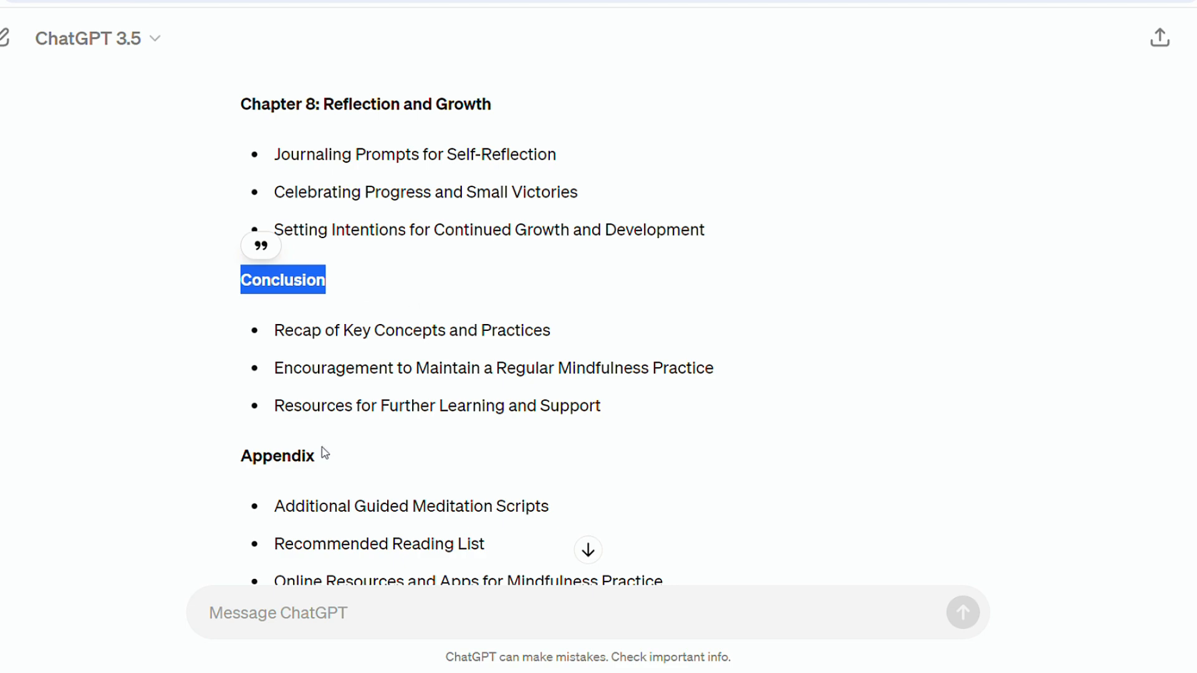
- Finish reading at the Appendix heading and ask to add more specific tips for daily meditation
left_click_drag(325, 453, 264, 462)
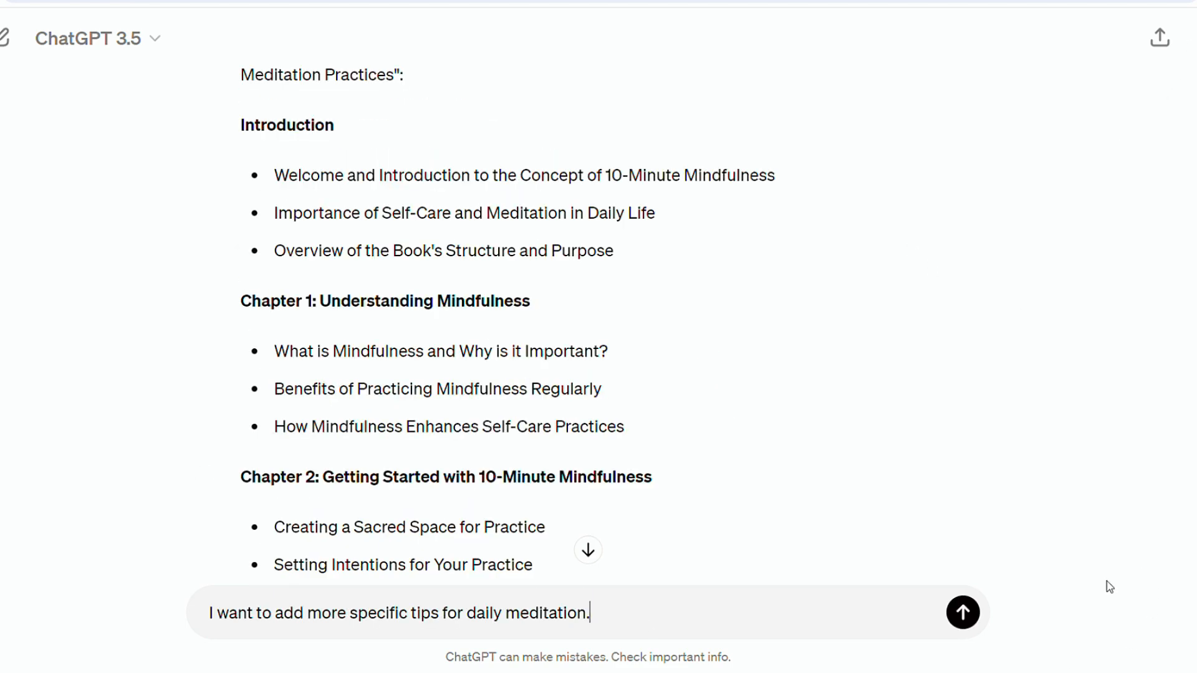
left_click(973, 616)
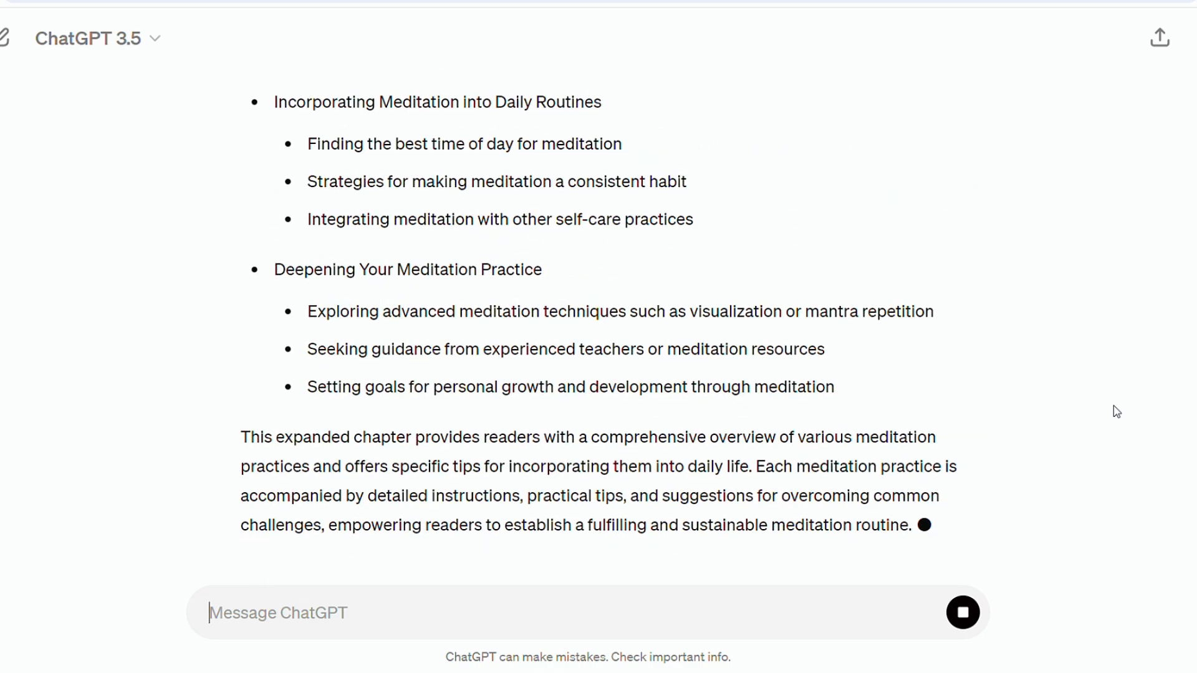
- Review the revised Chapter 4 outline on 10-minute meditation practices, highlighting it from the chapter heading to the final bullet
scroll(1117, 412, "up", 5)
scroll(1116, 411, "up", 15)
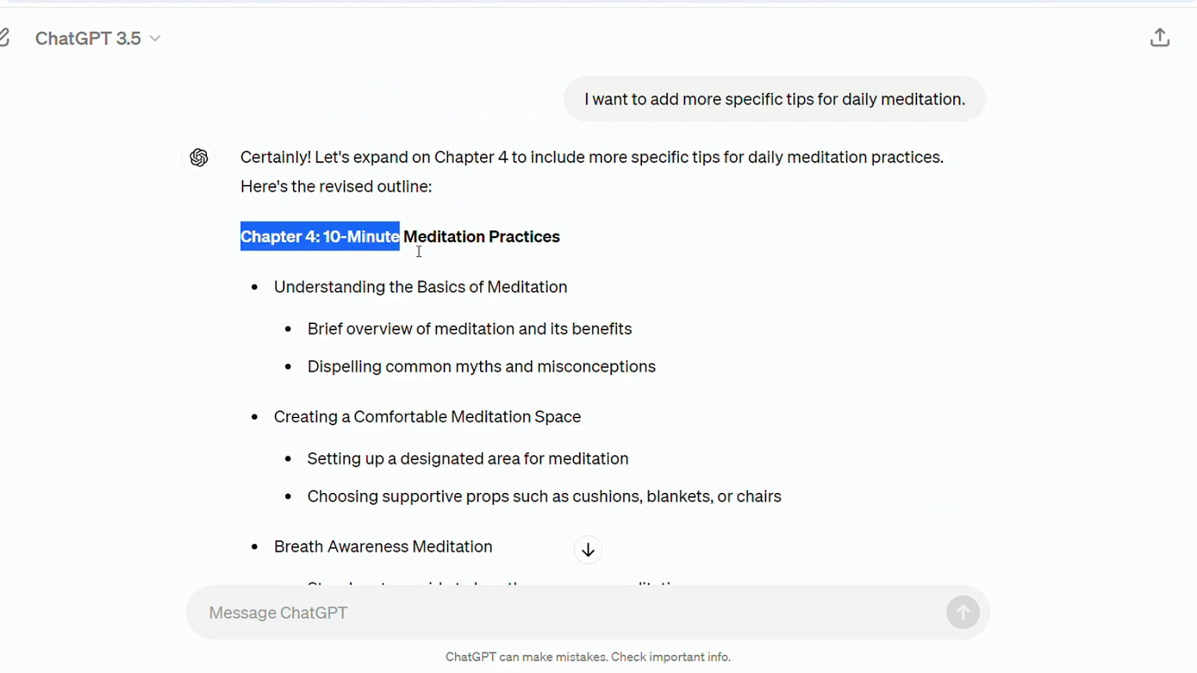
left_click_drag(581, 253, 860, 334)
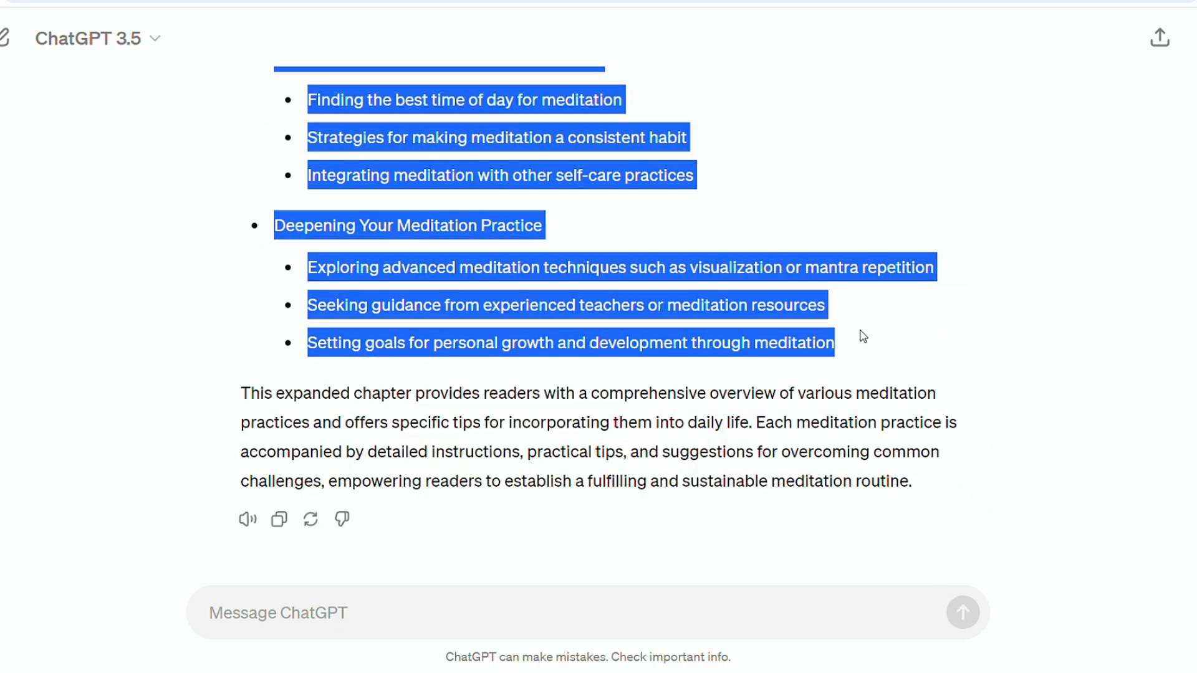
scroll(500, 415, "up", 6)
scroll(486, 428, "up", 15)
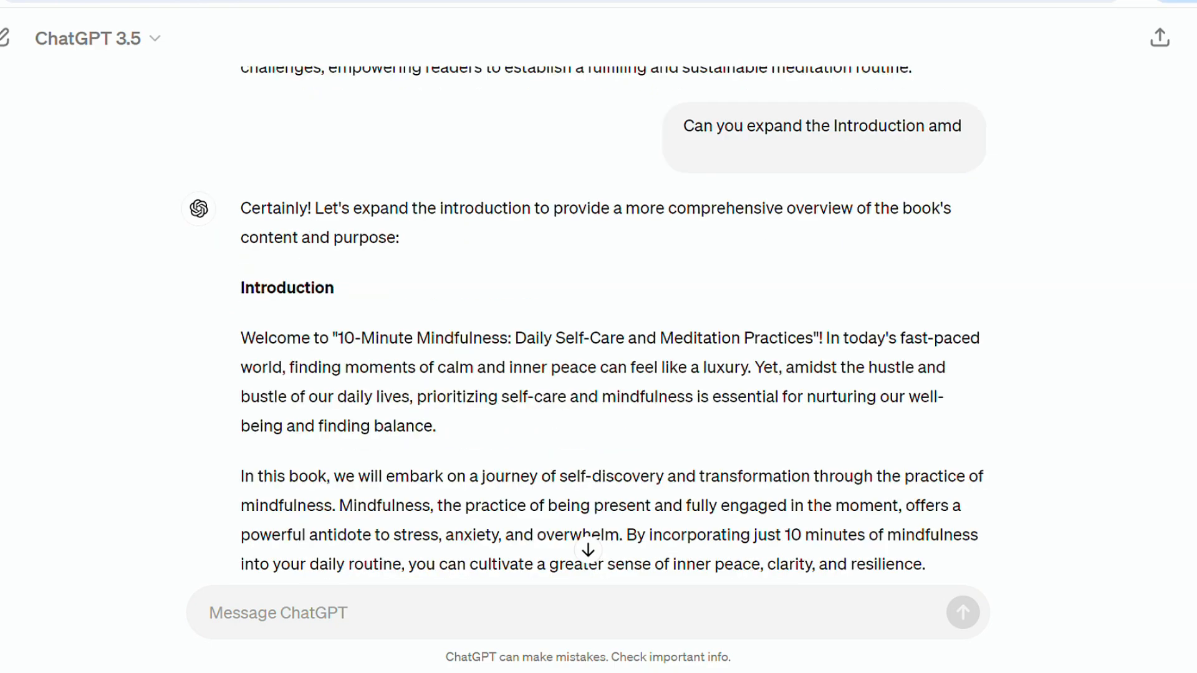
- Read through the expanded Introduction and the expanded Chapter 1 down to its closing paragraph
scroll(586, 324, "down", 8)
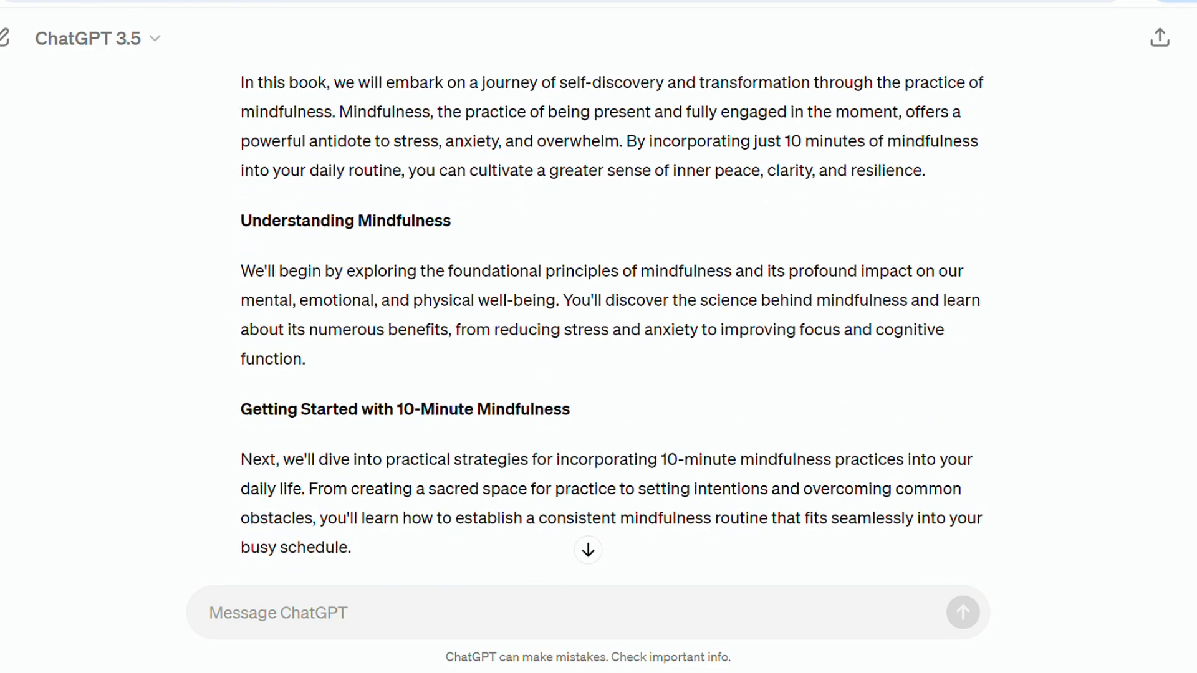
scroll(598, 324, "down", 10)
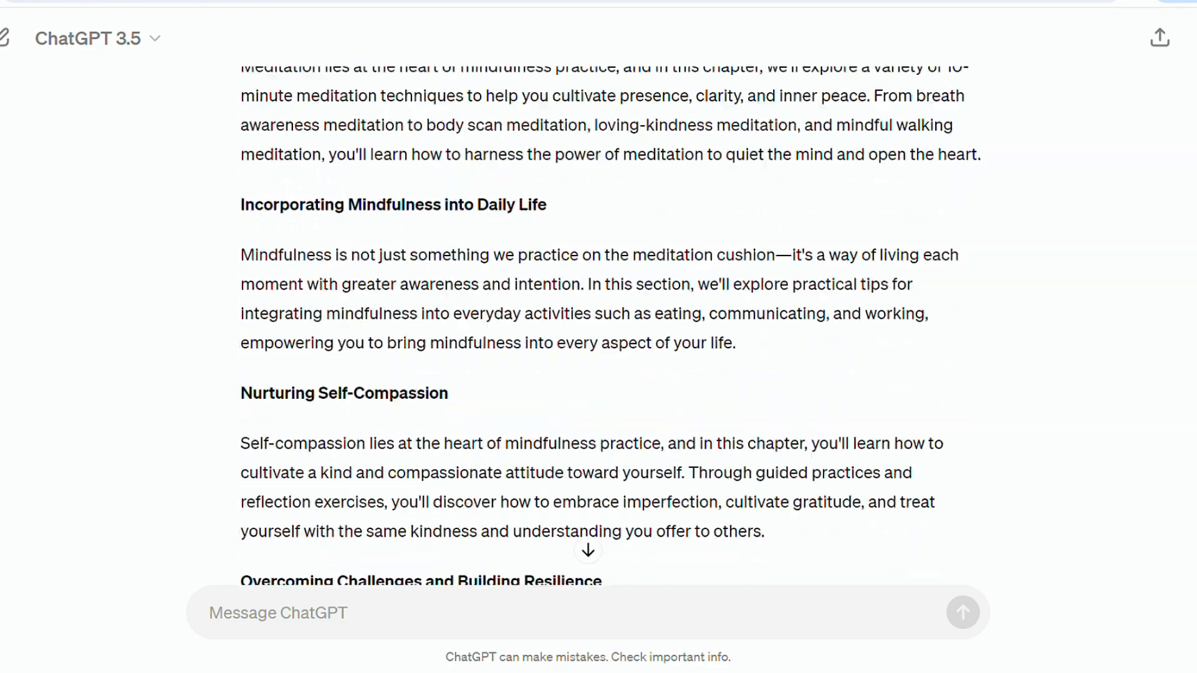
scroll(598, 324, "down", 9)
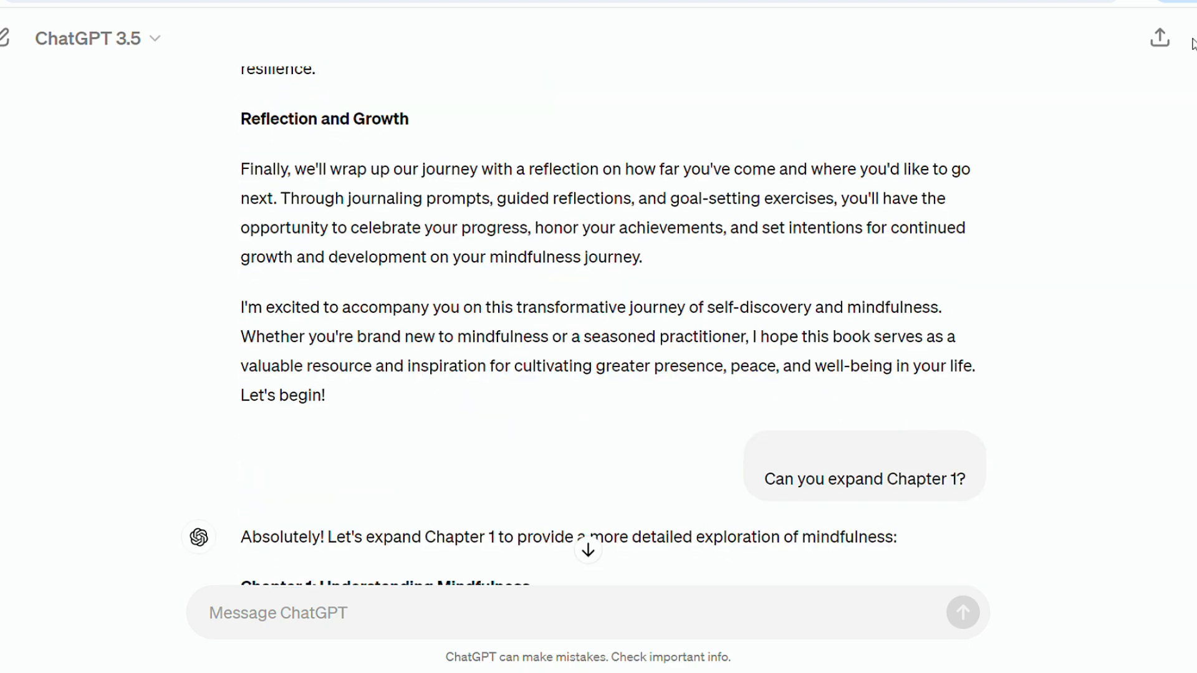
scroll(1166, 197, "down", 7)
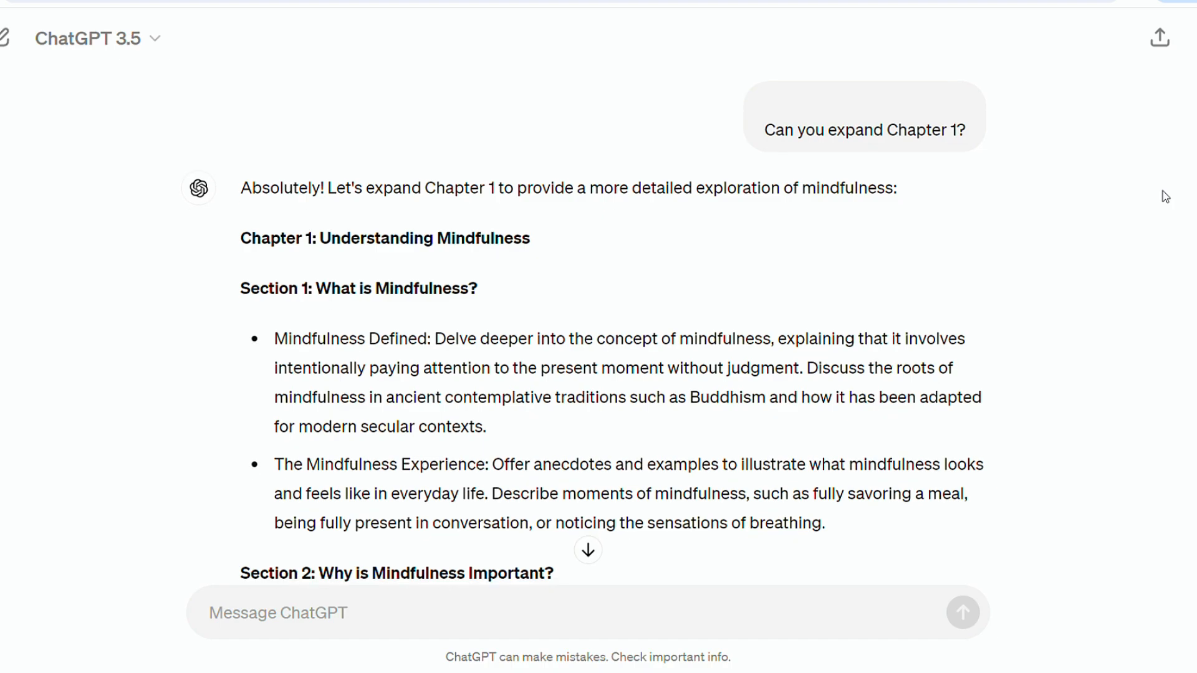
scroll(1165, 197, "down", 16)
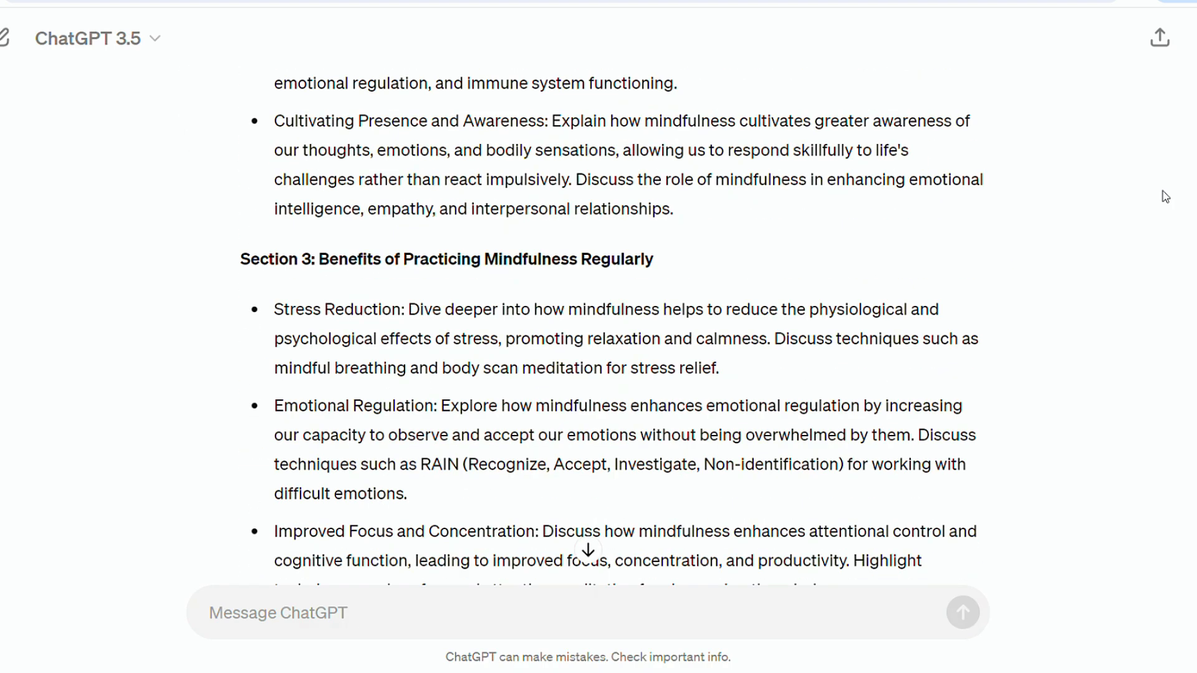
scroll(1165, 197, "down", 3)
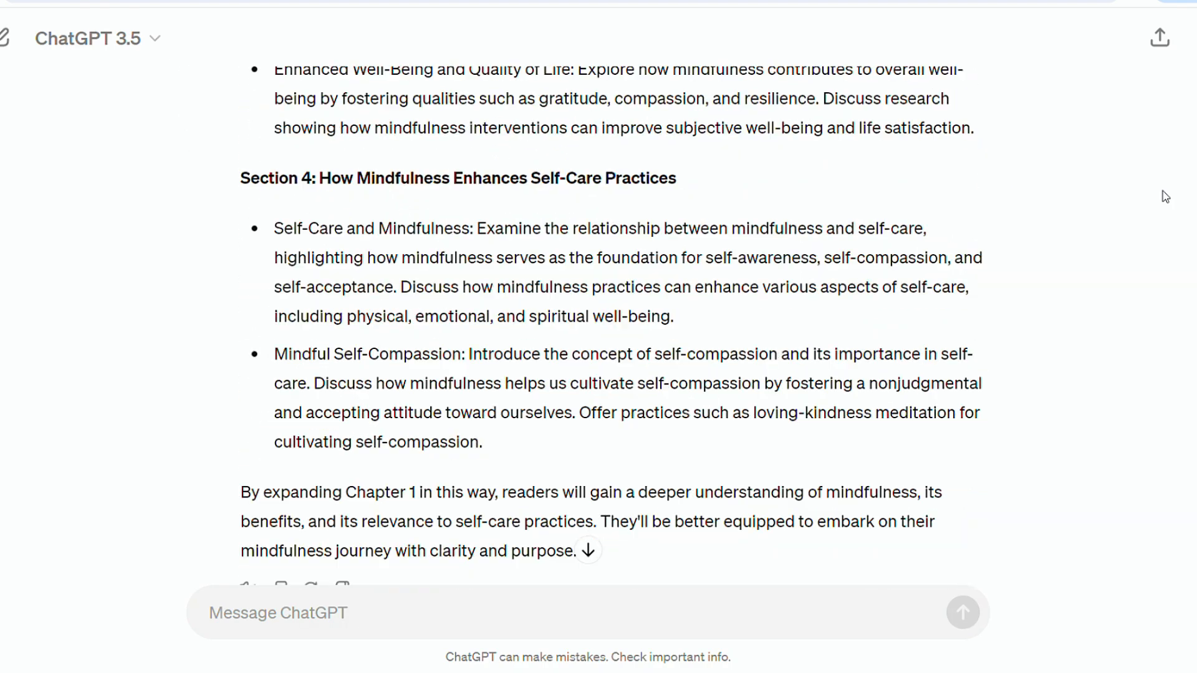
- Go back through the expanded text, highlighting the Chapter 1 heading and the Introduction heading
scroll(1165, 197, "up", 3)
scroll(1165, 197, "up", 20)
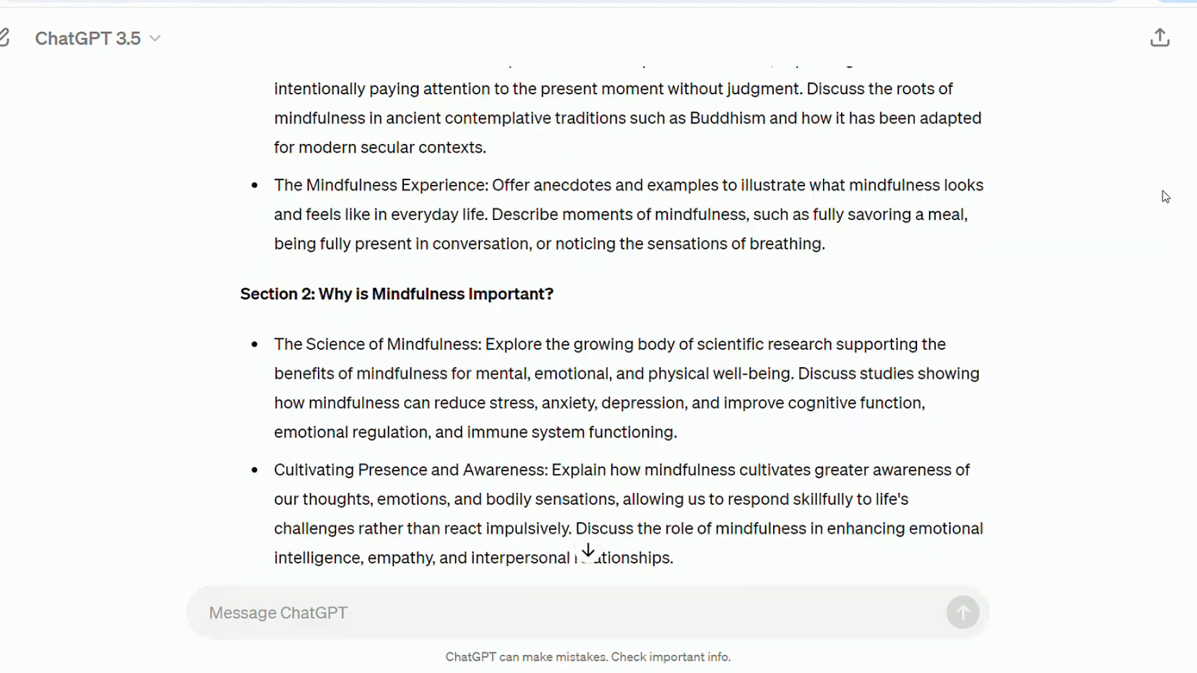
scroll(561, 197, "down", 2)
left_click_drag(237, 169, 569, 175)
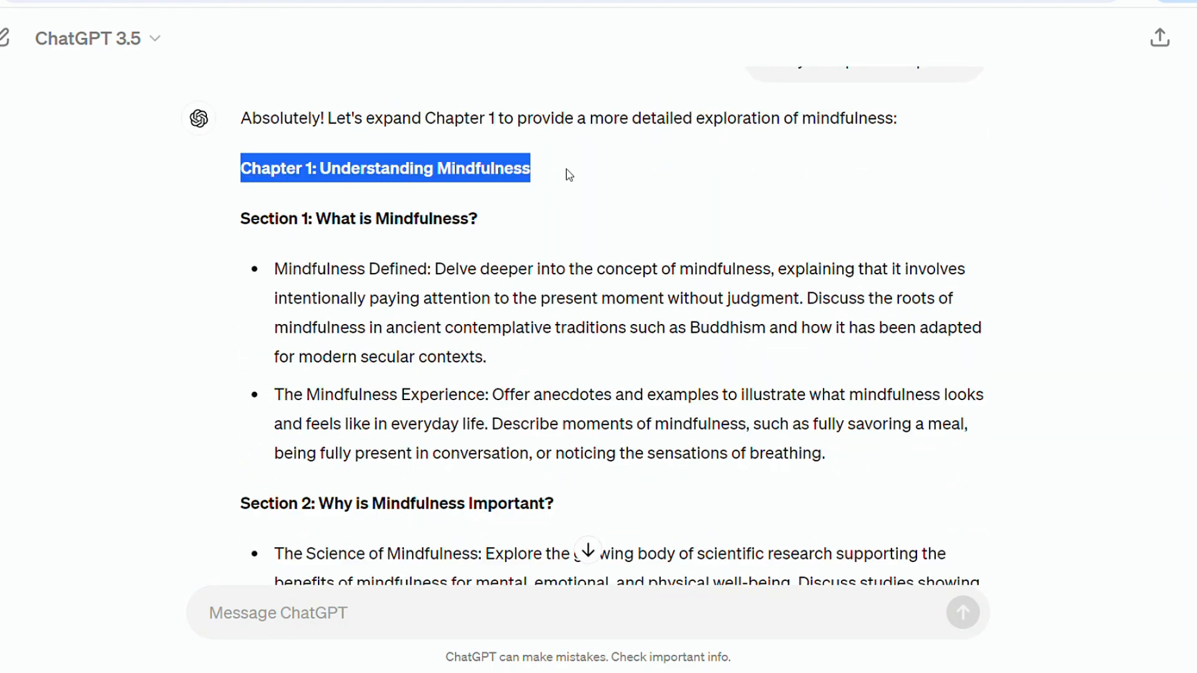
scroll(781, 179, "up", 20)
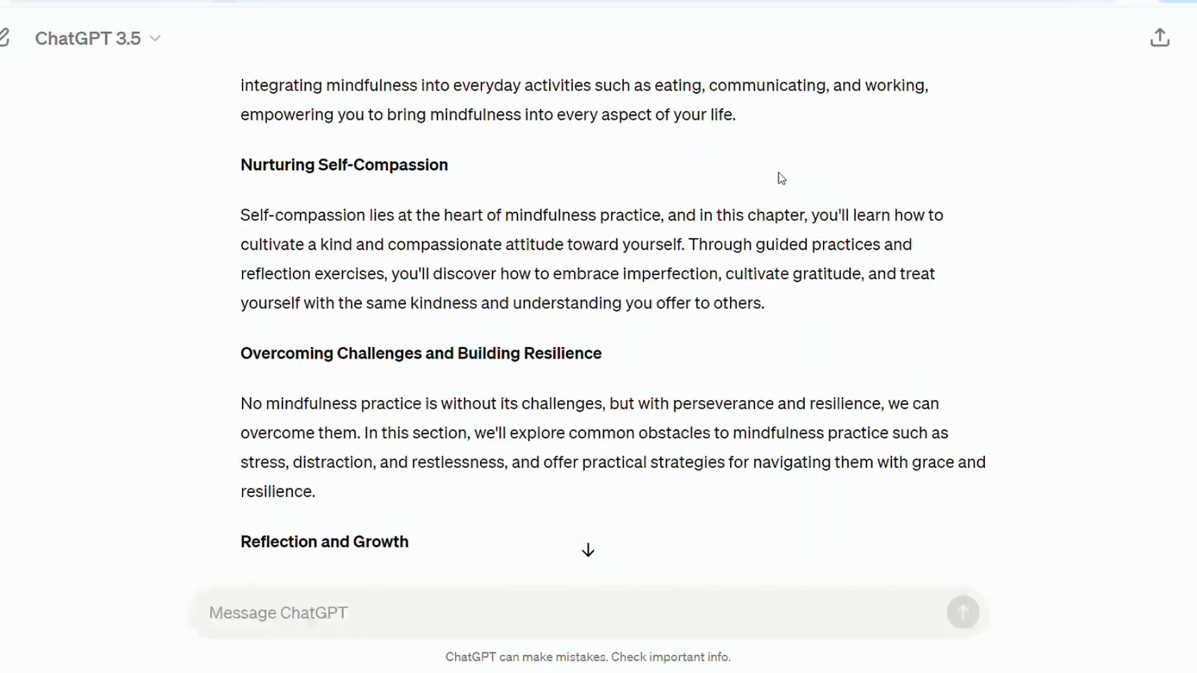
scroll(781, 179, "up", 11)
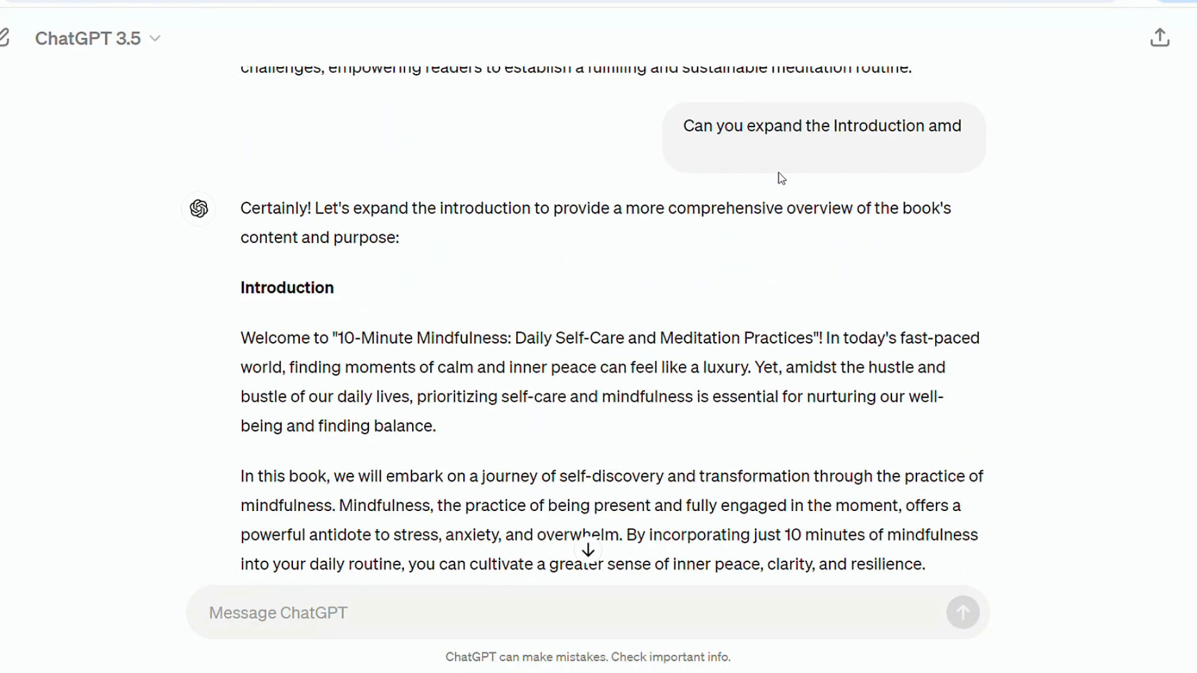
left_click_drag(239, 219, 391, 221)
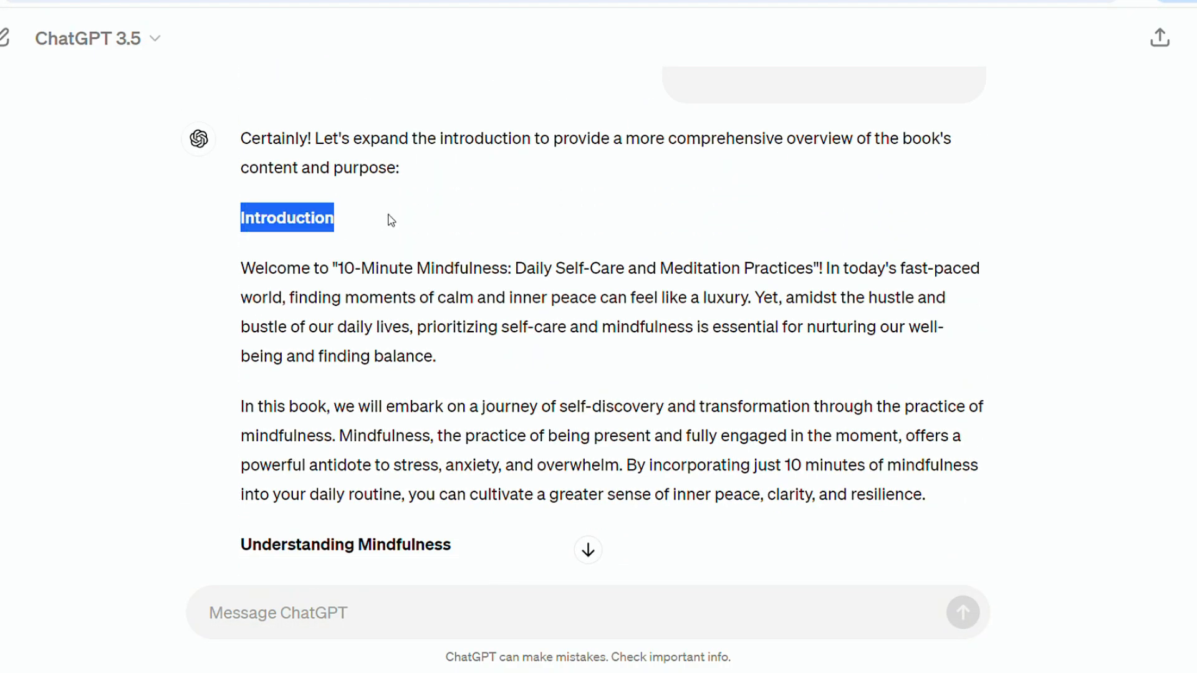
scroll(435, 221, "up", 1)
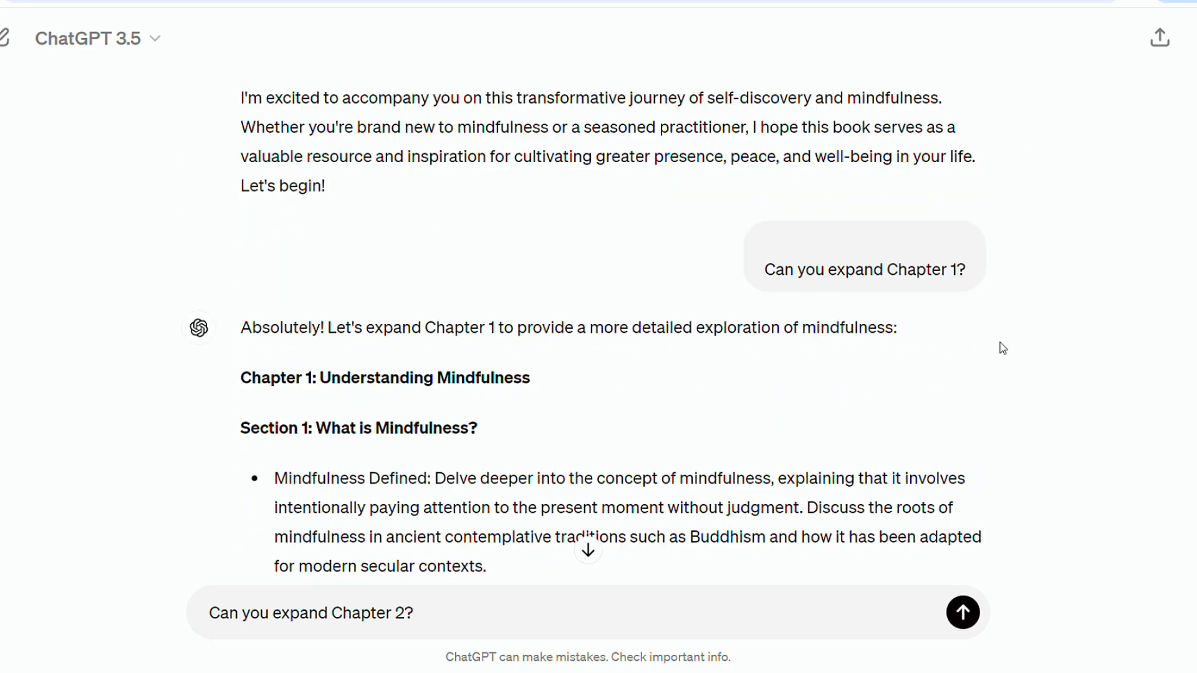
- Ask ChatGPT to expand Chapter 2 and Chapter 3 in separate messages
left_click(963, 613)
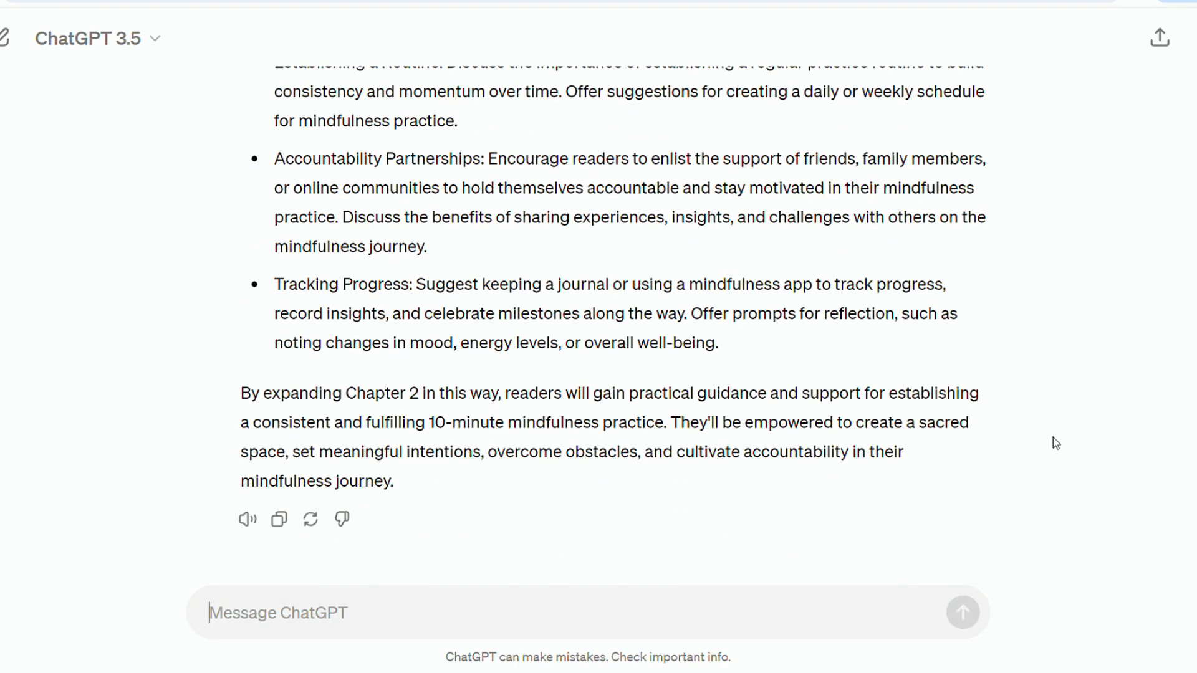
type("Can you expand Chapter 3")
type("?")
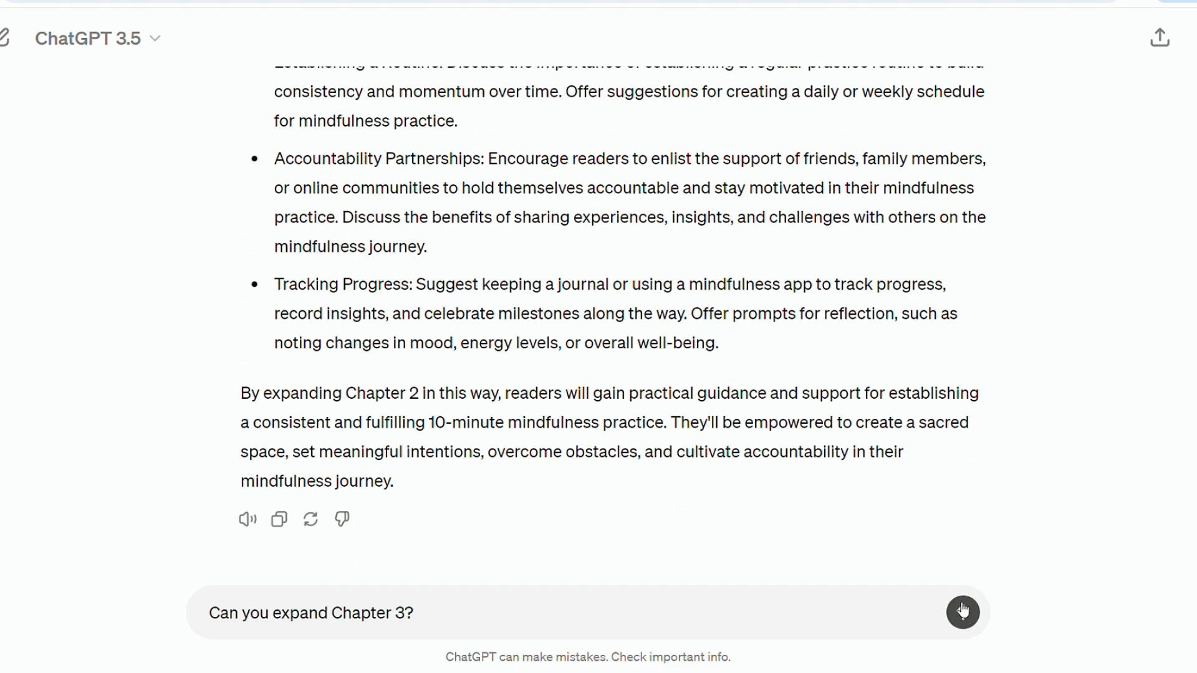
key("Return")
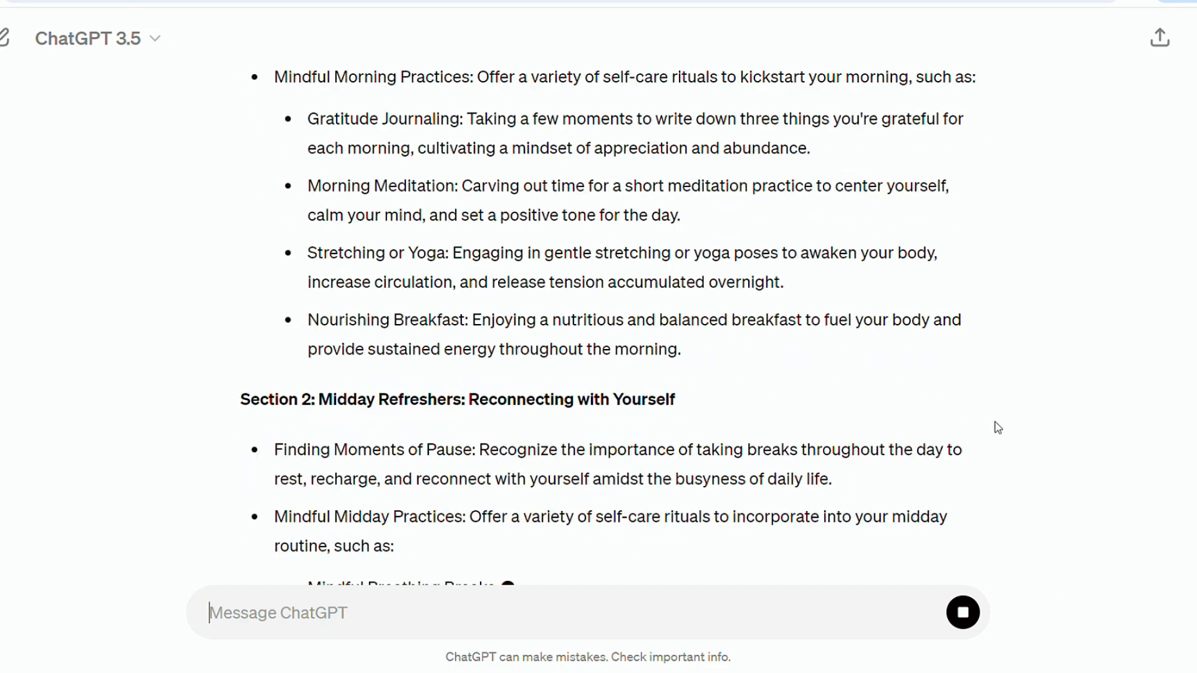
- Request expanded content for Chapter 4 and Chapter 5, reusing the same question with the chapter number changed
type("Can you expand Chapter 3?")
double_click(399, 613)
type("4")
key("Return")
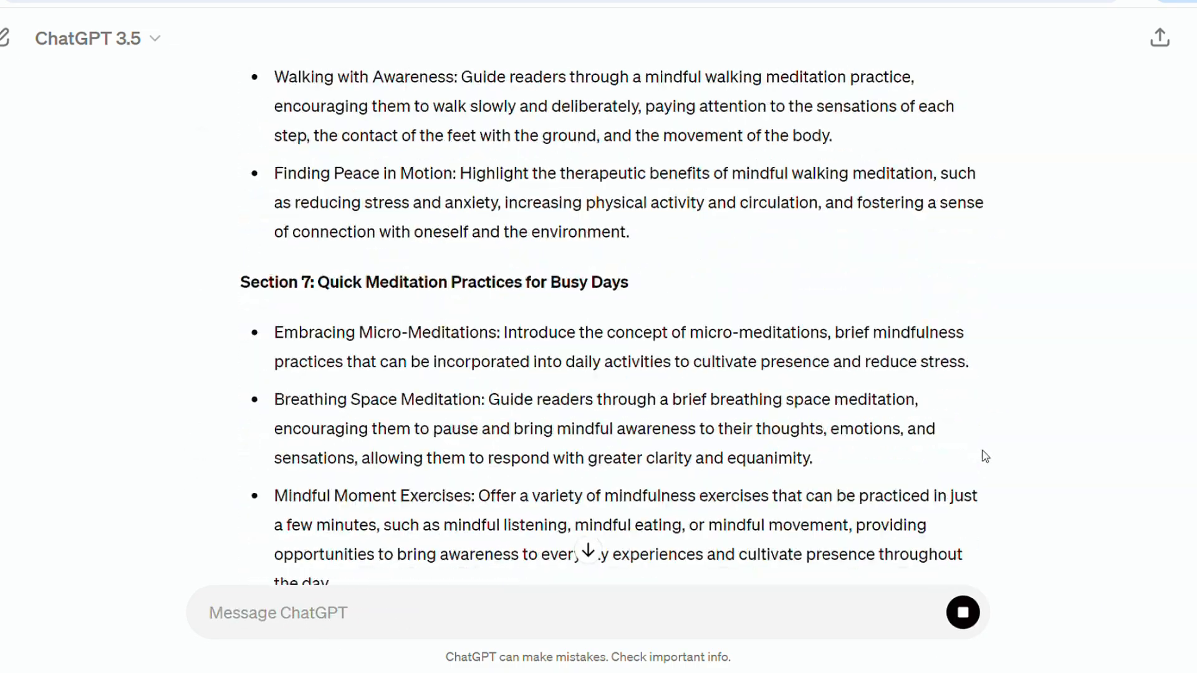
type("Can you expand Chapter 4?")
double_click(401, 614)
type("5")
left_click(973, 616)
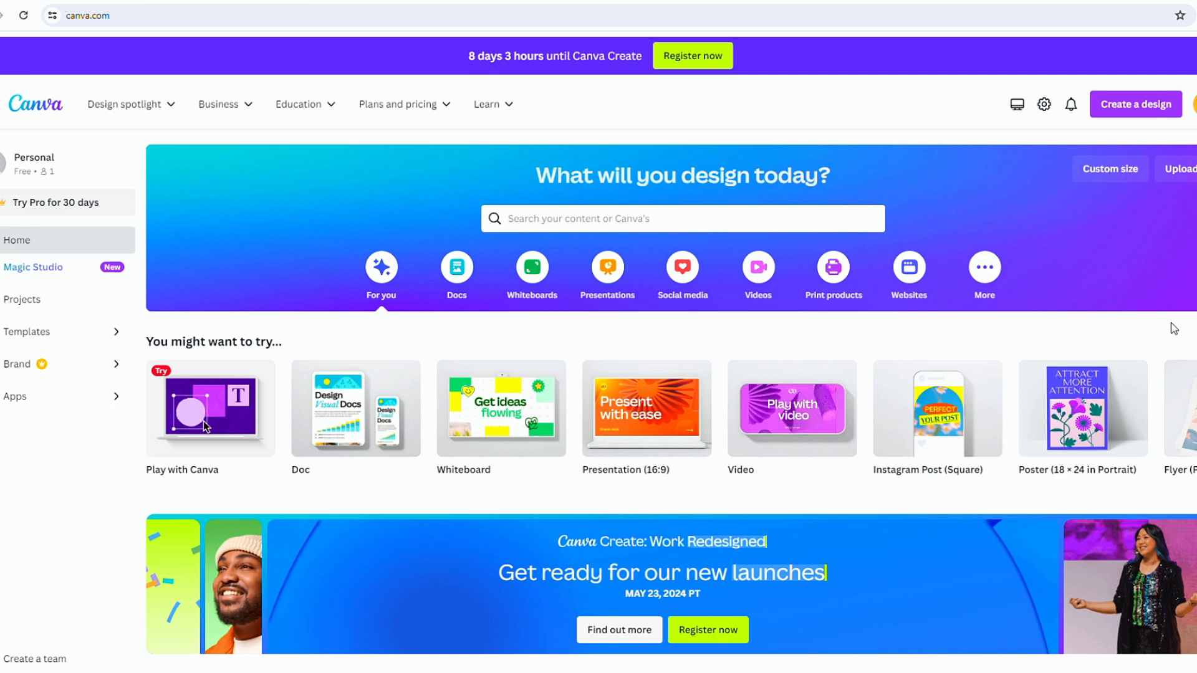
- Switch to Canva and search its templates for "ebooks"
type("ebooks")
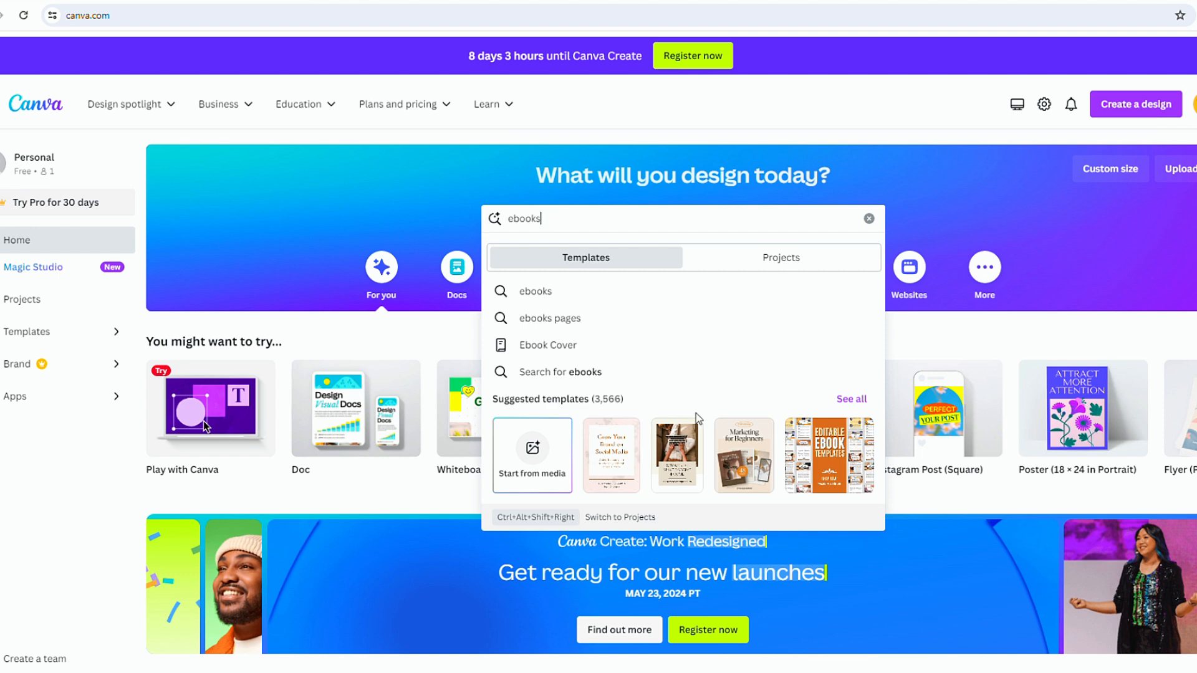
left_click(686, 290)
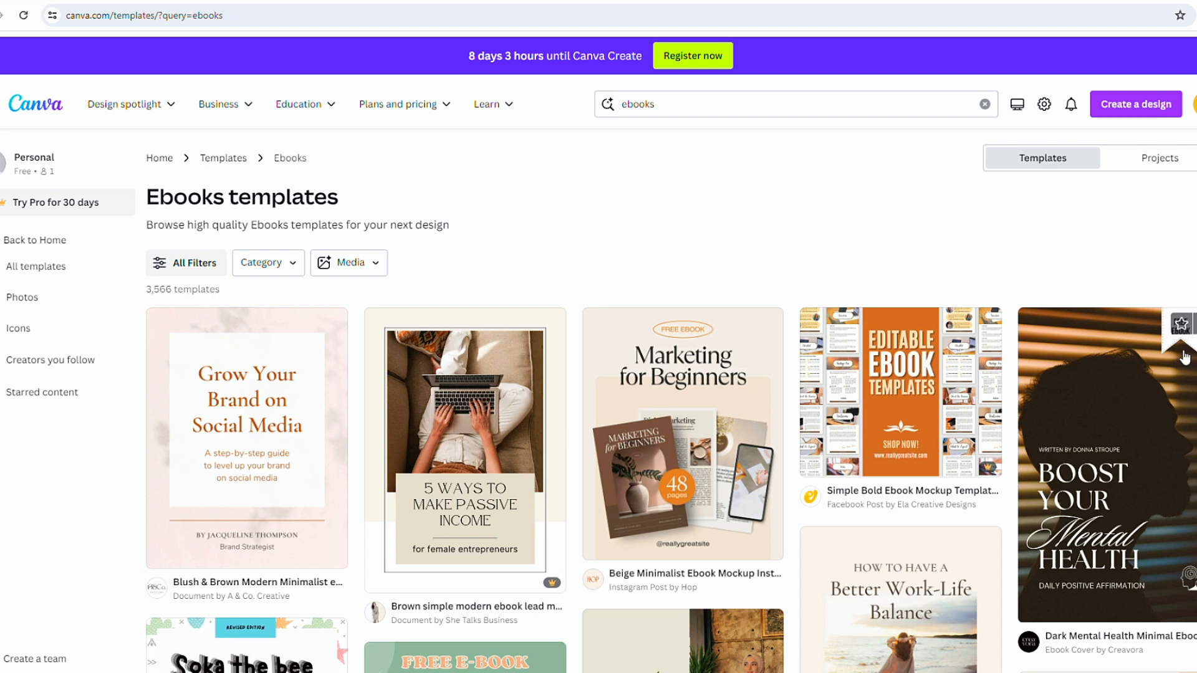
scroll(971, 231, "down", 2)
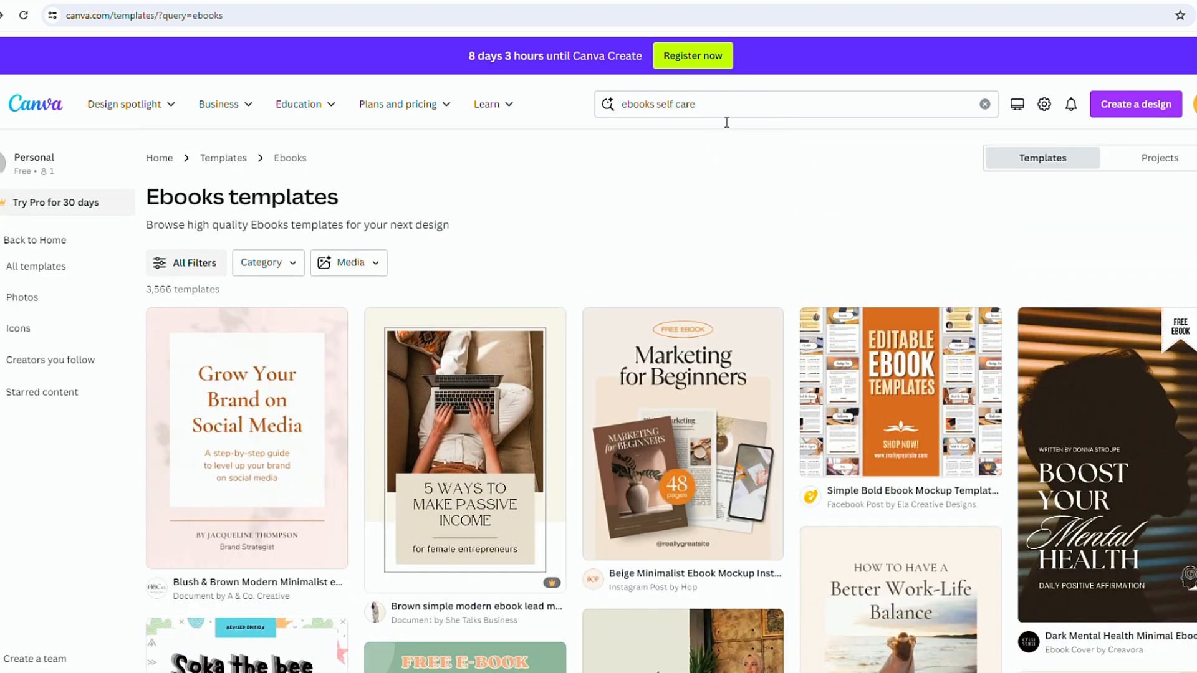
- Search the templates for "self care" and browse through the designs
left_click(718, 117)
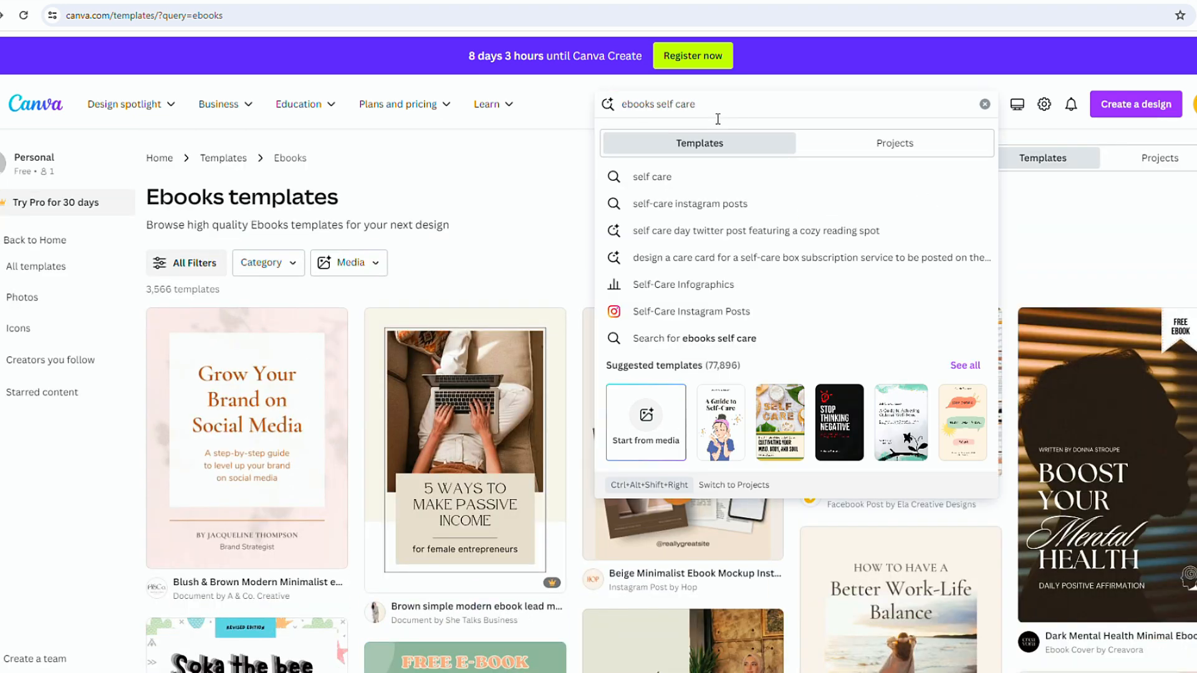
left_click(672, 178)
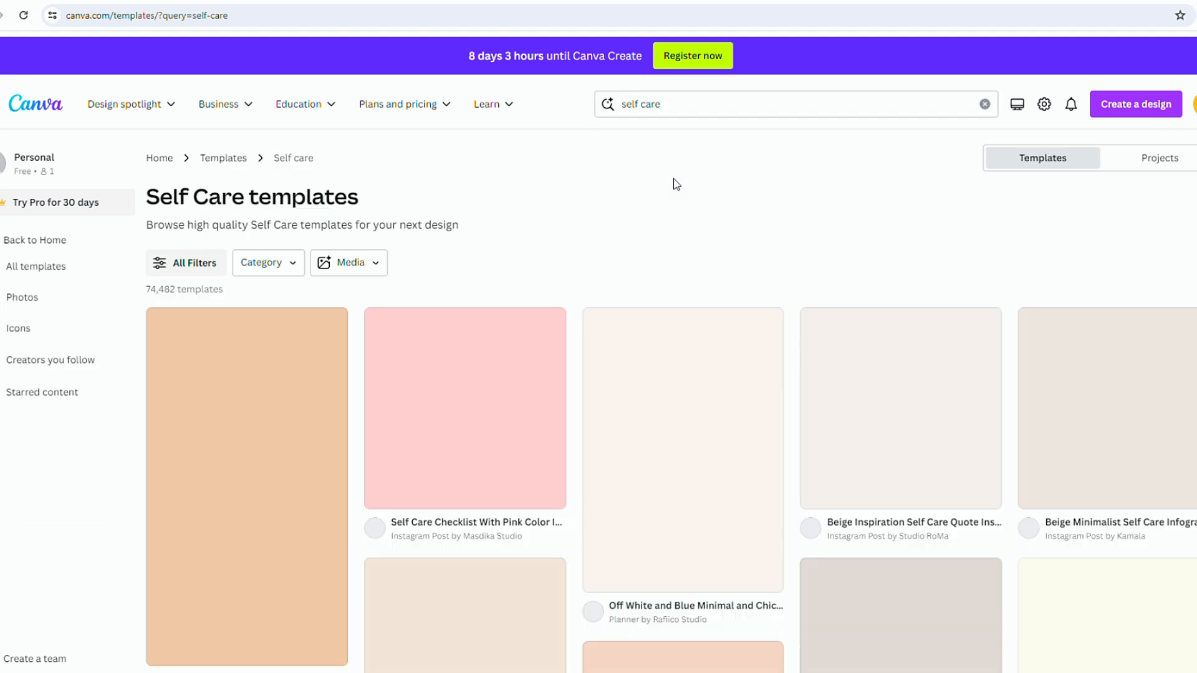
scroll(803, 230, "down", 8)
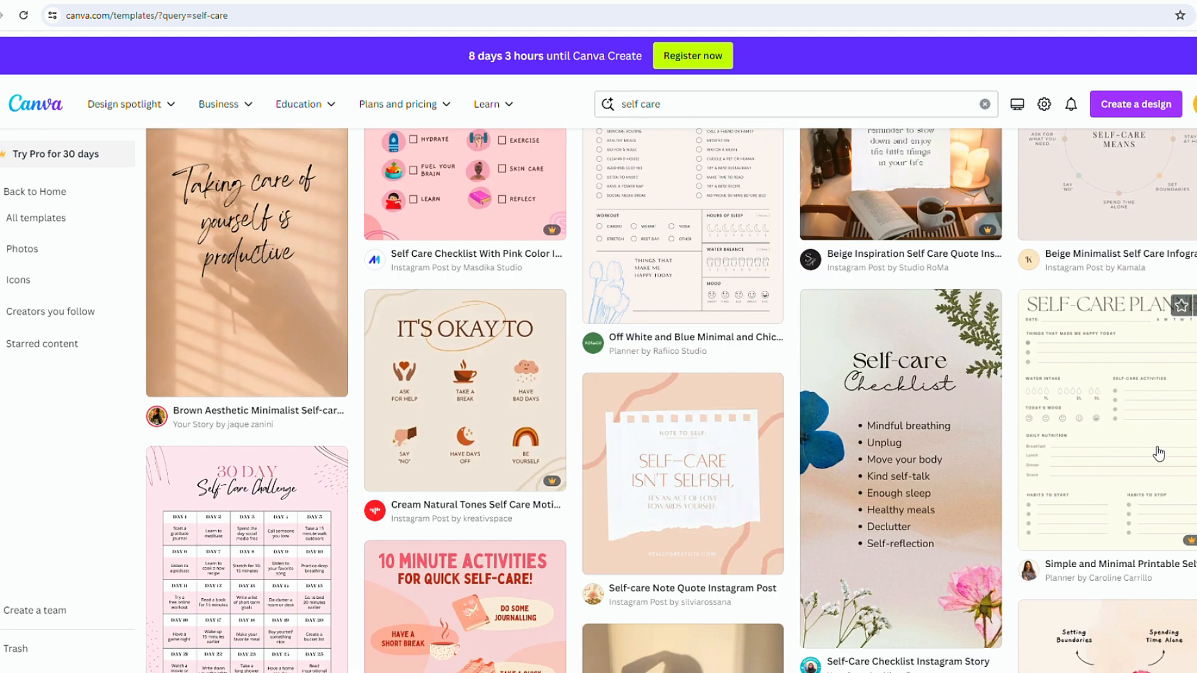
scroll(446, 413, "down", 1)
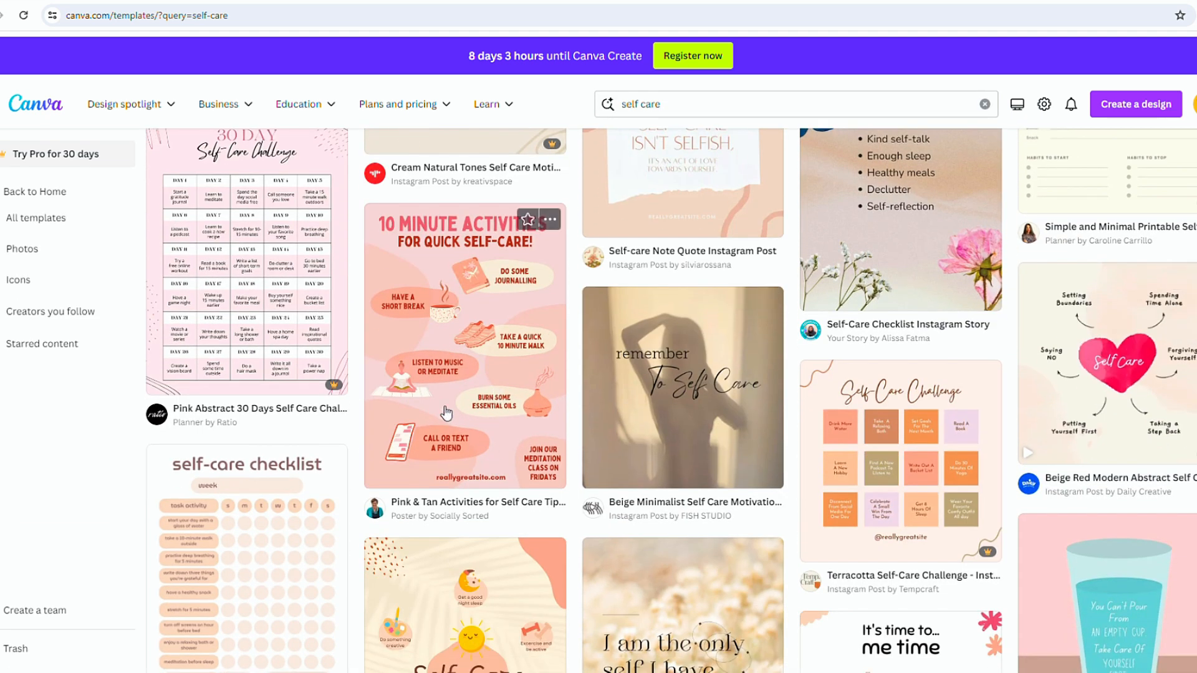
scroll(1019, 453, "down", 7)
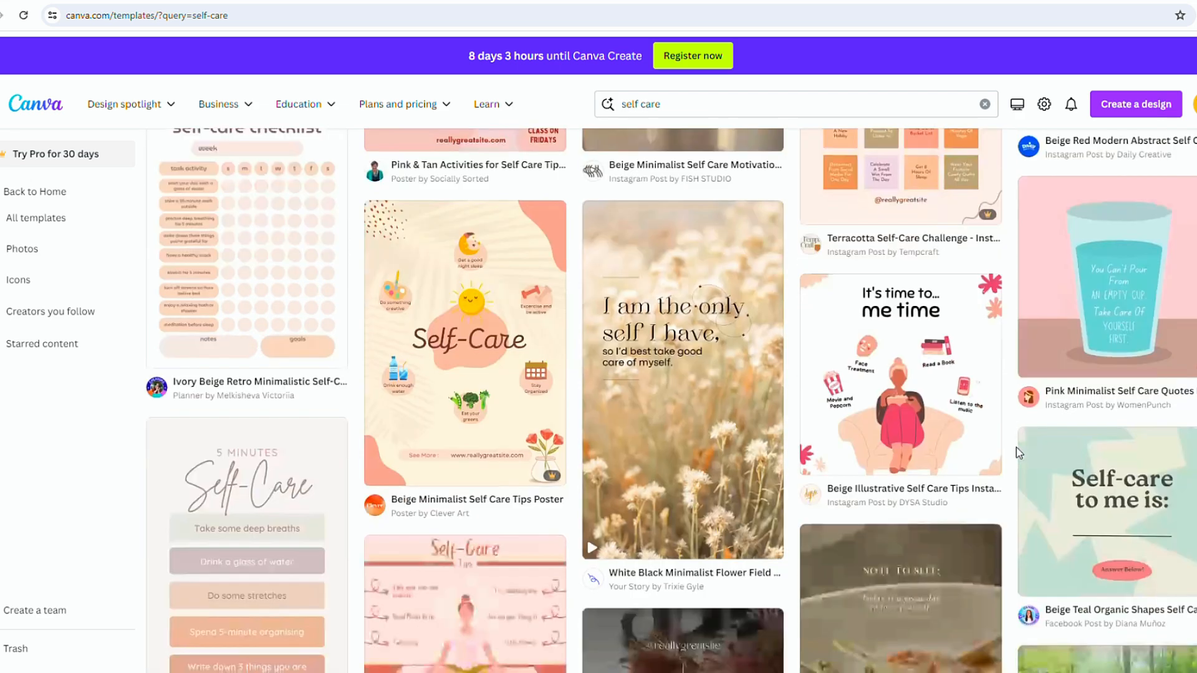
scroll(1019, 453, "down", 20)
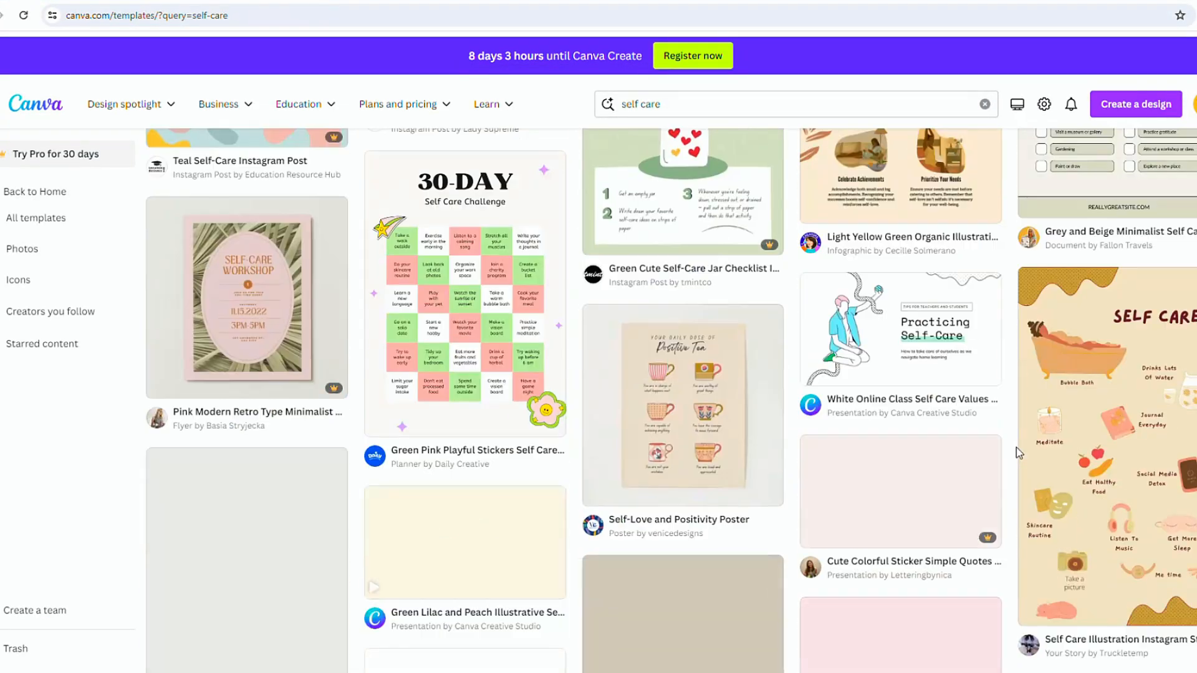
scroll(1020, 453, "up", 14)
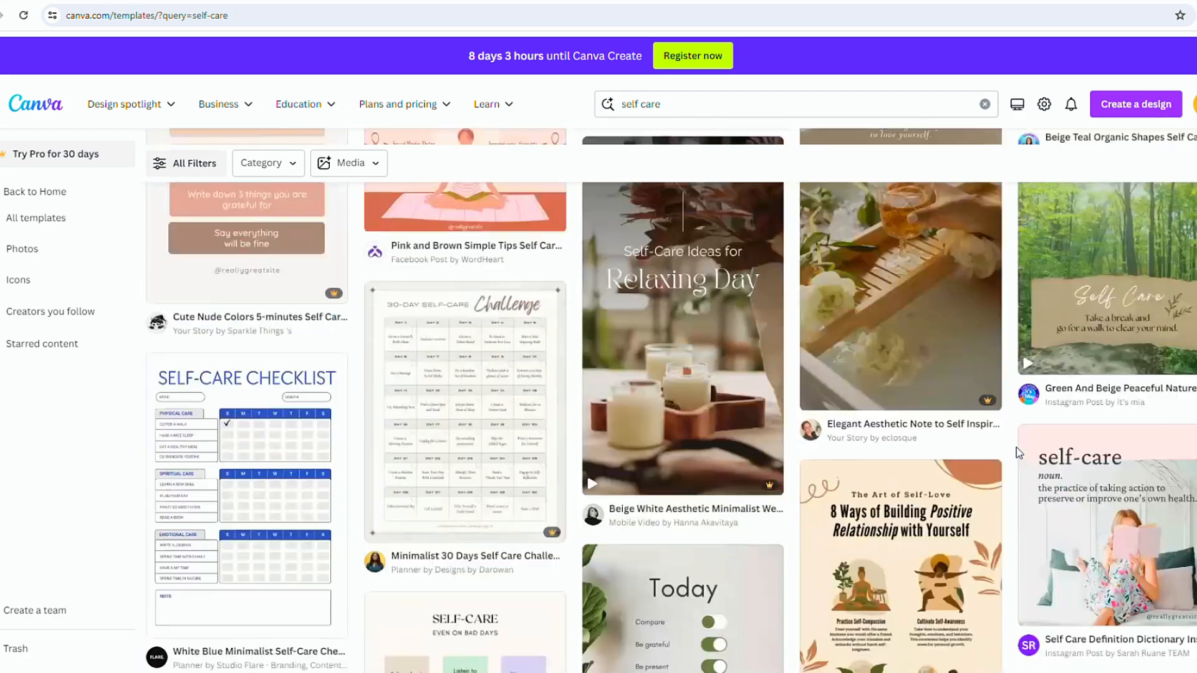
scroll(1020, 454, "down", 1)
scroll(1019, 453, "down", 12)
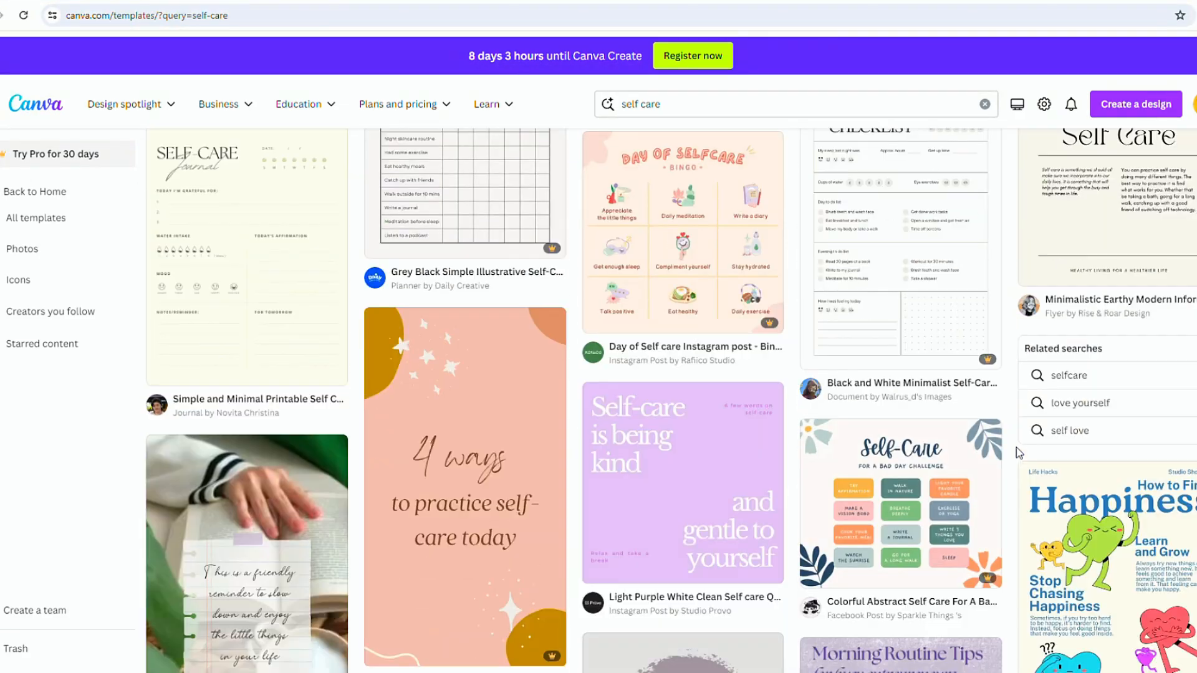
- Search the templates for "self care ebook" and browse the ebook cover designs
left_click(1068, 372)
scroll(1165, 247, "down", 15)
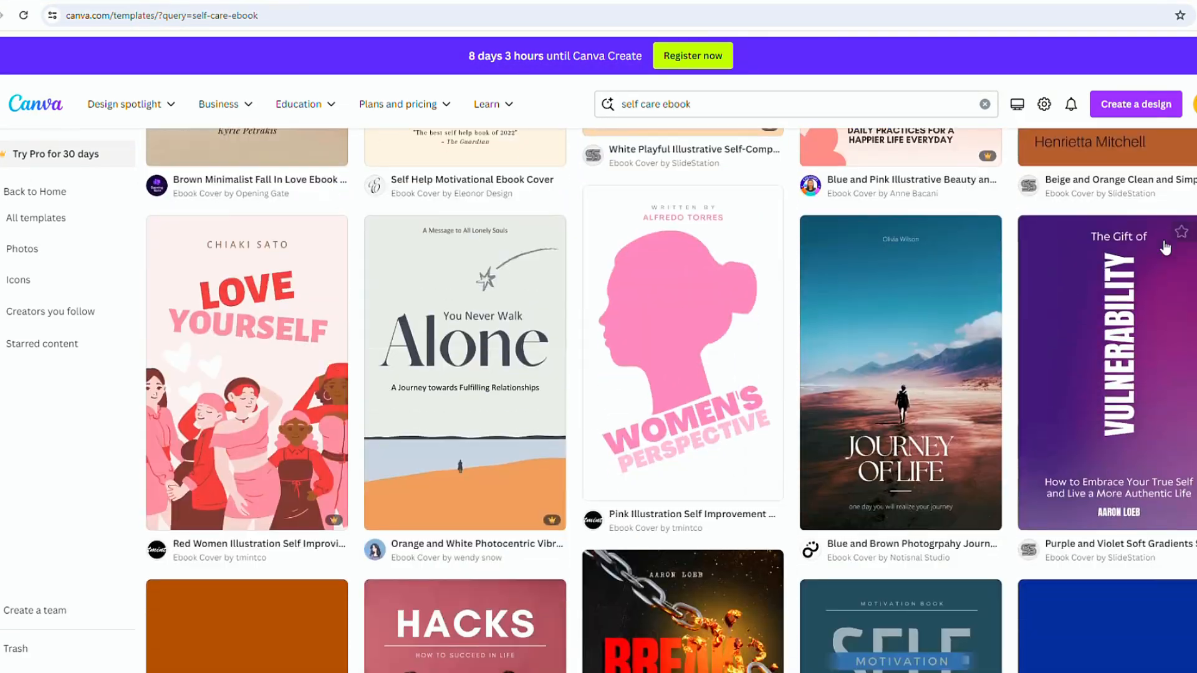
scroll(1164, 247, "down", 12)
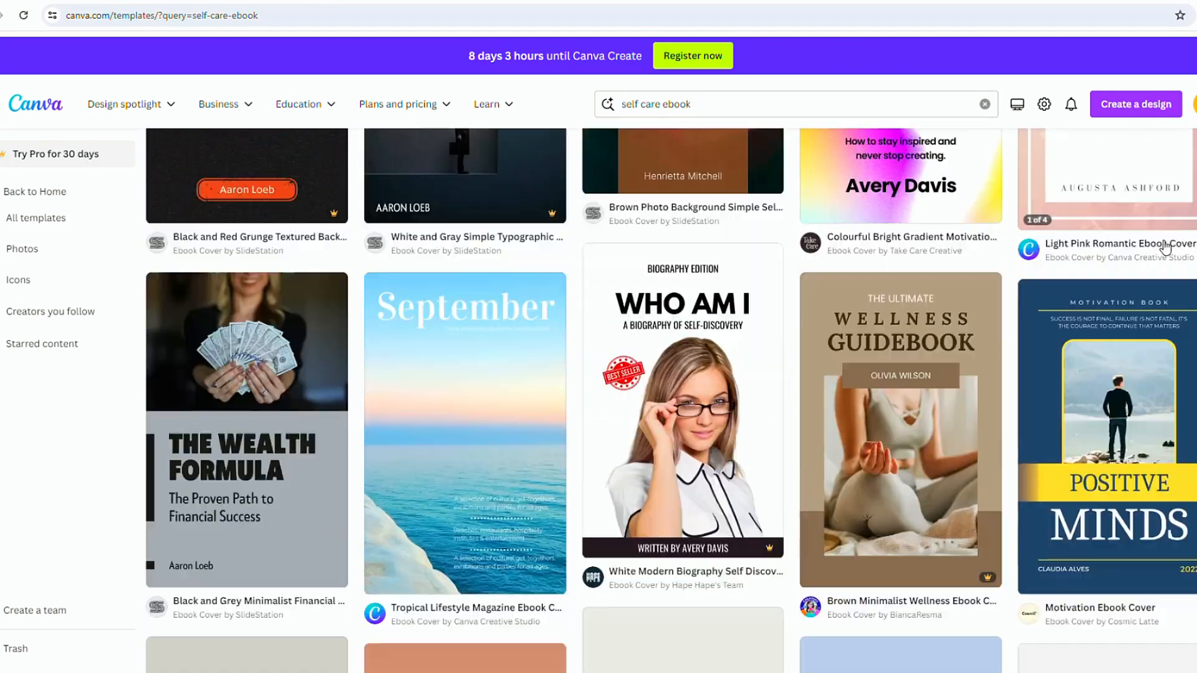
- Browse further through the self care ebook covers and open the "Healing Self" Motivation Ebook Cover template
scroll(1165, 247, "down", 12)
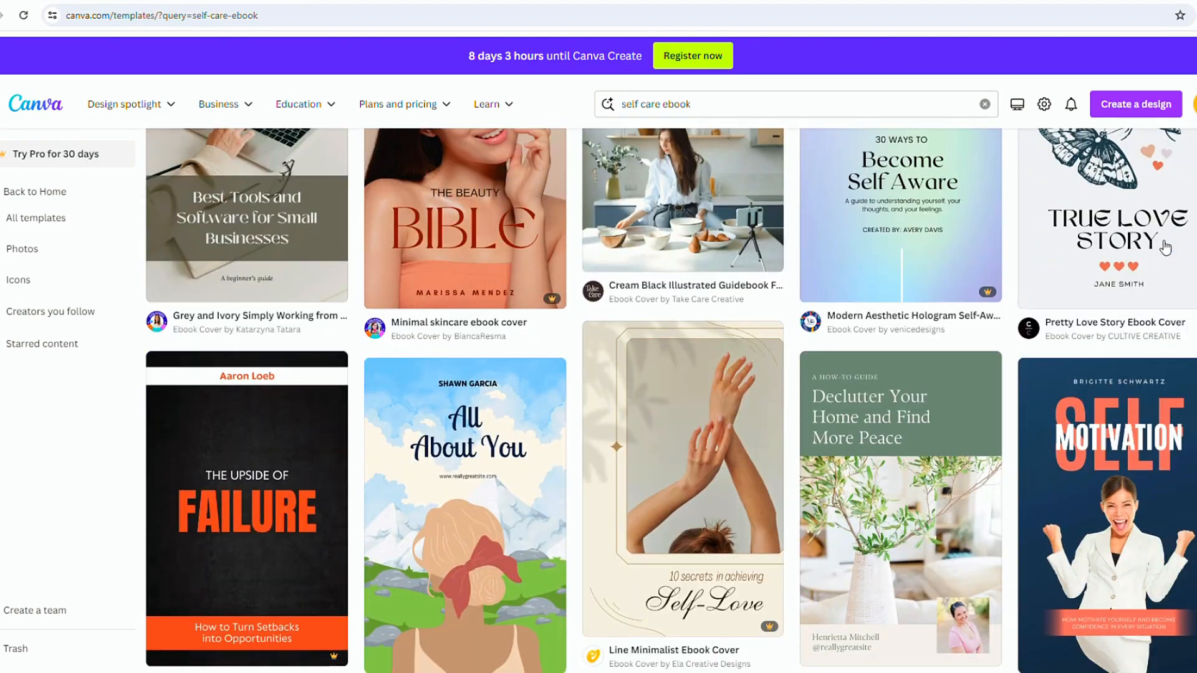
scroll(1165, 246, "down", 10)
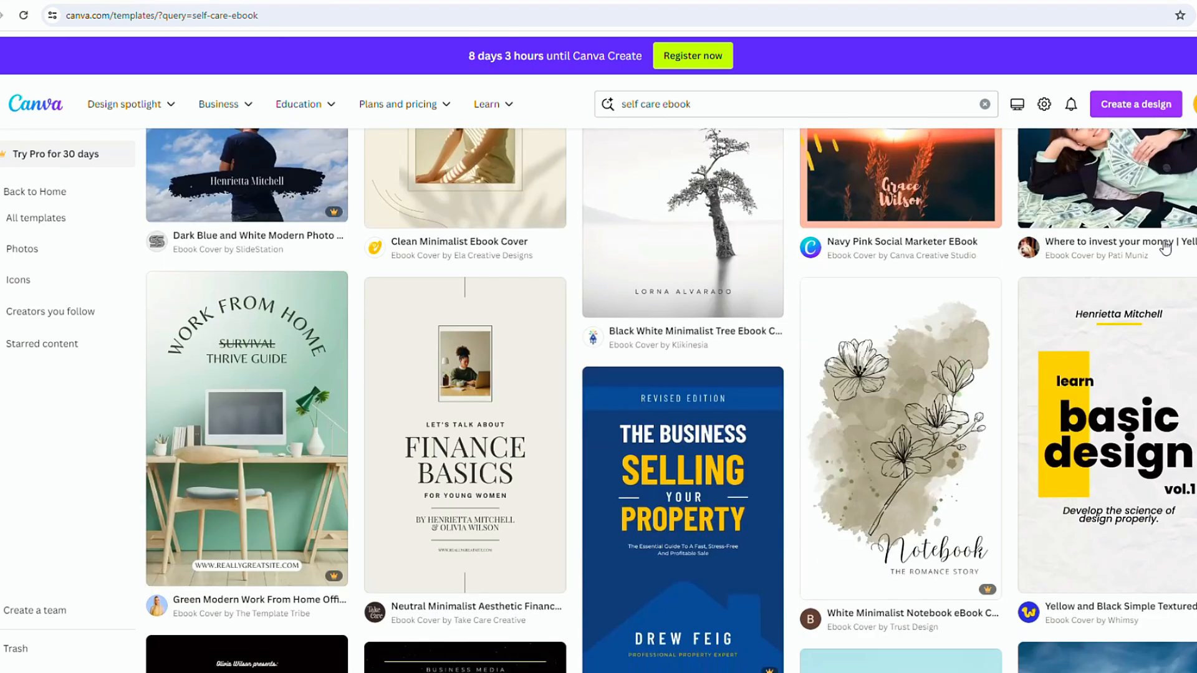
scroll(1164, 247, "down", 10)
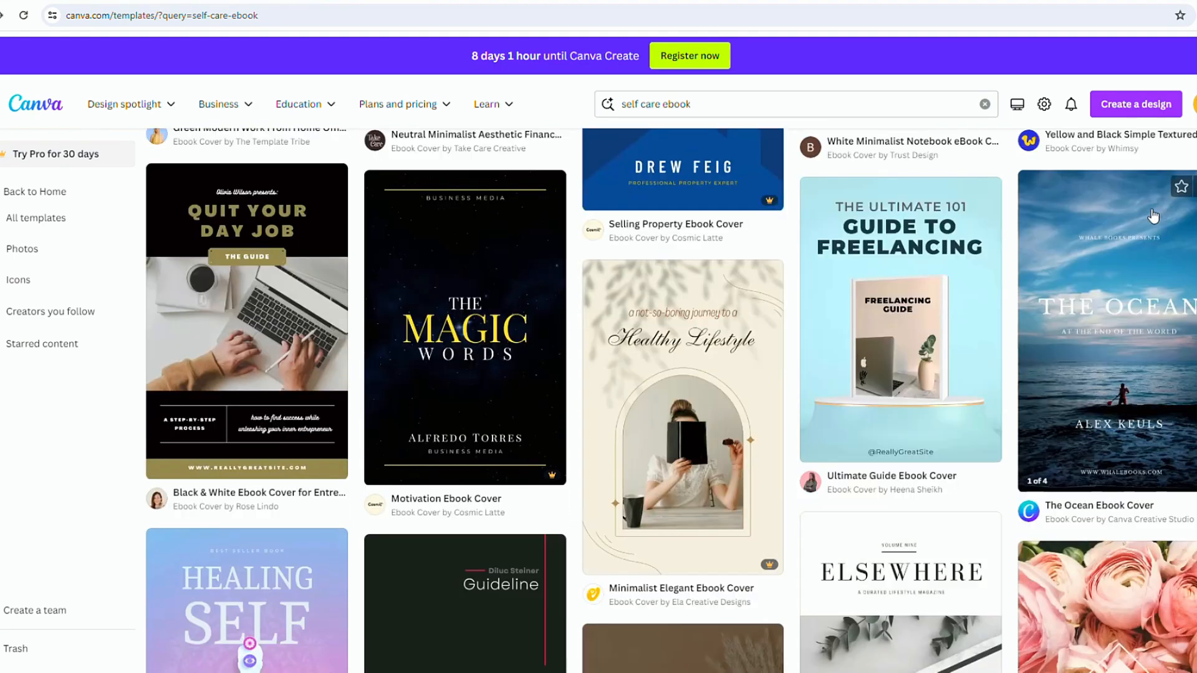
scroll(1154, 216, "down", 5)
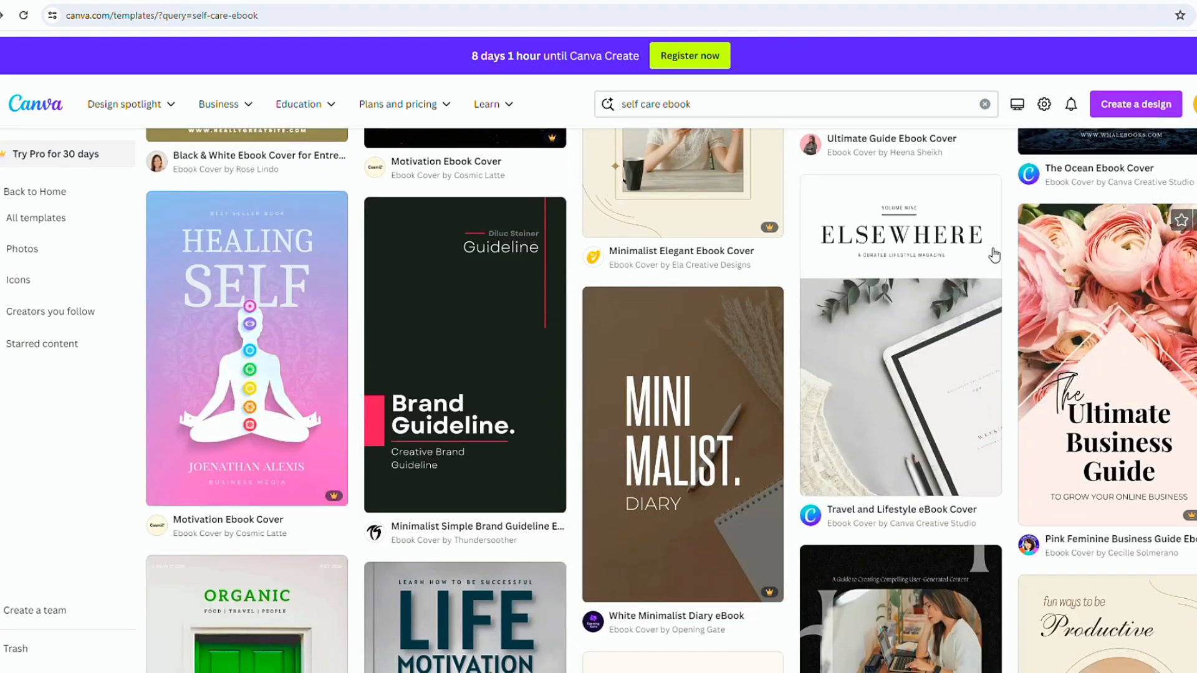
left_click(256, 402)
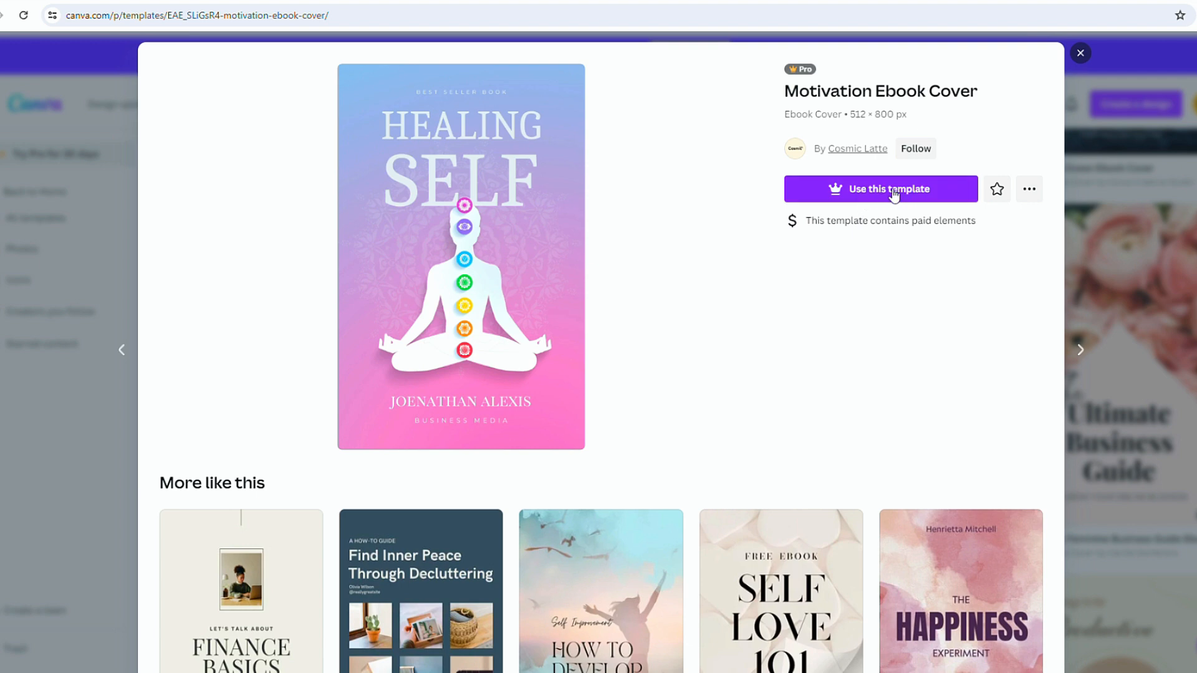
- Look through the similar templates and start a design from the Pink and Purple Watercolor Textured Self Help Ebook Cover
scroll(859, 399, "down", 5)
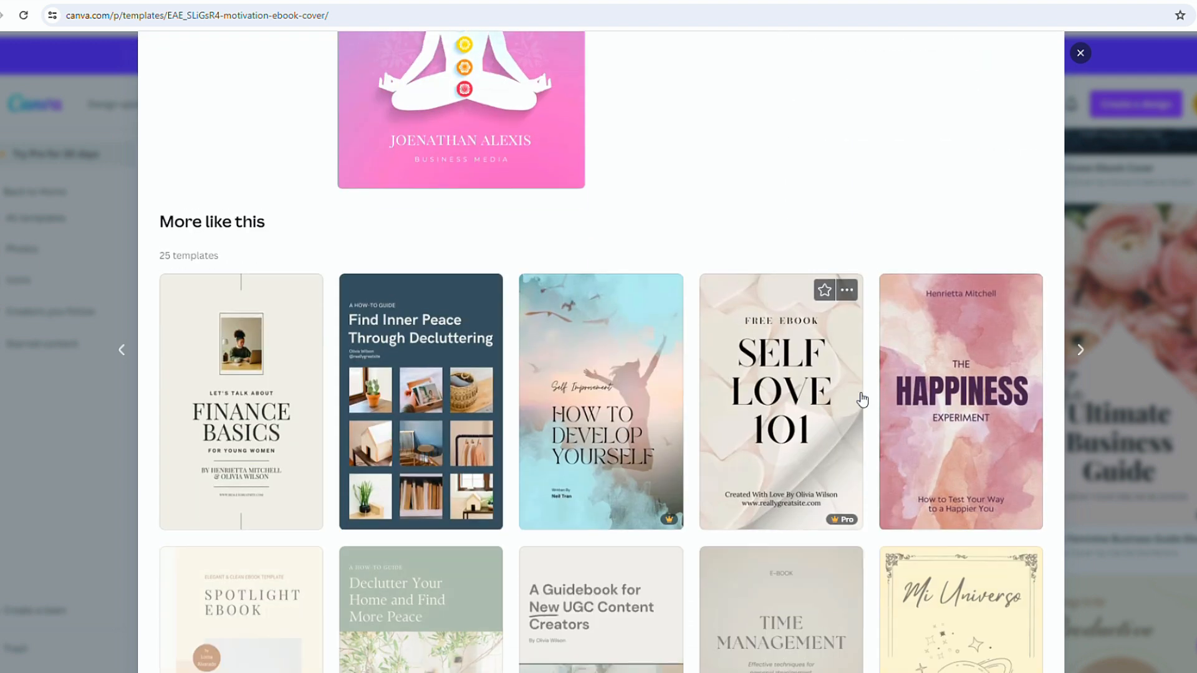
scroll(859, 399, "down", 10)
scroll(1027, 447, "up", 1)
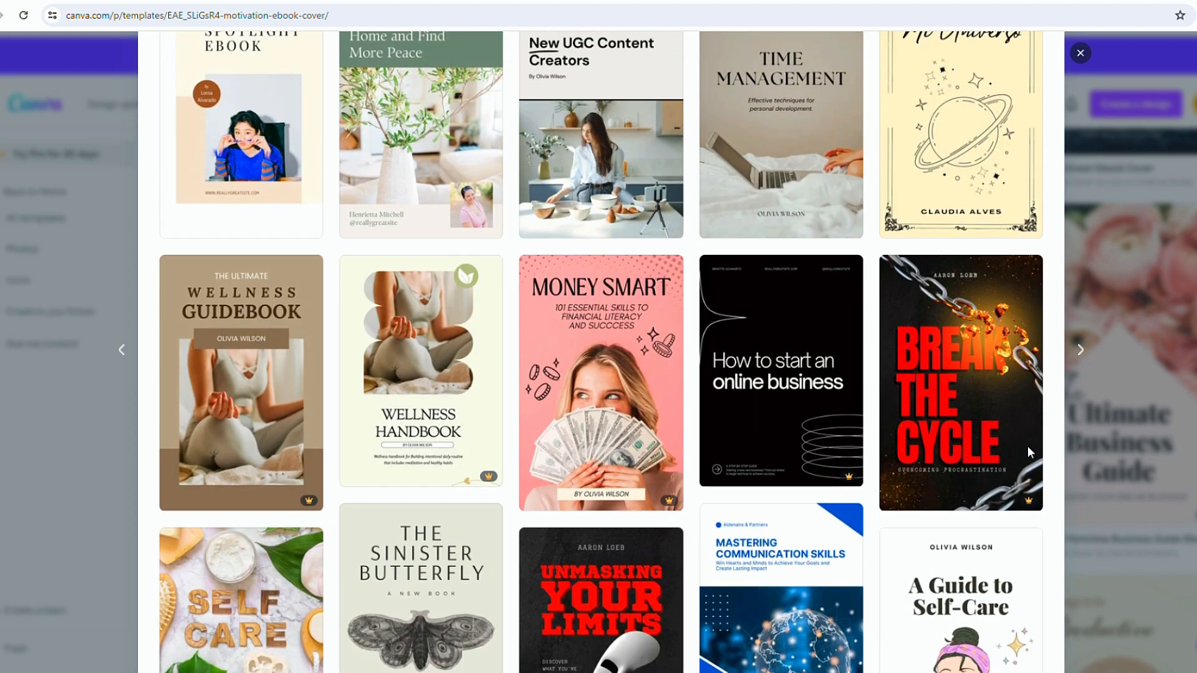
mouse_move(1032, 452)
scroll(1032, 454, "up", 6)
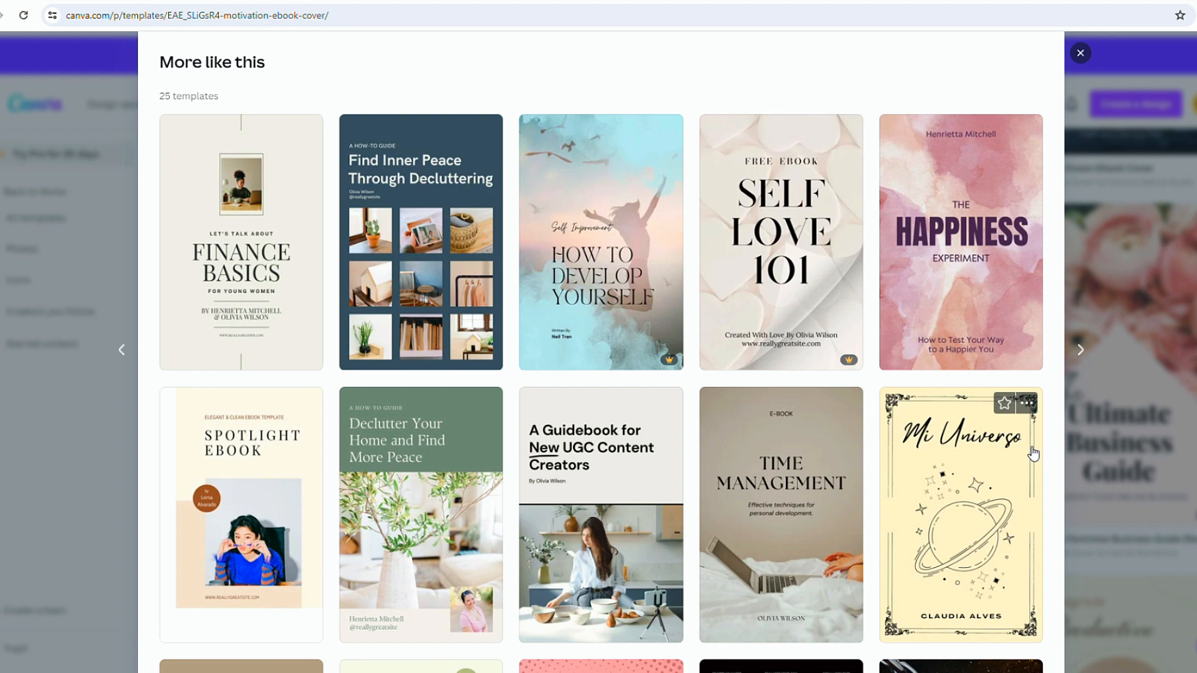
scroll(1033, 454, "up", 1)
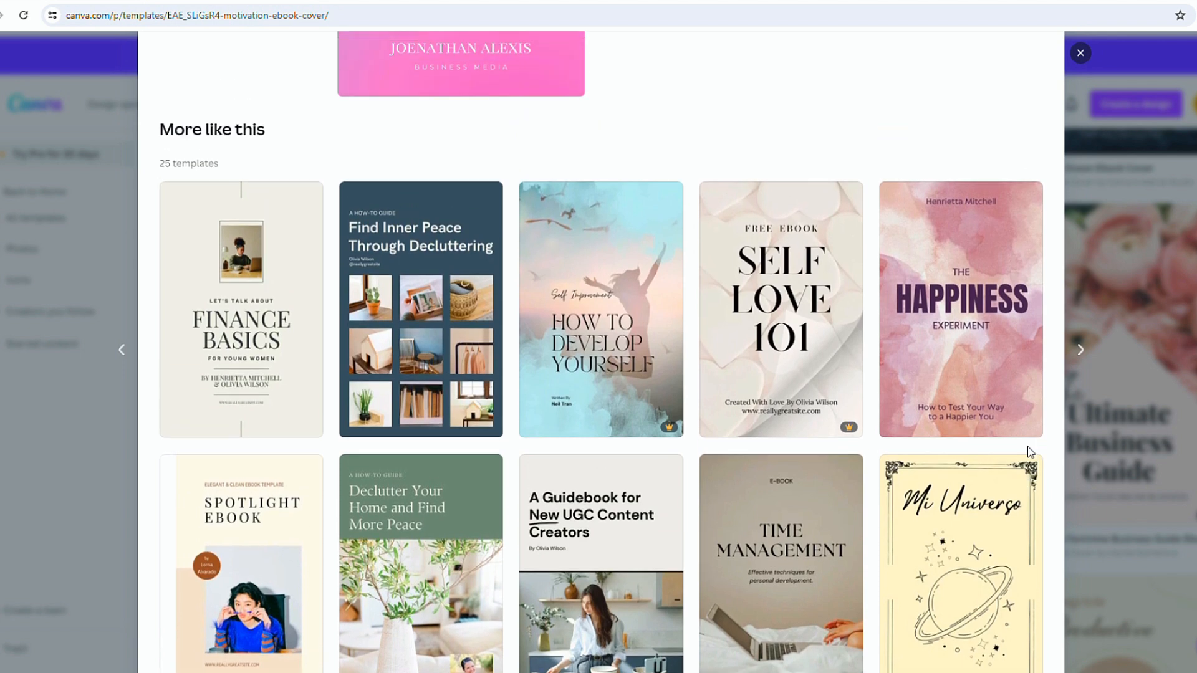
mouse_move(1032, 358)
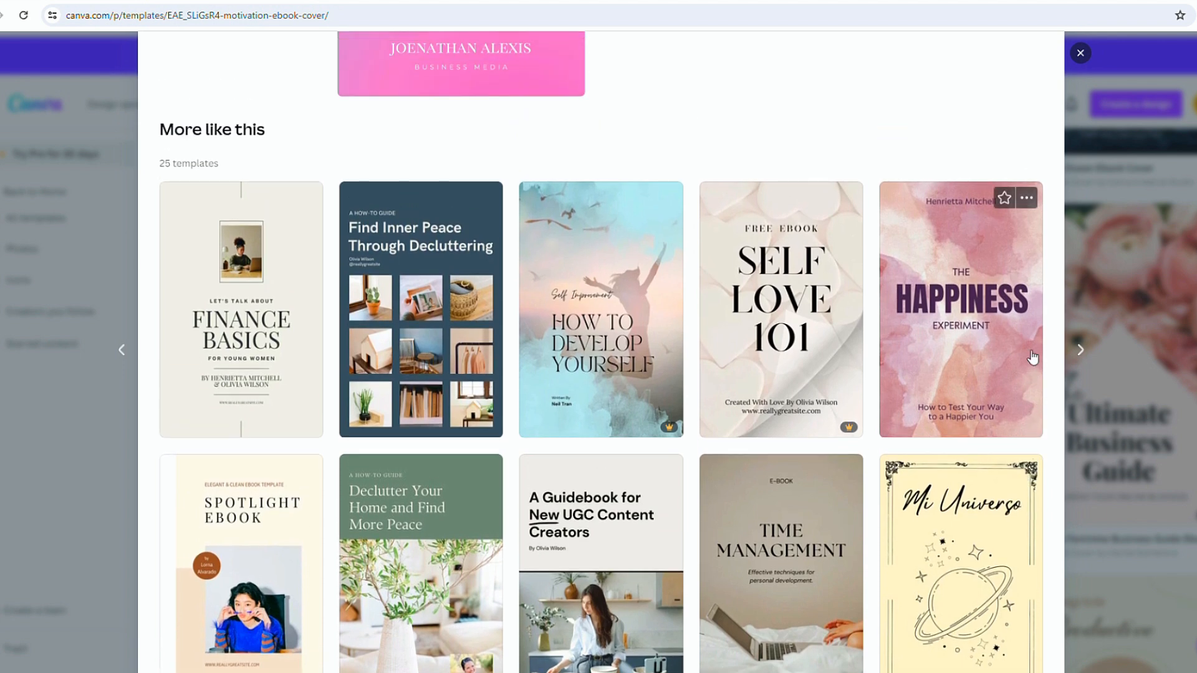
left_click(997, 341)
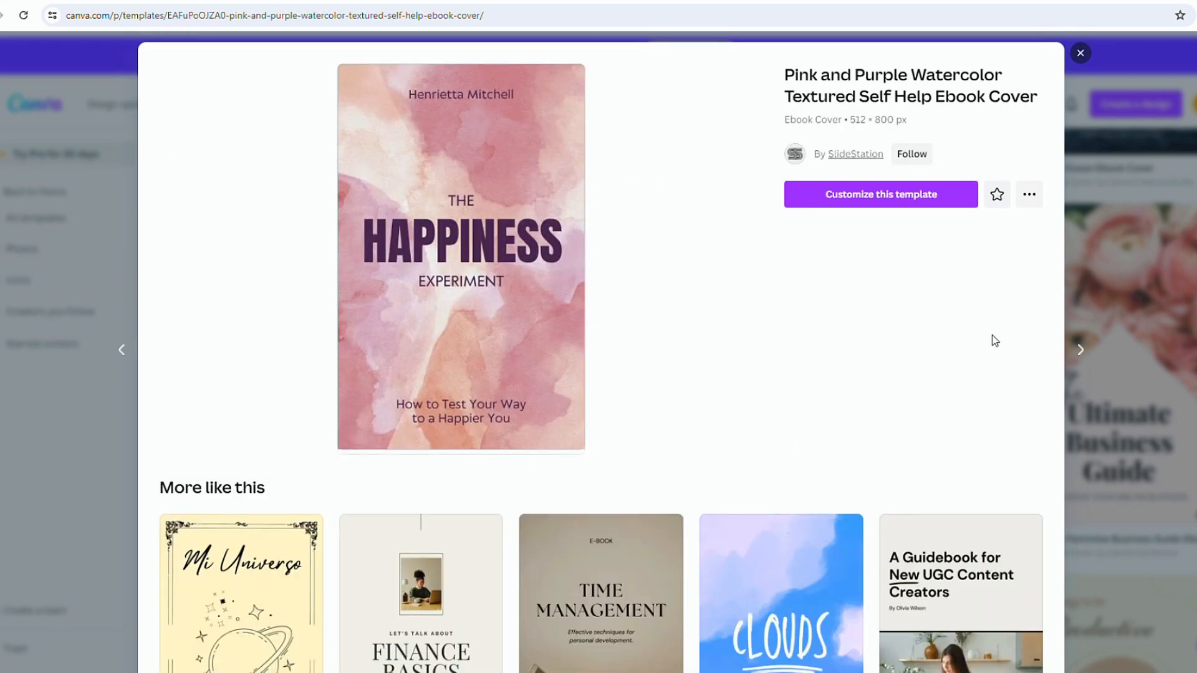
left_click(930, 198)
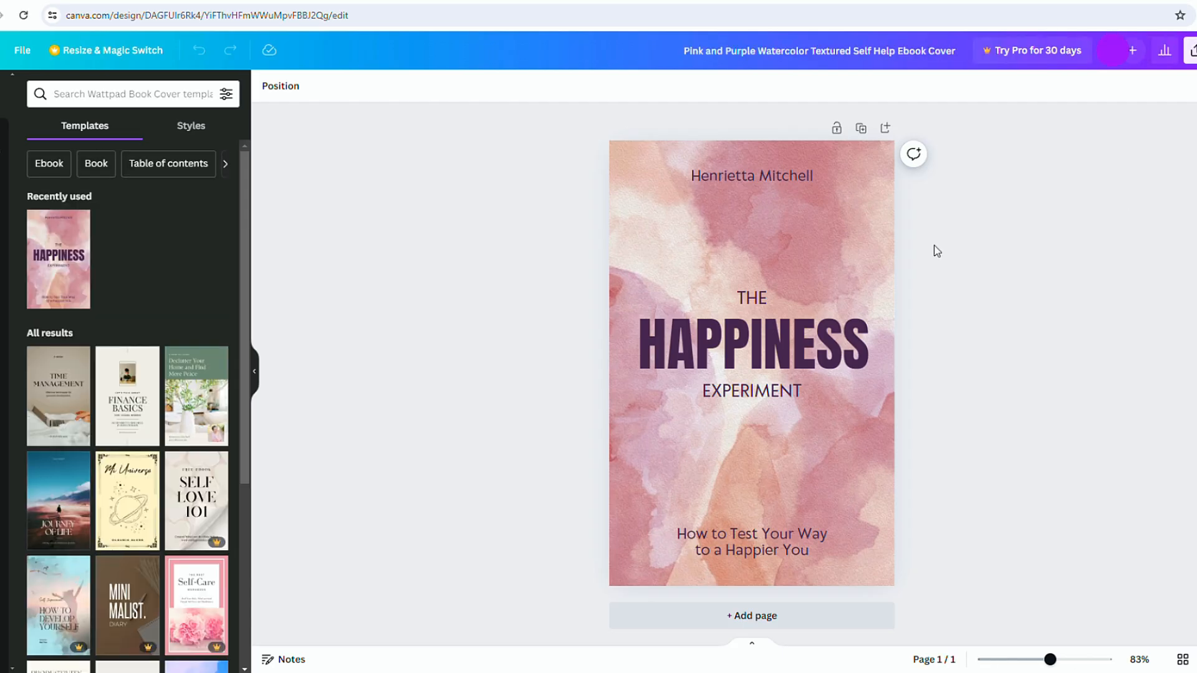
- Retitle the cover "10-MINUTE MINDFULNESS" with the subtitle "Daily Self-Care and Meditation Practices", taking the wording from the ChatGPT conversation
left_click(779, 345)
left_click(752, 176)
left_click(751, 549)
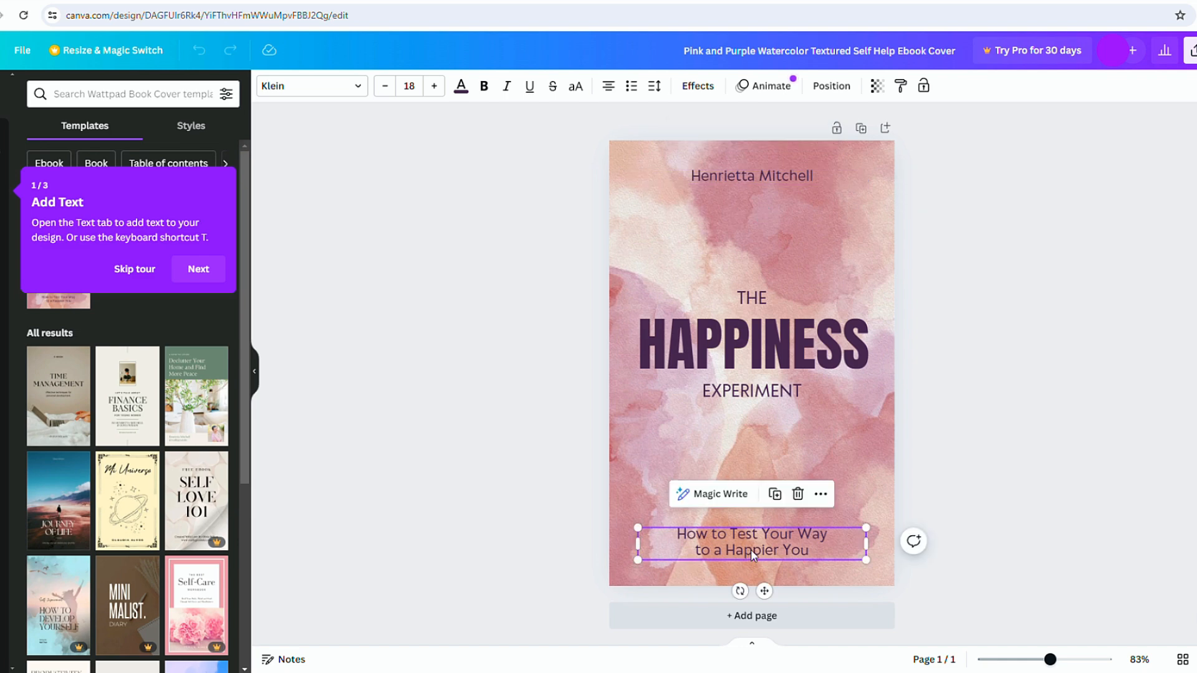
left_click(979, 301)
left_click(748, 356)
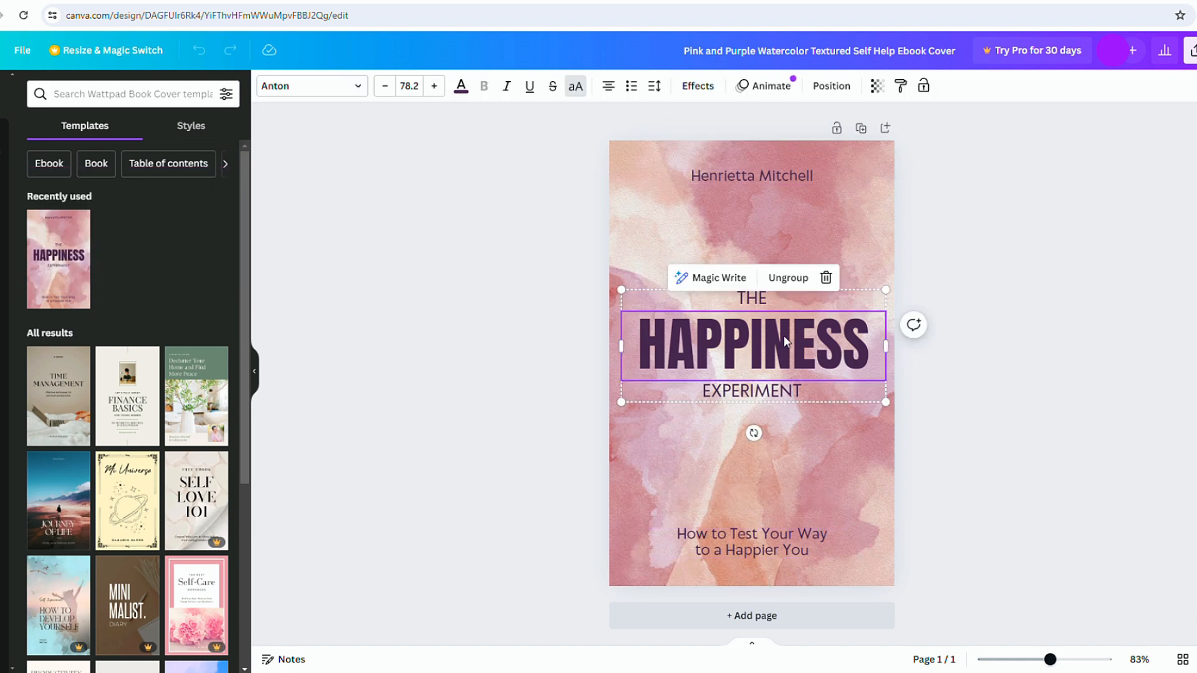
double_click(774, 337)
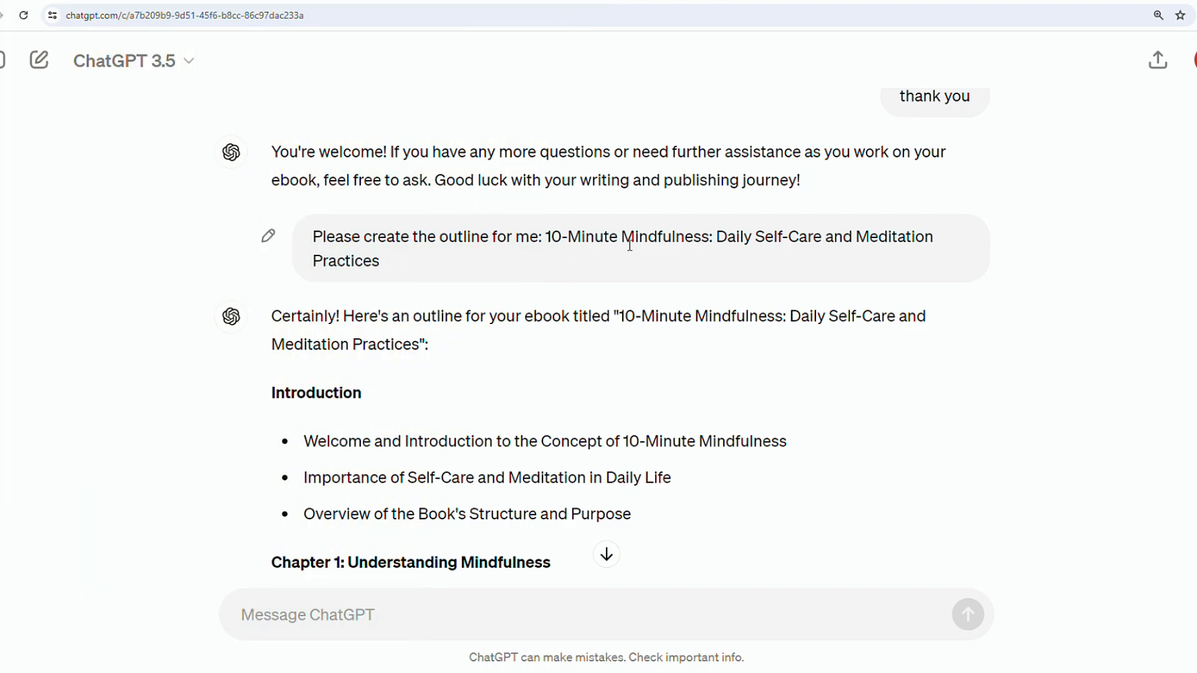
double_click(629, 243)
left_click_drag(545, 236, 617, 236)
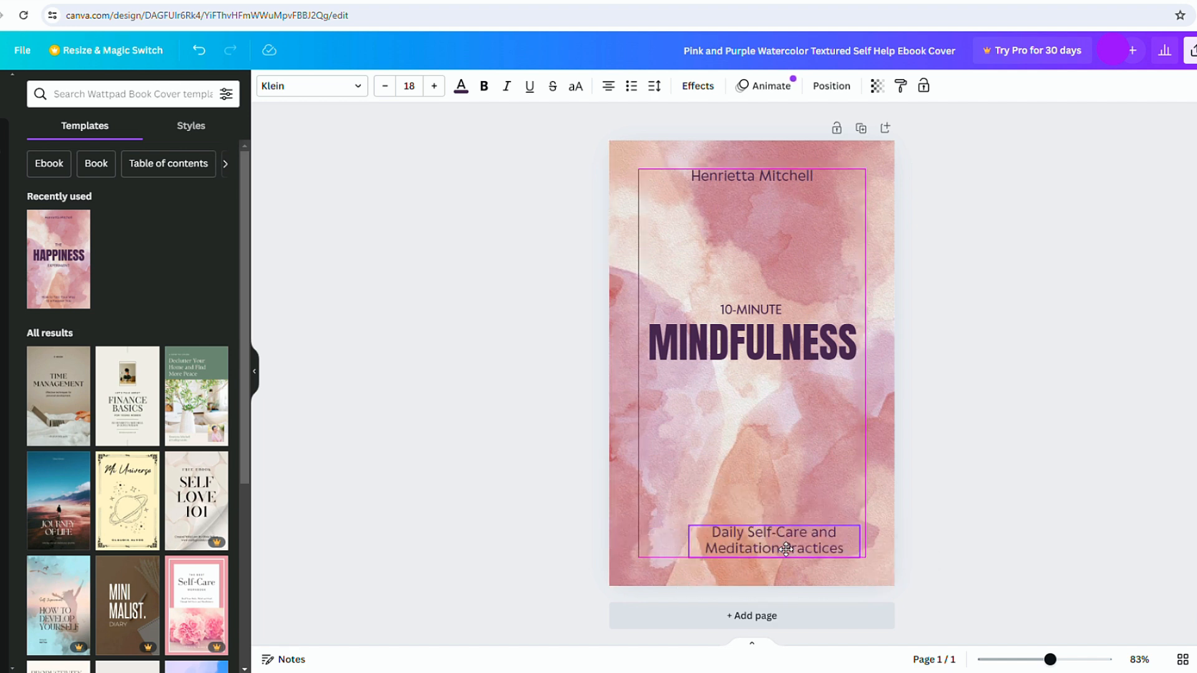
left_click(1049, 147)
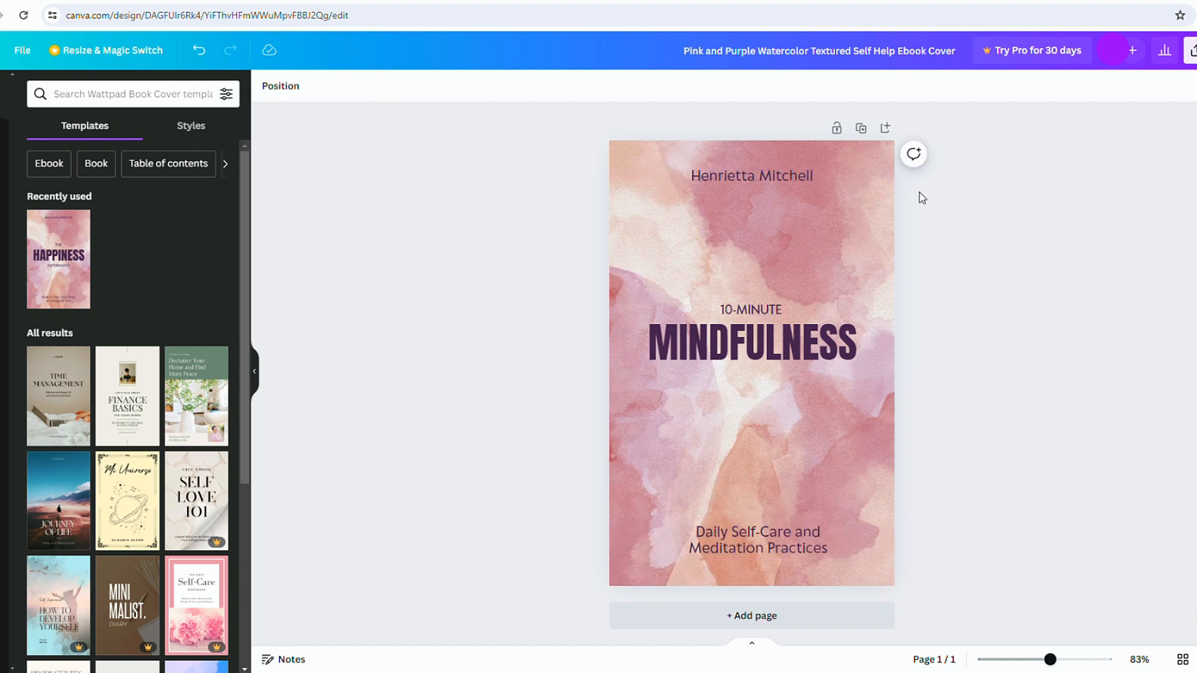
- Replace the author name on the cover with "AI Factory"
left_click(735, 180)
left_click(698, 177)
left_click_drag(692, 178, 839, 180)
type("AI Factory")
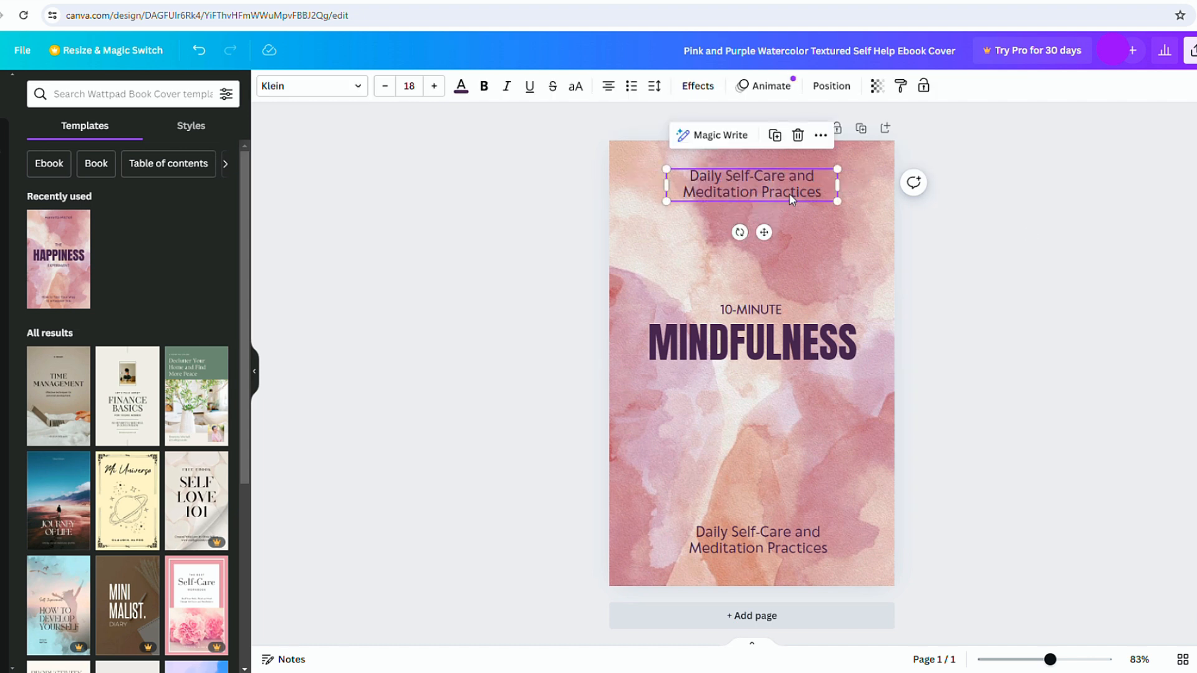
key("ctrl+v")
left_click_drag(766, 193, 773, 240)
key("BackSpace")
key("BackSpace")
left_click(720, 151)
key("BackSpace")
left_click(1009, 201)
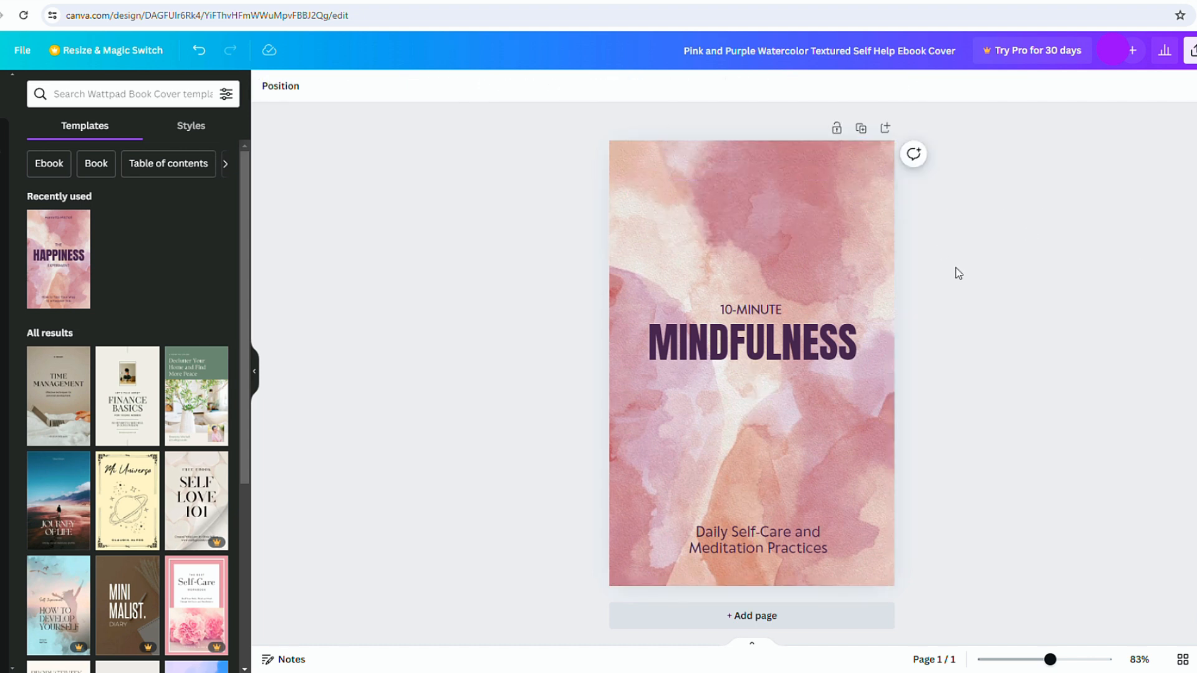
key("ctrl+z")
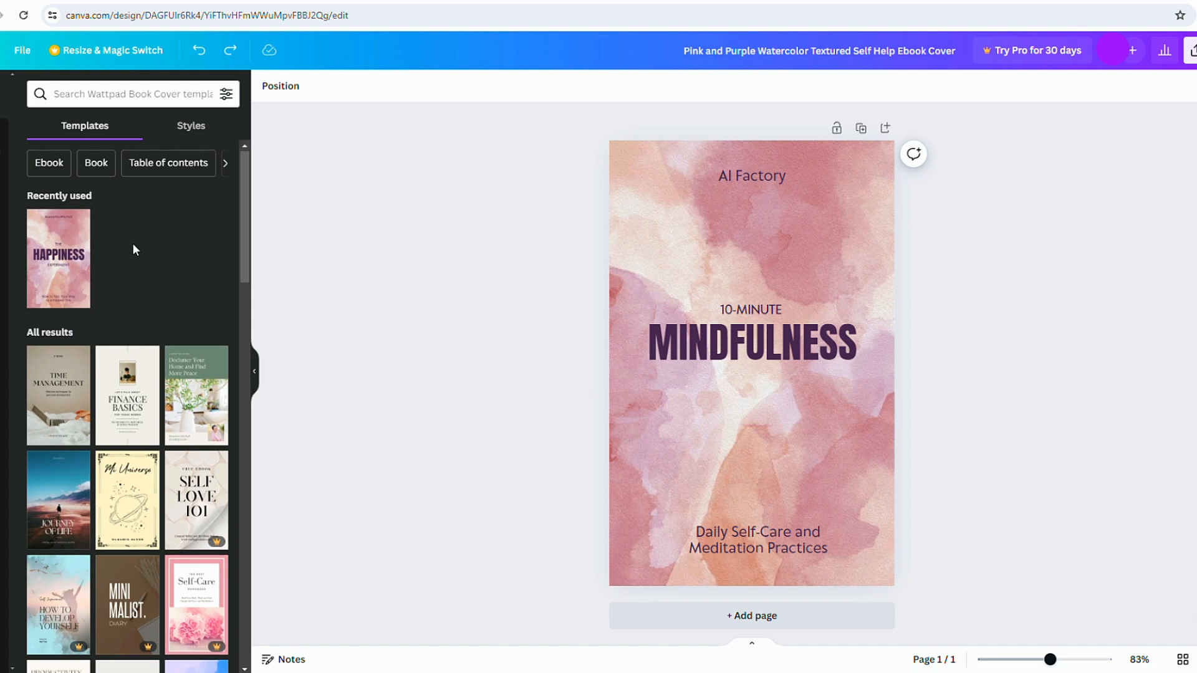
- Find the Neutral Minimalist Aesthetic Finance Basics template and add its Contents page to the design as a new page
scroll(133, 243, "down", 6)
scroll(56, 321, "down", 15)
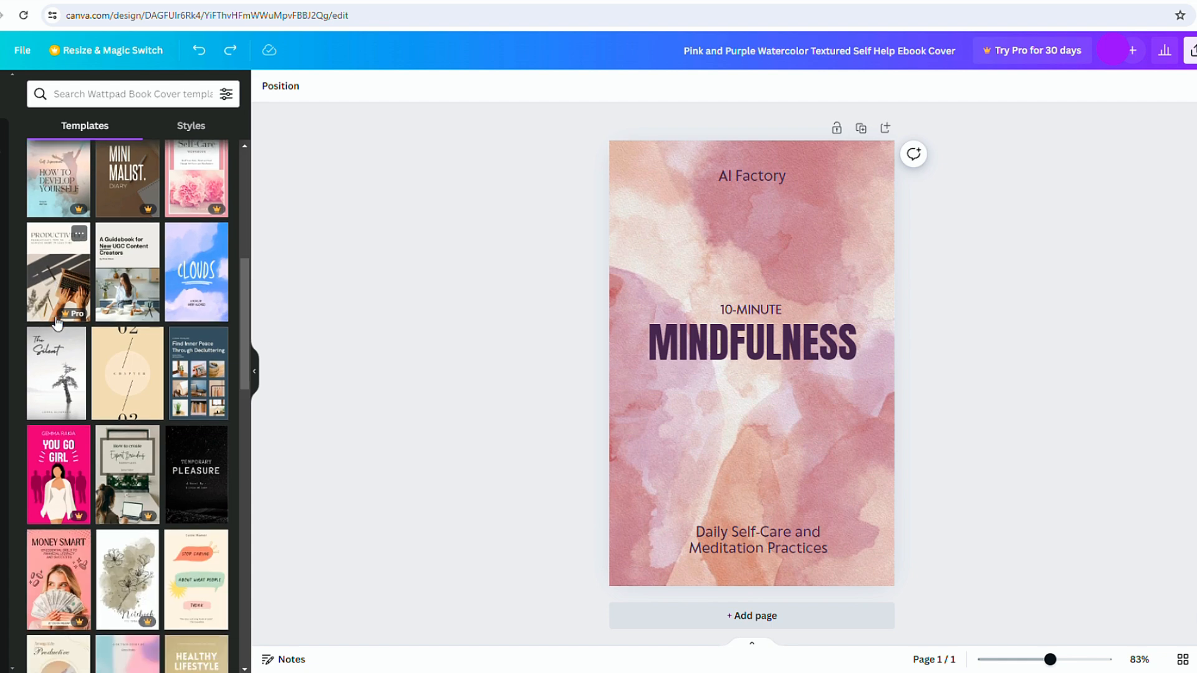
scroll(94, 446, "down", 15)
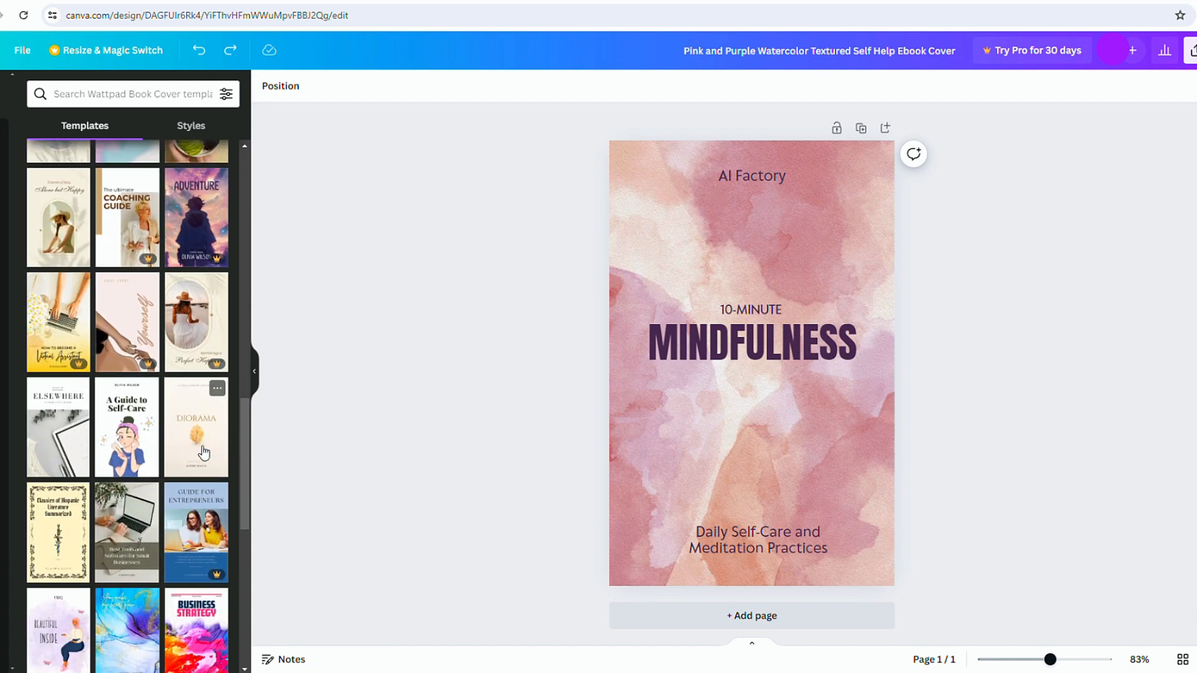
left_click(127, 342)
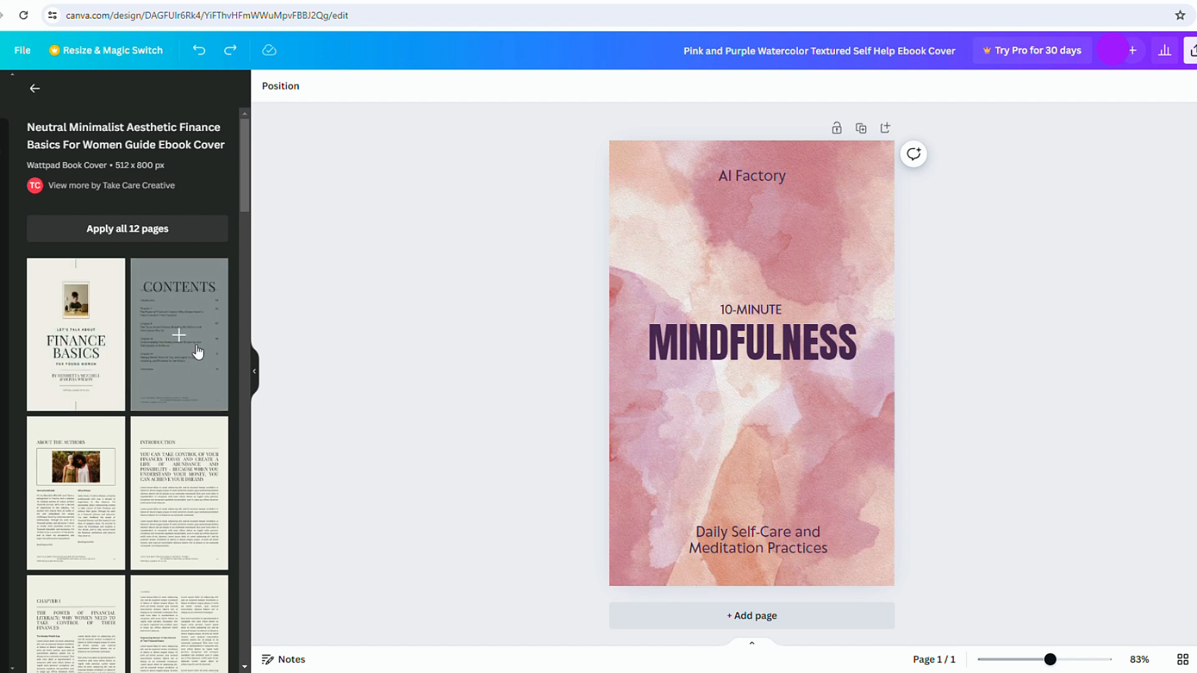
left_click(193, 346)
left_click(674, 397)
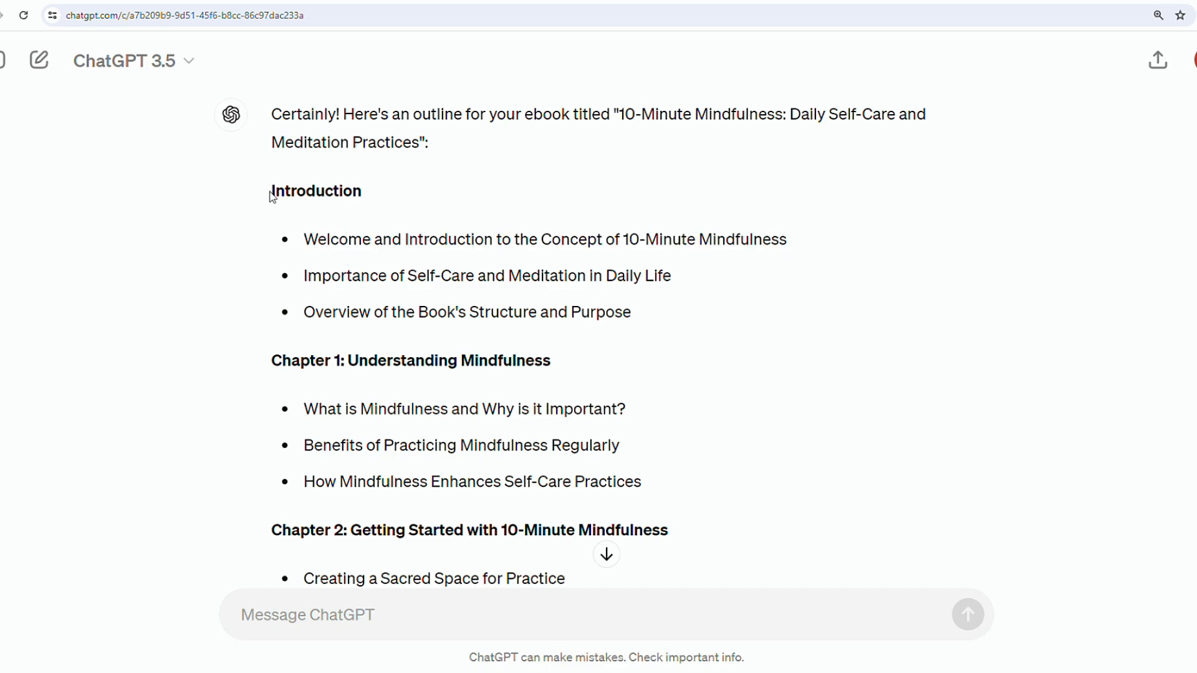
- Replace the chapter titles on the Contents page with those of the ChatGPT outline, from "Understanding Mindfulness" to "Integrating Mindfulness into Daily Life"
left_click_drag(270, 192, 372, 197)
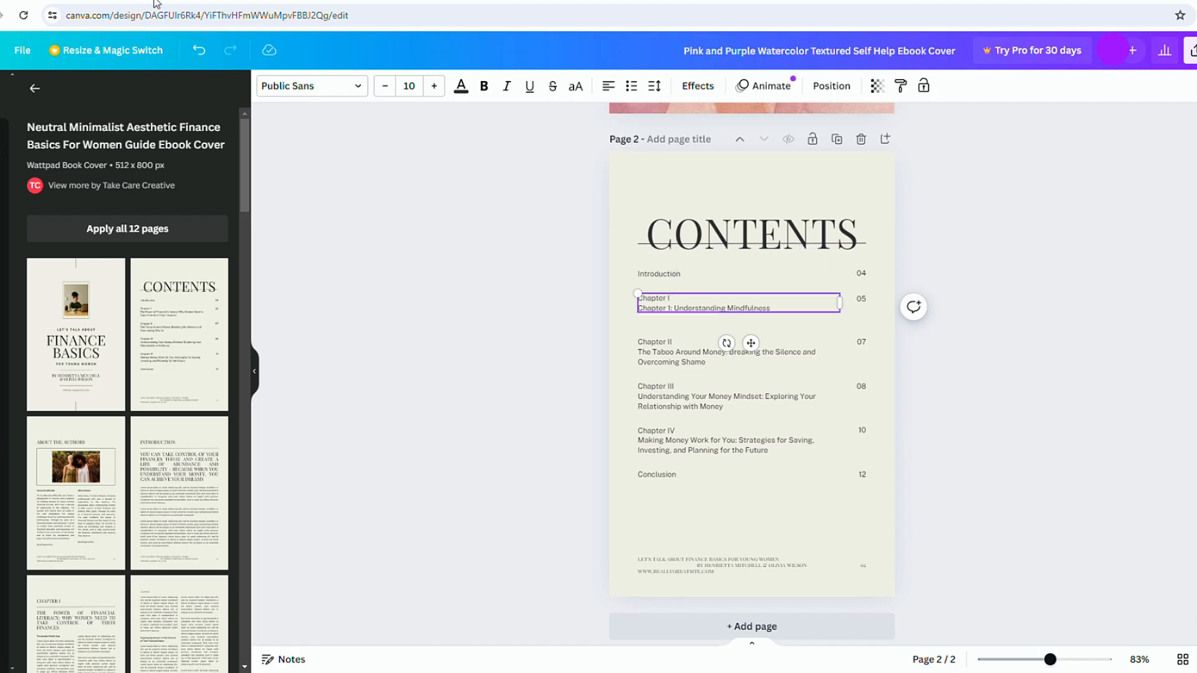
left_click(696, 361)
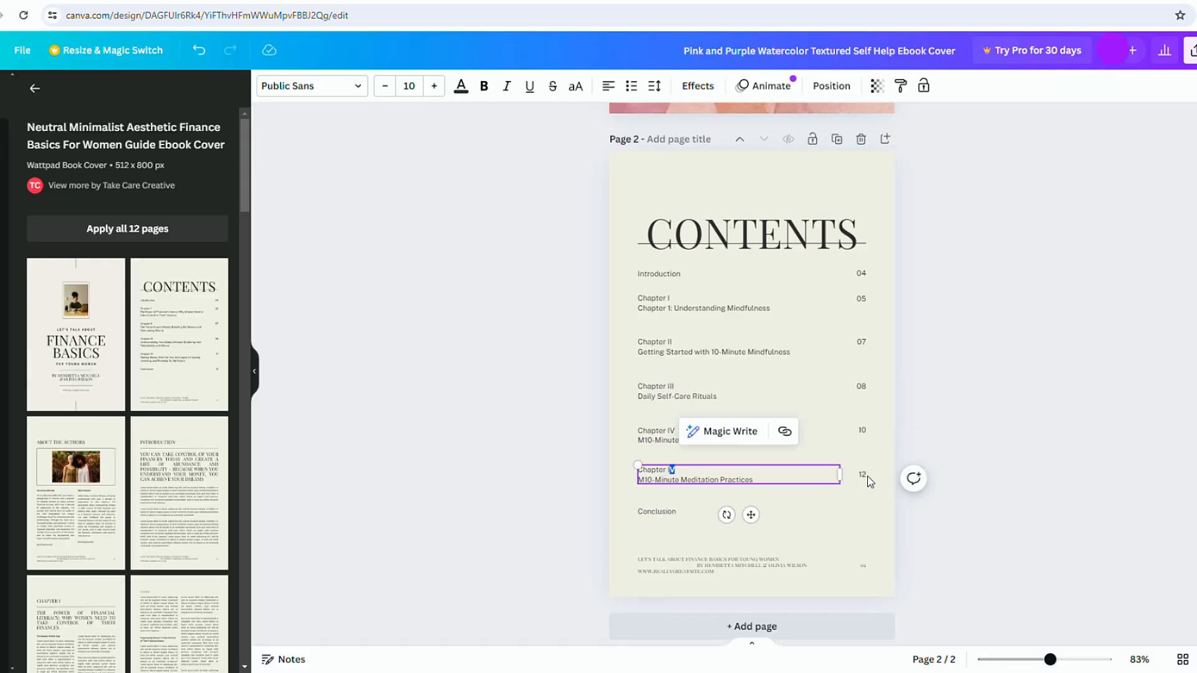
right_click(890, 203)
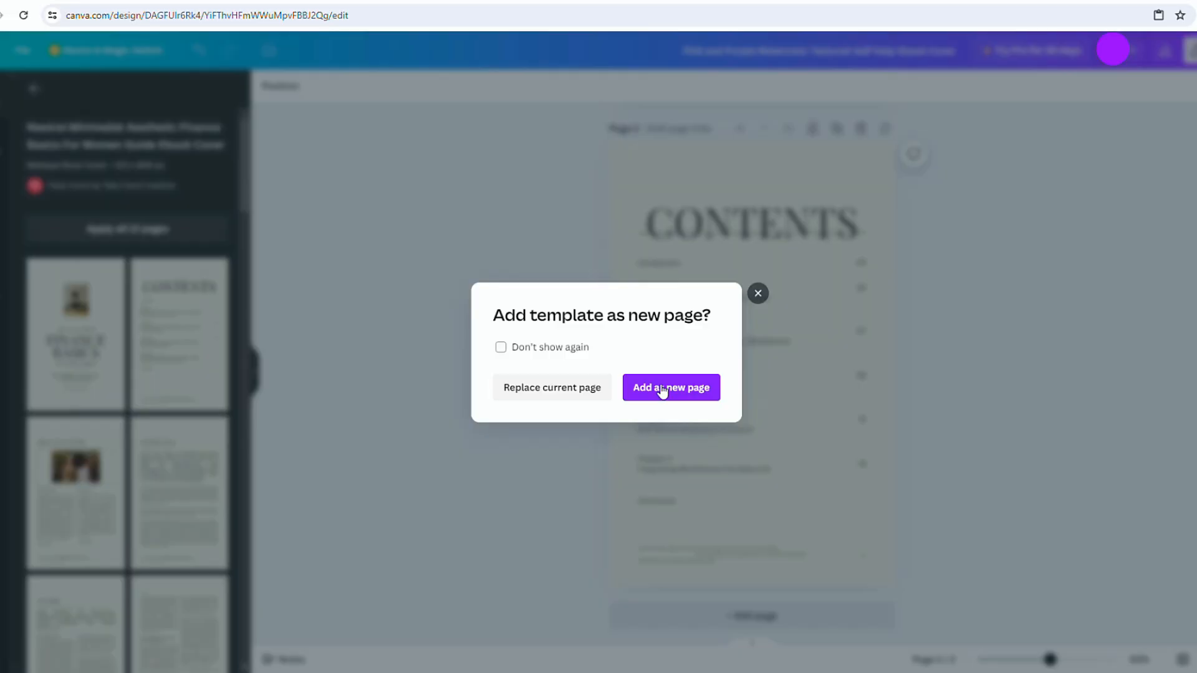
left_click(662, 391)
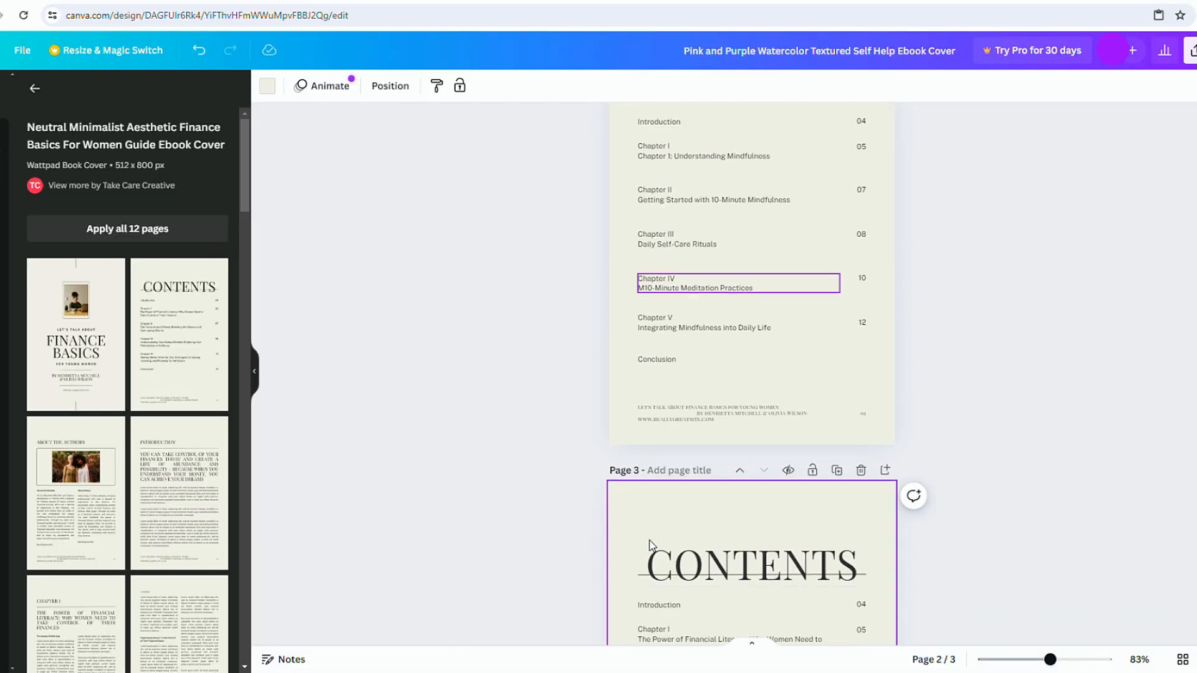
left_click(859, 532)
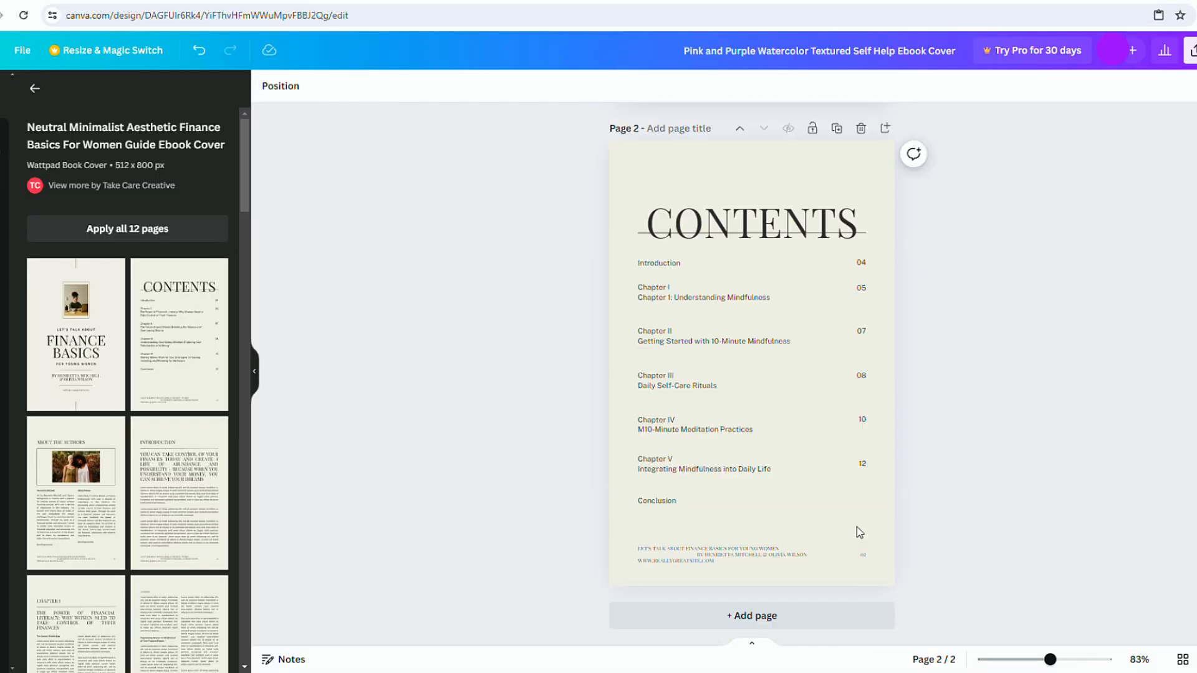
- Add a new page and copy all elements of the Contents page onto the page below it
left_click(769, 618)
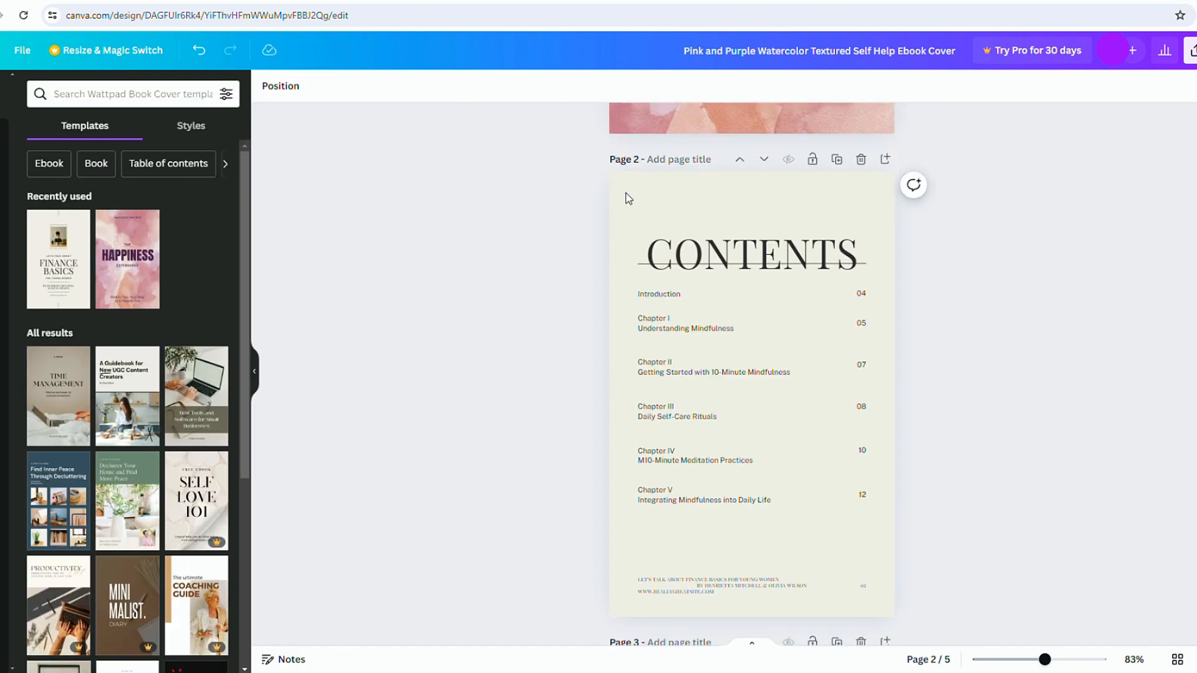
left_click_drag(626, 194, 885, 580)
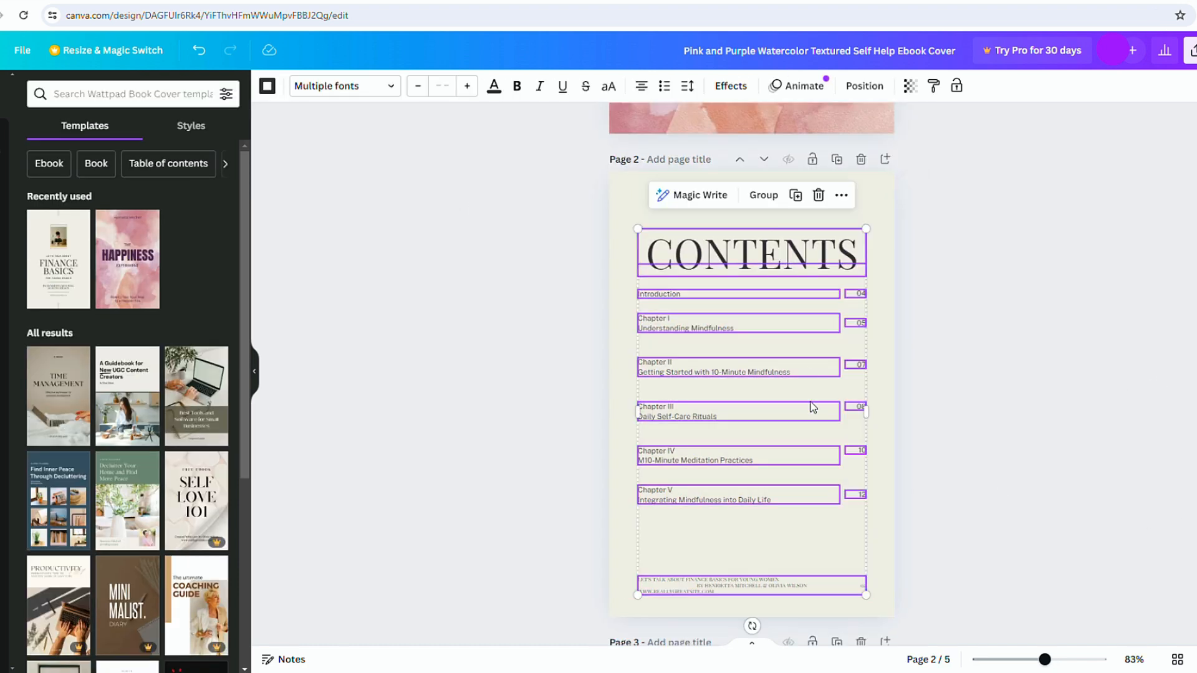
right_click(812, 403)
left_click(849, 323)
scroll(848, 322, "down", 7)
right_click(659, 247)
left_click(708, 319)
left_click(975, 349)
scroll(975, 386, "up", 9)
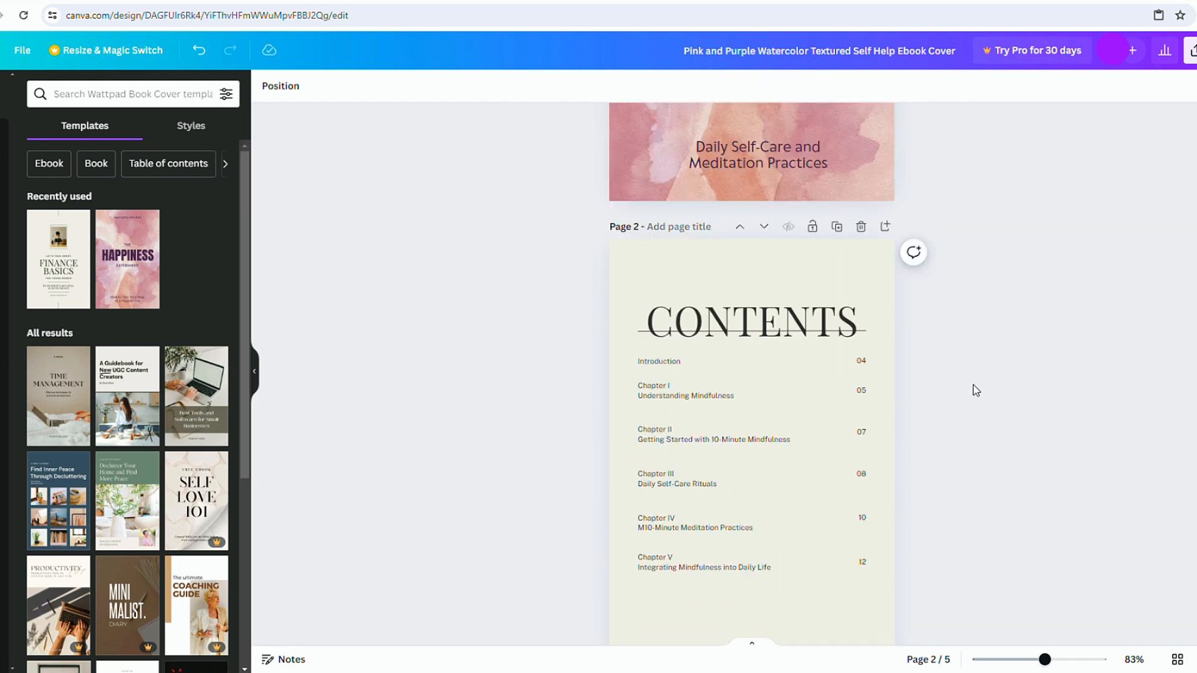
- Duplicate the Contents page and delete the "Conclusion" entry from page 2
scroll(962, 419, "down", 9)
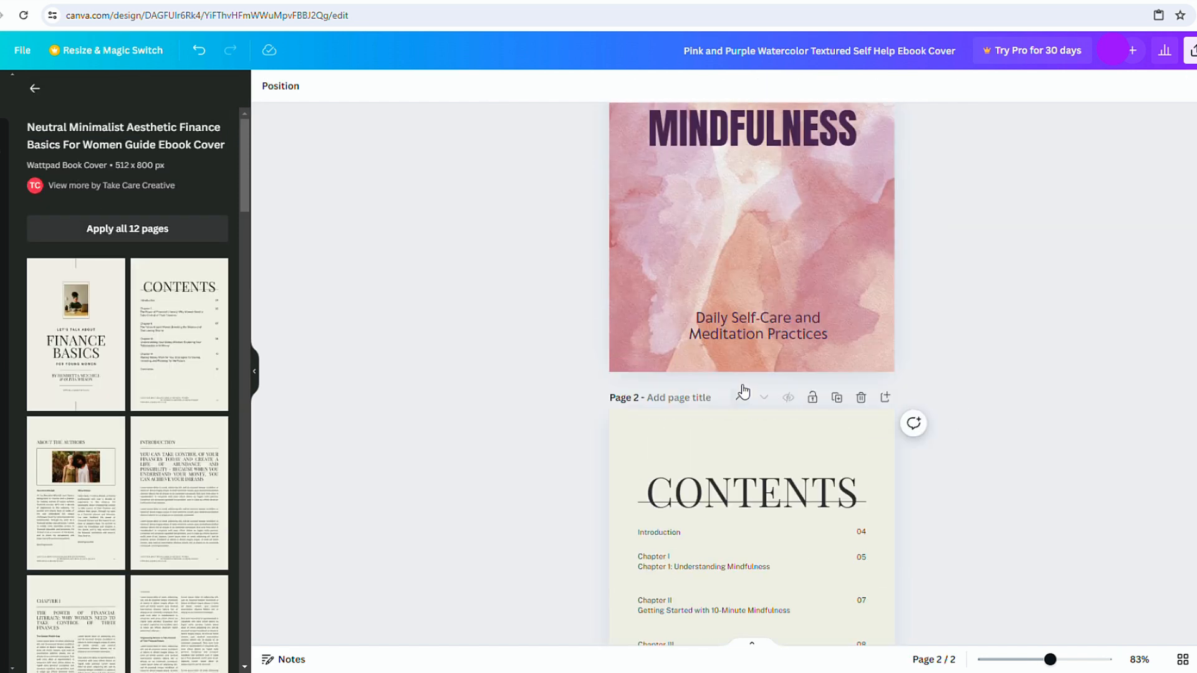
left_click(838, 399)
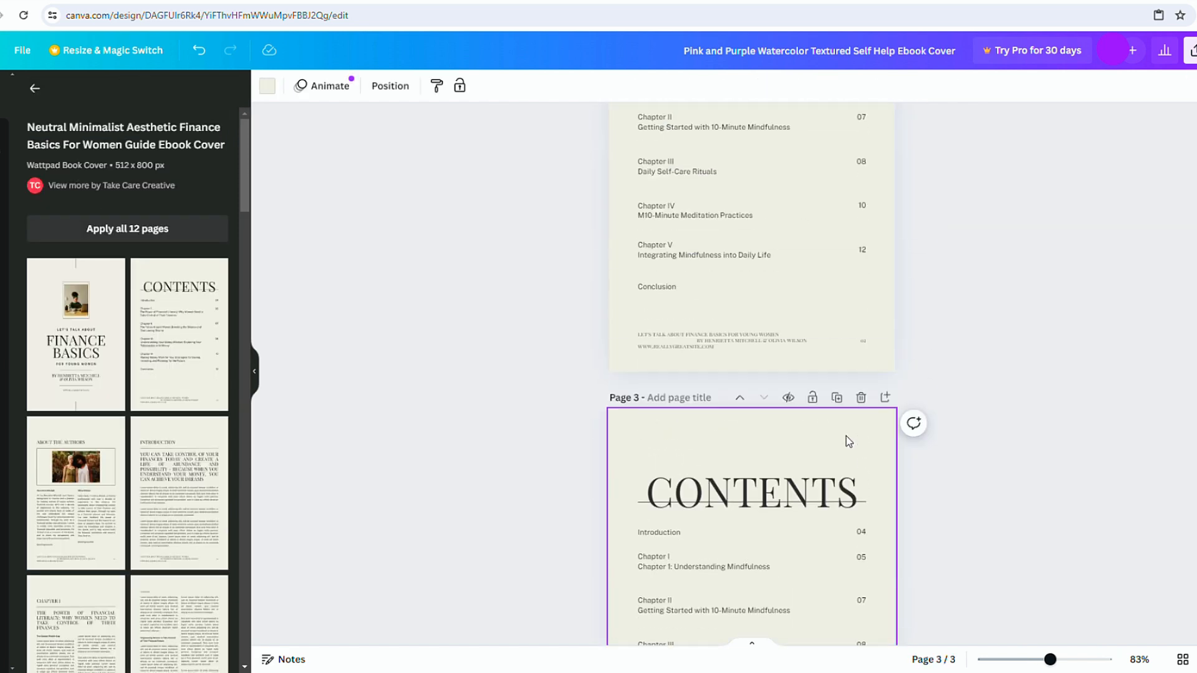
left_click(652, 288)
left_click(705, 350)
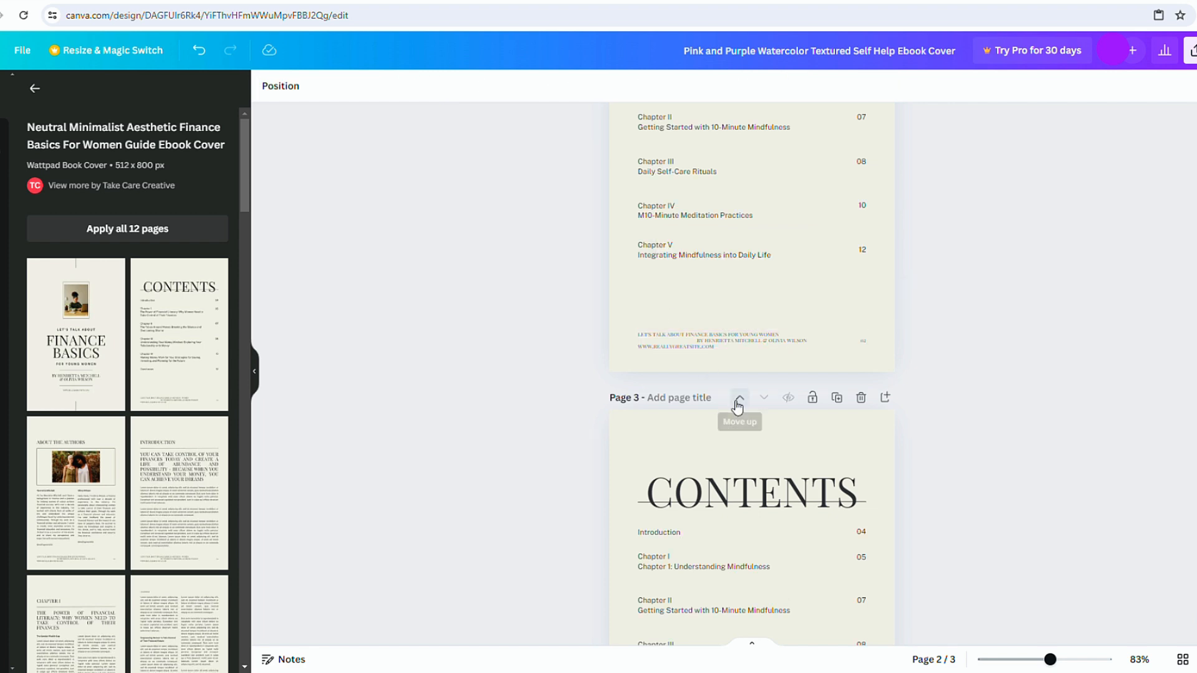
- Remove the Introduction entry from the second Contents page and renumber its first chapter as Chapter VI
scroll(732, 402, "down", 3)
left_click(671, 408)
left_click(665, 362)
scroll(666, 282, "up", 3)
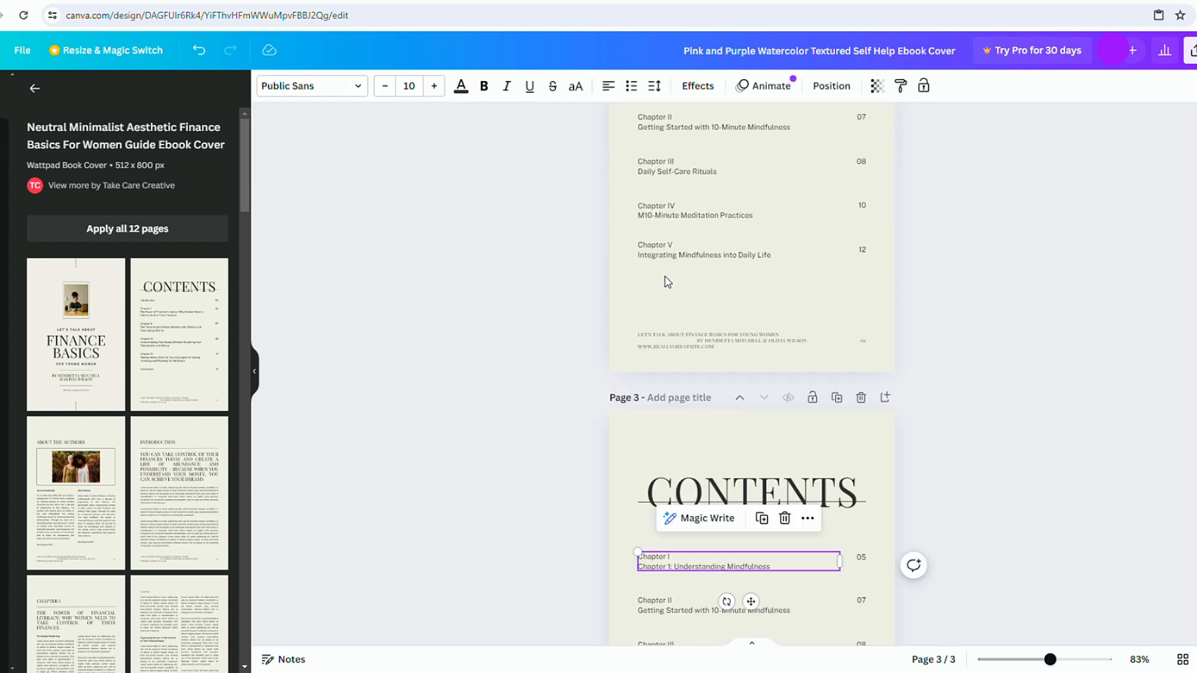
scroll(666, 282, "down", 4)
left_click(667, 288)
type("V")
left_click(659, 298)
- Delete the extra "Chapter 1:" prefix on the first Contents page and retitle Chapter VI on page 3 "Nurturing Self-Compassion"
scroll(728, 265, "up", 4)
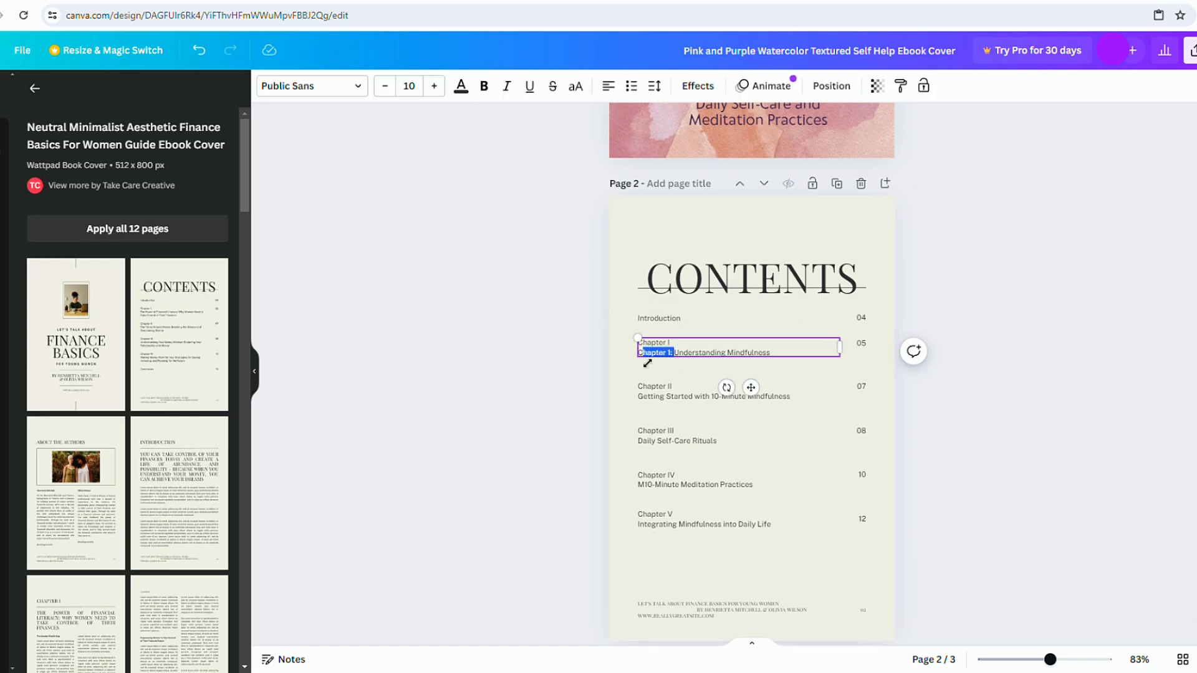
scroll(751, 370, "down", 1)
left_click(353, 1)
left_click(353, 1)
left_click_drag(771, 298, 643, 314)
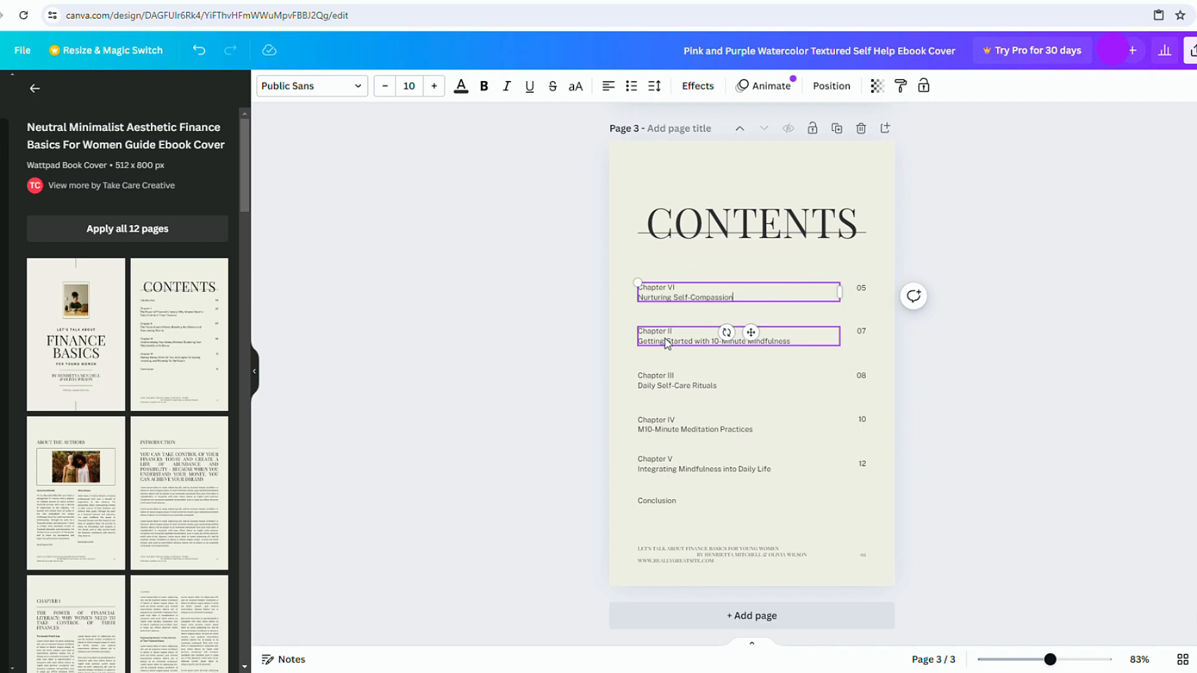
- Add the template's Introduction page as page 4 and replace its headline paragraph with the copied "Welcome to '10-Minute Mindfulness'" text
left_click(179, 492)
left_click(648, 270)
double_click(648, 269)
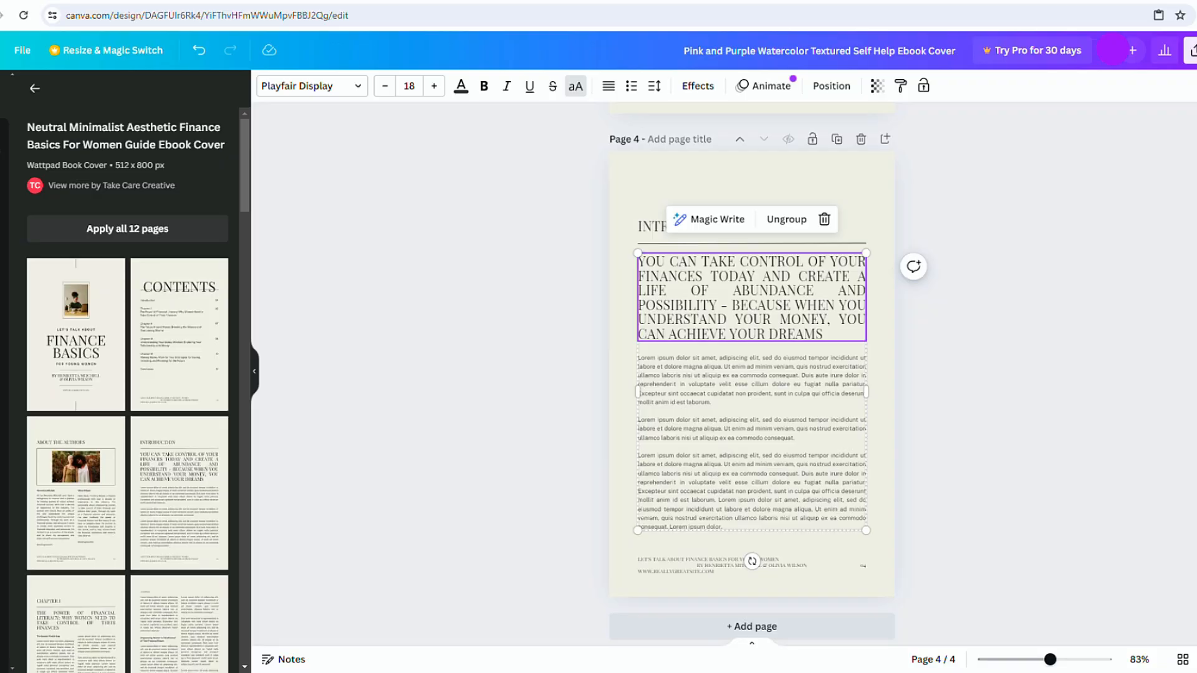
key("ctrl+a")
key("ctrl+v")
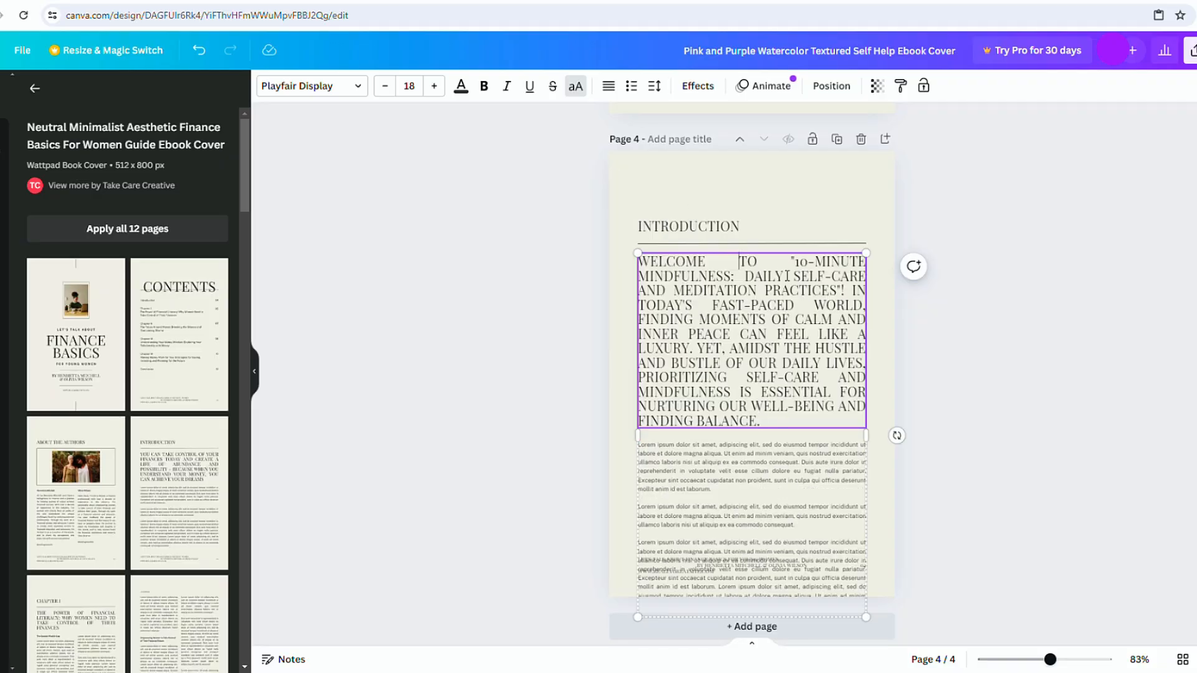
- Try other fonts such as Graduate on the welcome paragraph and return it to Playfair Display
key("ctrl+a")
left_click(312, 85)
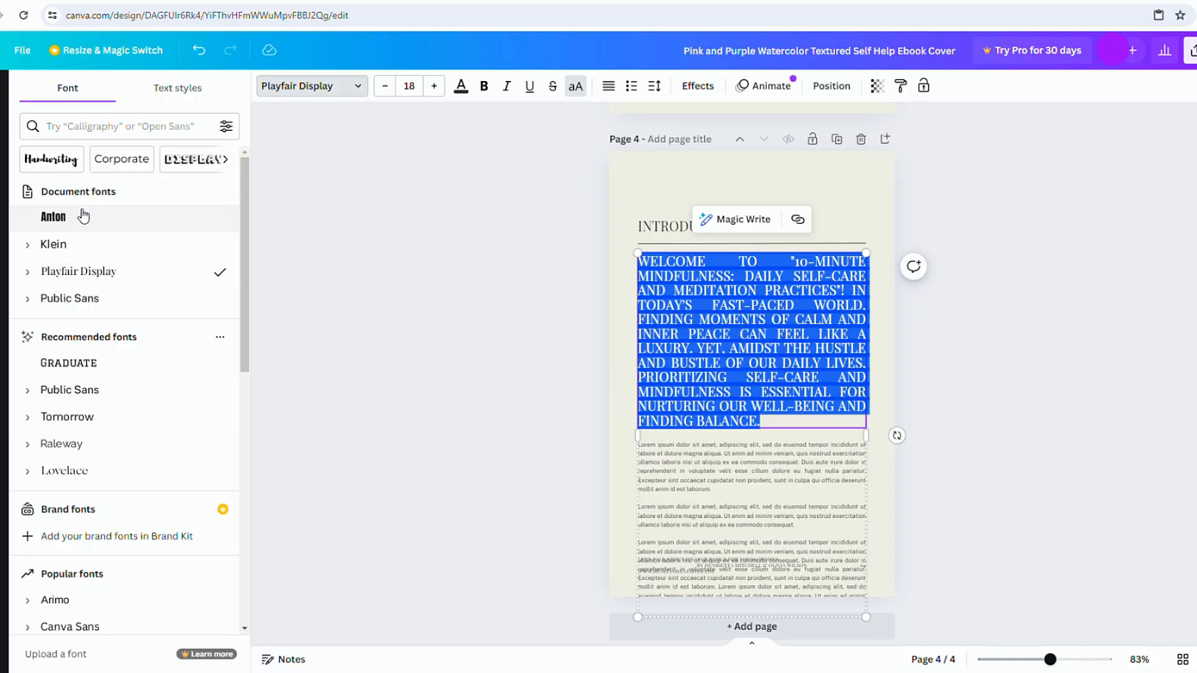
left_click(67, 363)
left_click(68, 417)
left_click(95, 279)
- Make the Introduction heading bold, set the welcome paragraph to font size 12 and nudge the text block into place
left_click(648, 227)
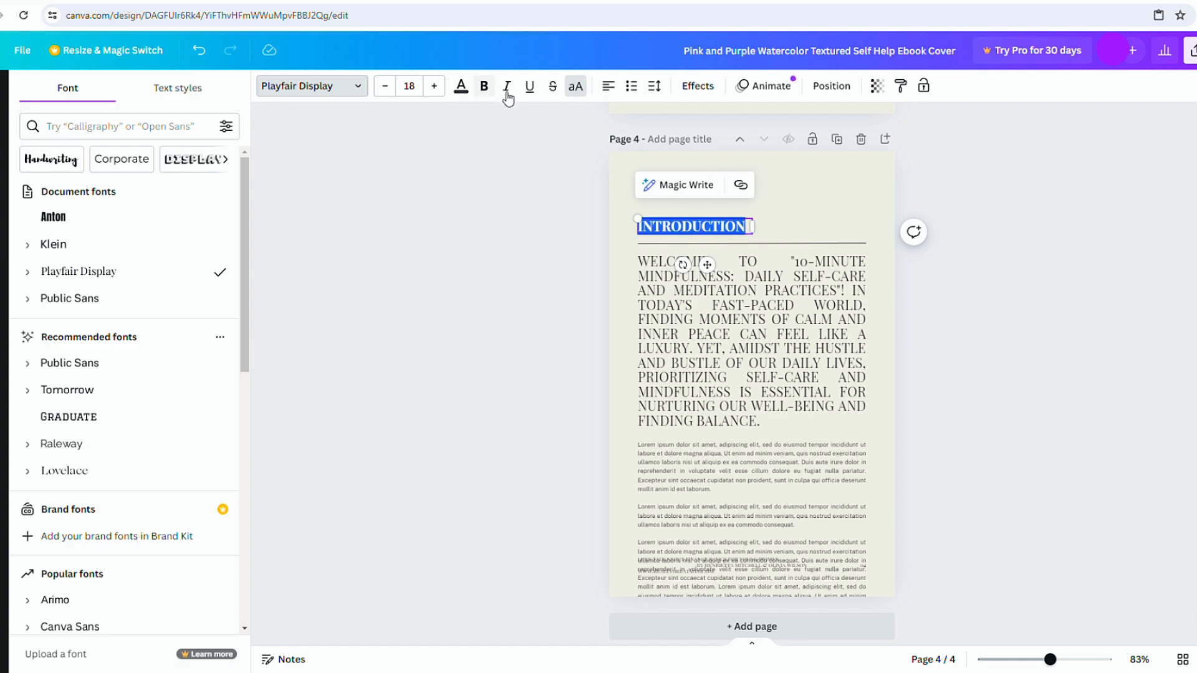
left_click(703, 374)
scroll(706, 506, "down", 1)
left_click_drag(761, 412, 639, 251)
left_click(385, 86)
left_click(708, 361)
left_click_drag(713, 263, 707, 263)
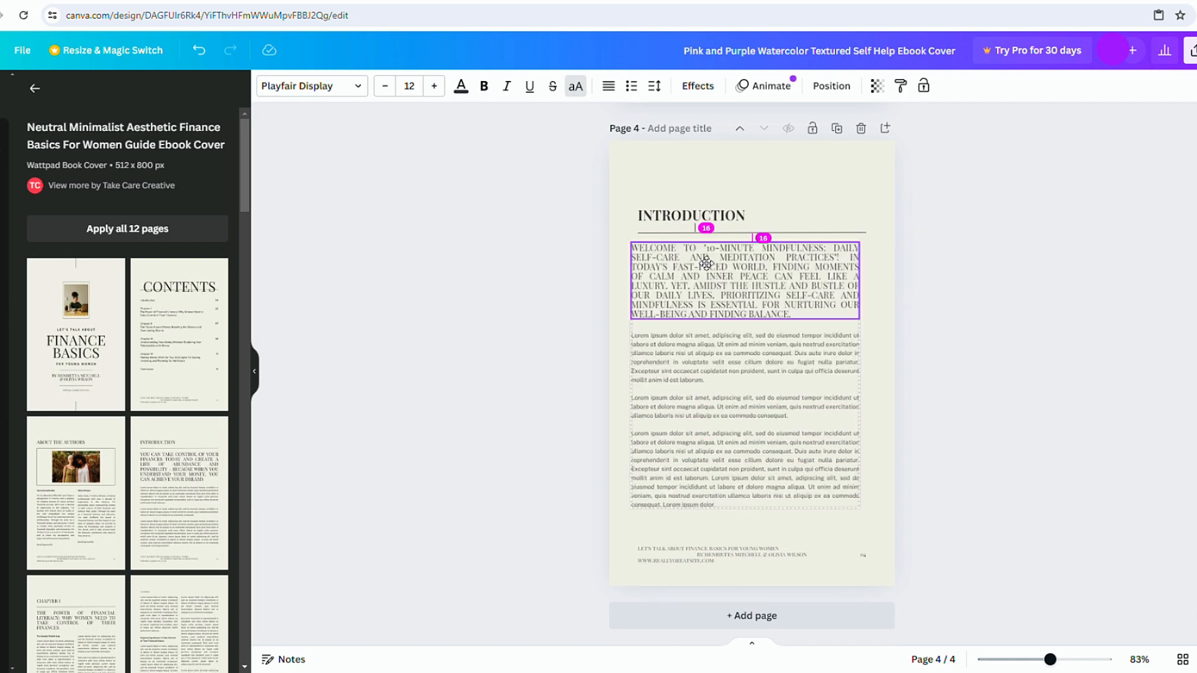
- Fill the Chapter I page's columns with the "Section 1: What is Mindfulness?" text and the "Section 2: Why is Mindfulness Important?" heading
left_click(788, 414)
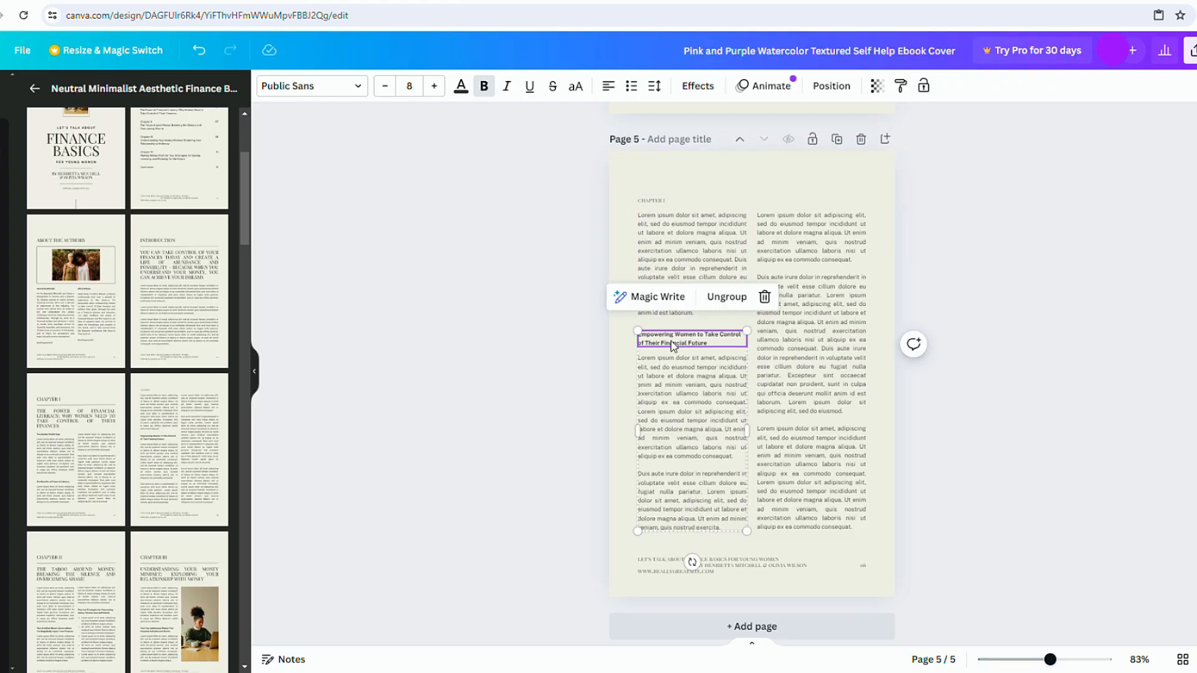
left_click_drag(639, 215, 731, 376)
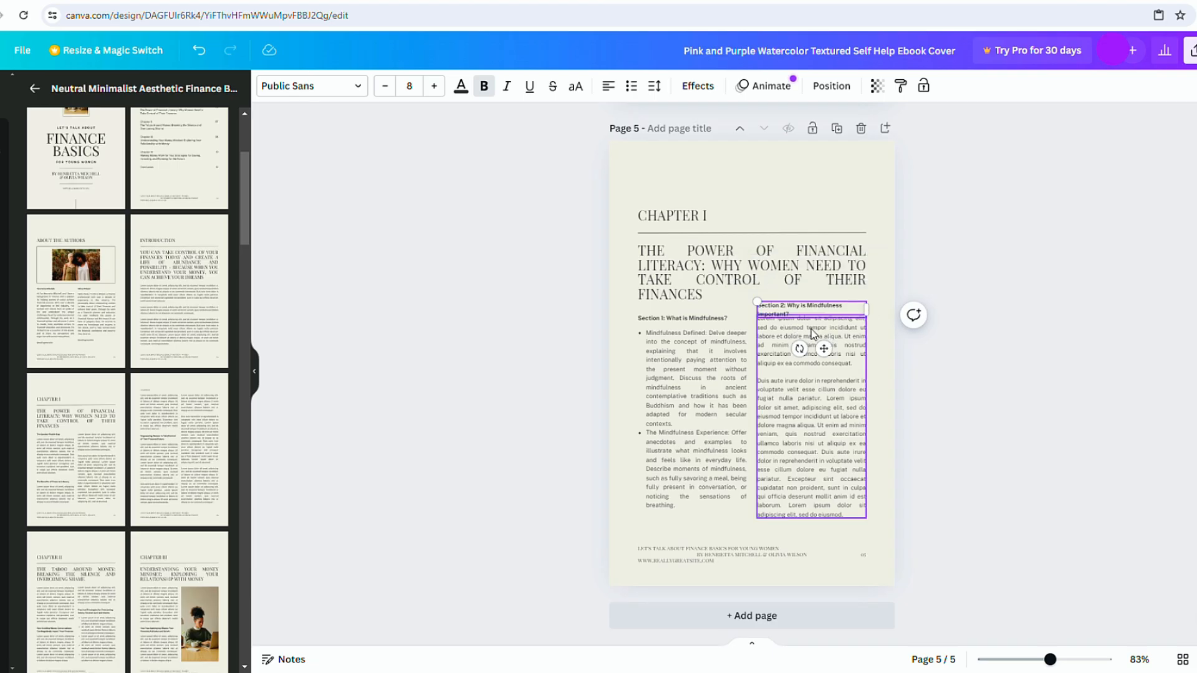
left_click_drag(844, 523, 764, 333)
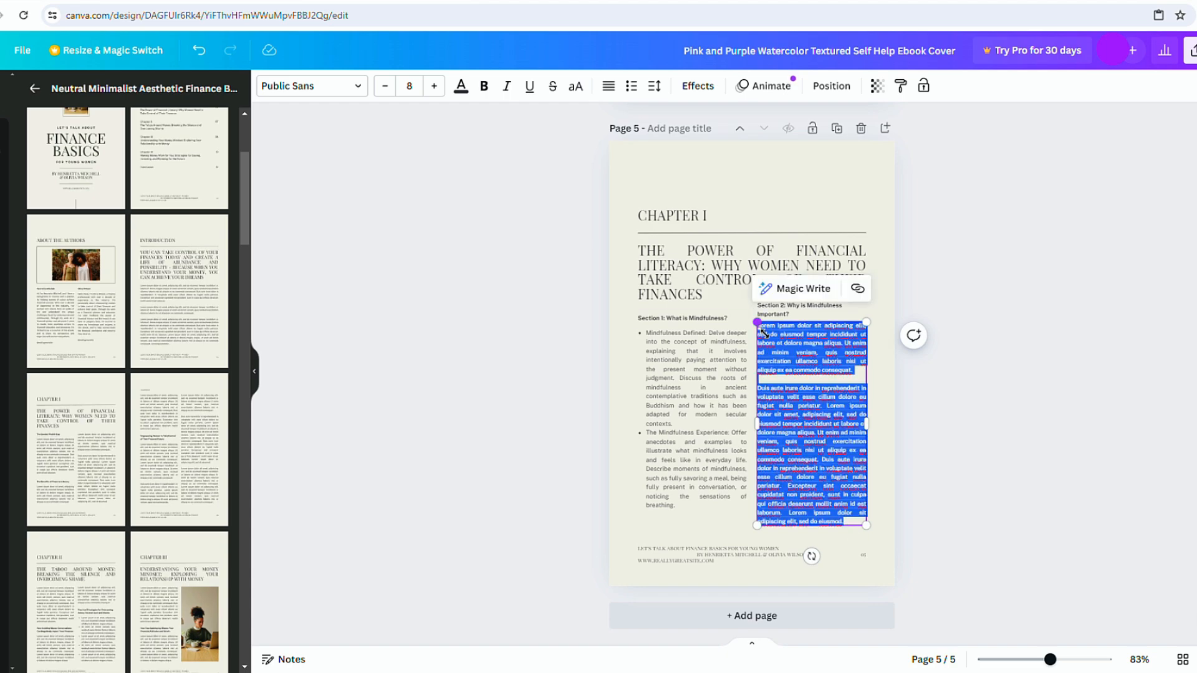
- Add the template's two-column continuation page as page 6 and select the placeholder text in both columns
left_click(181, 454)
left_click(696, 210)
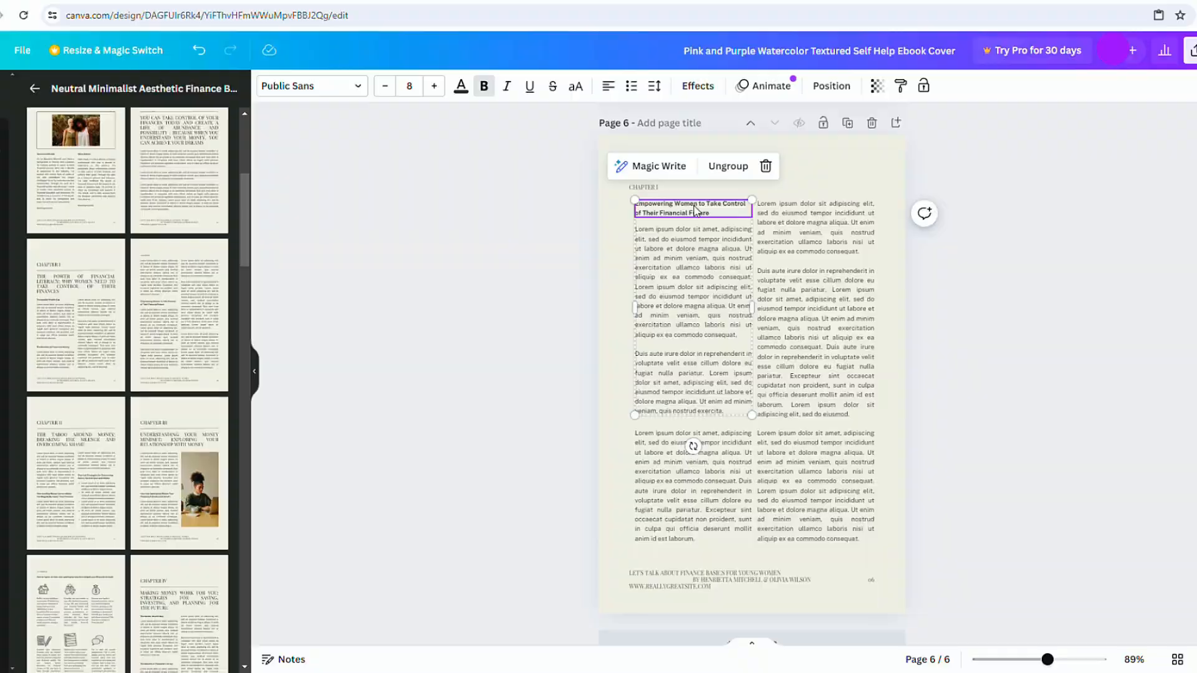
left_click_drag(726, 388, 667, 343)
left_click_drag(759, 222, 856, 536)
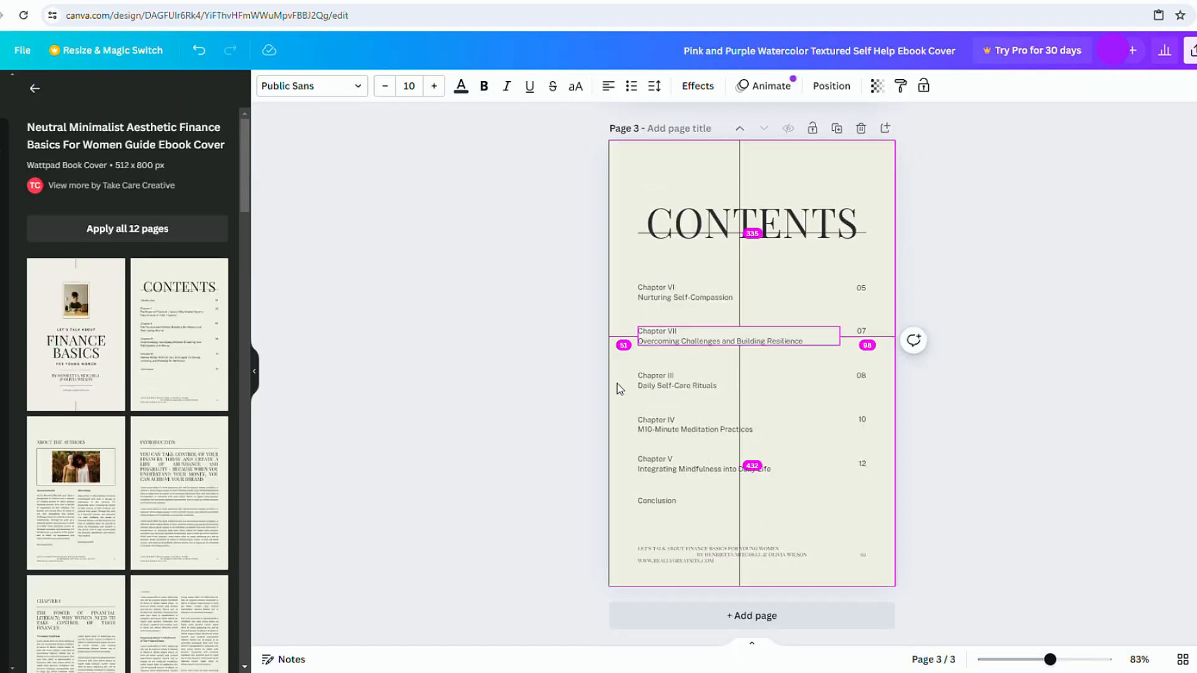
- On page 3, change the third entry to Chapter VIII "Reflection and Growth" and move Conclusion into the cleared Chapter IV line
left_click_drag(637, 374, 717, 387)
left_click(707, 386)
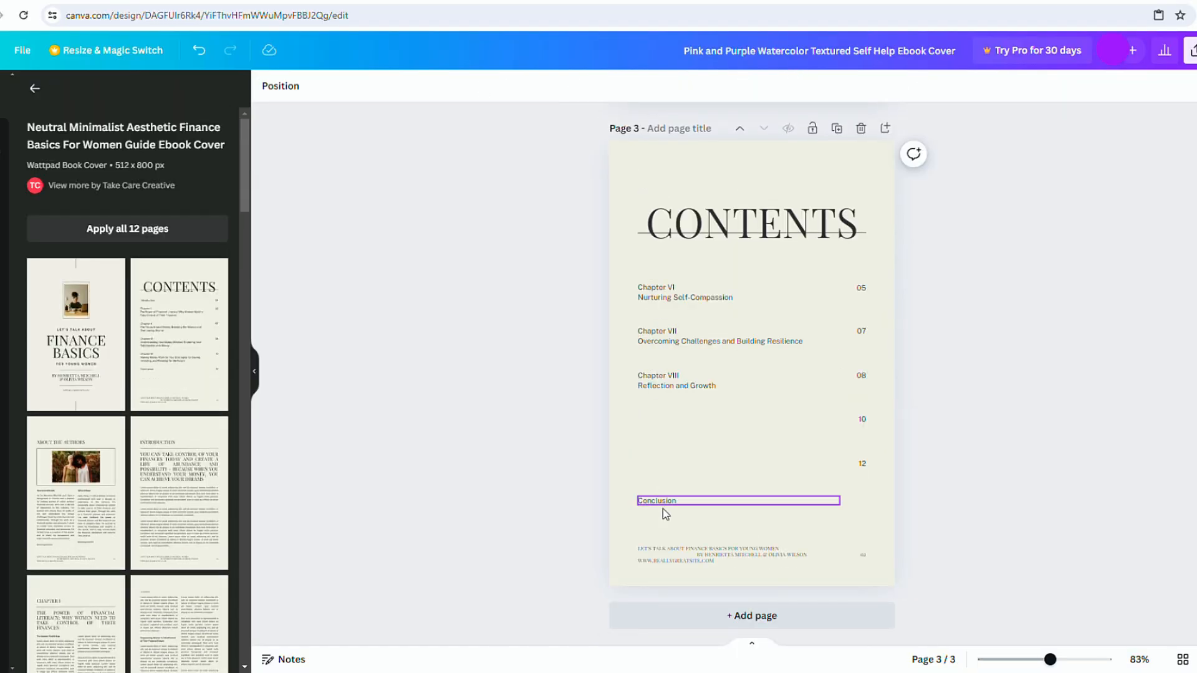
left_click_drag(667, 506, 667, 419)
scroll(743, 396, "up", 2)
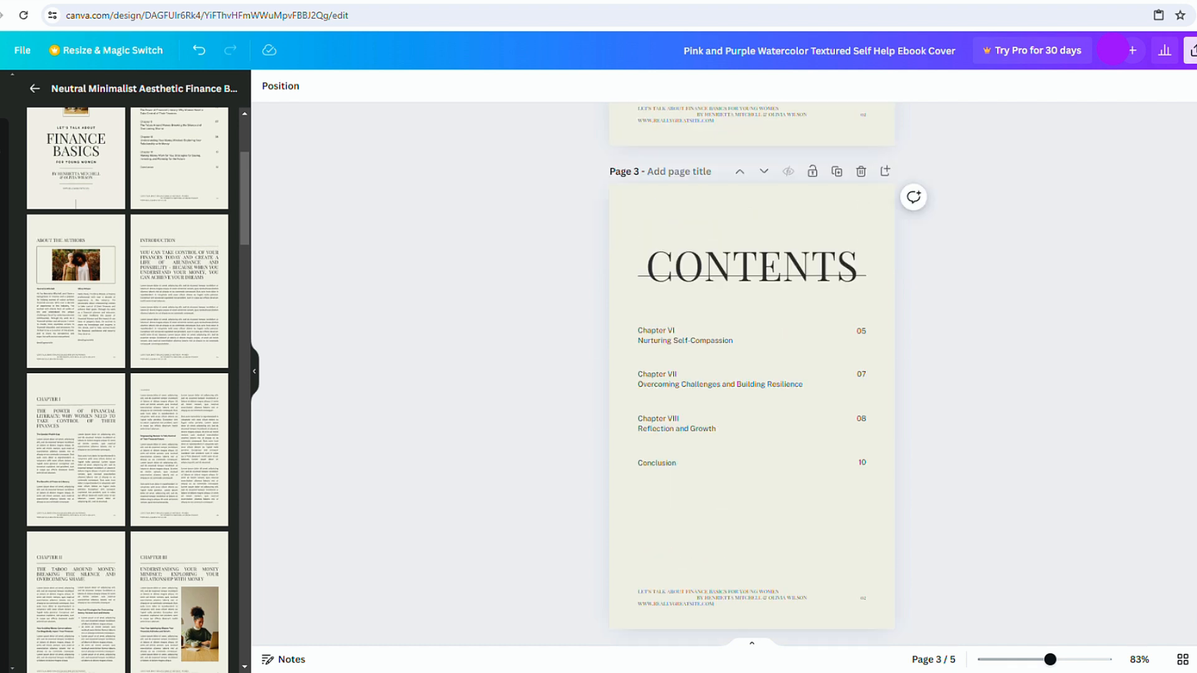
- Open the download settings for the ebook design and choose PDF Print as the file type
left_click(1192, 50)
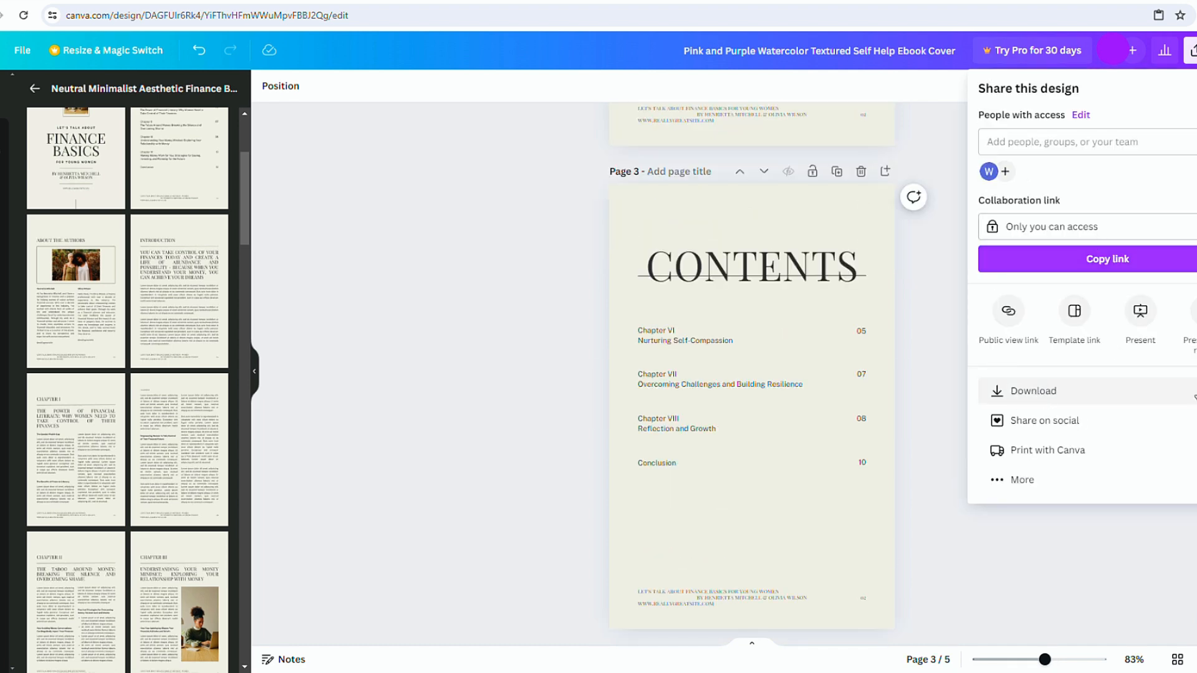
left_click(1022, 392)
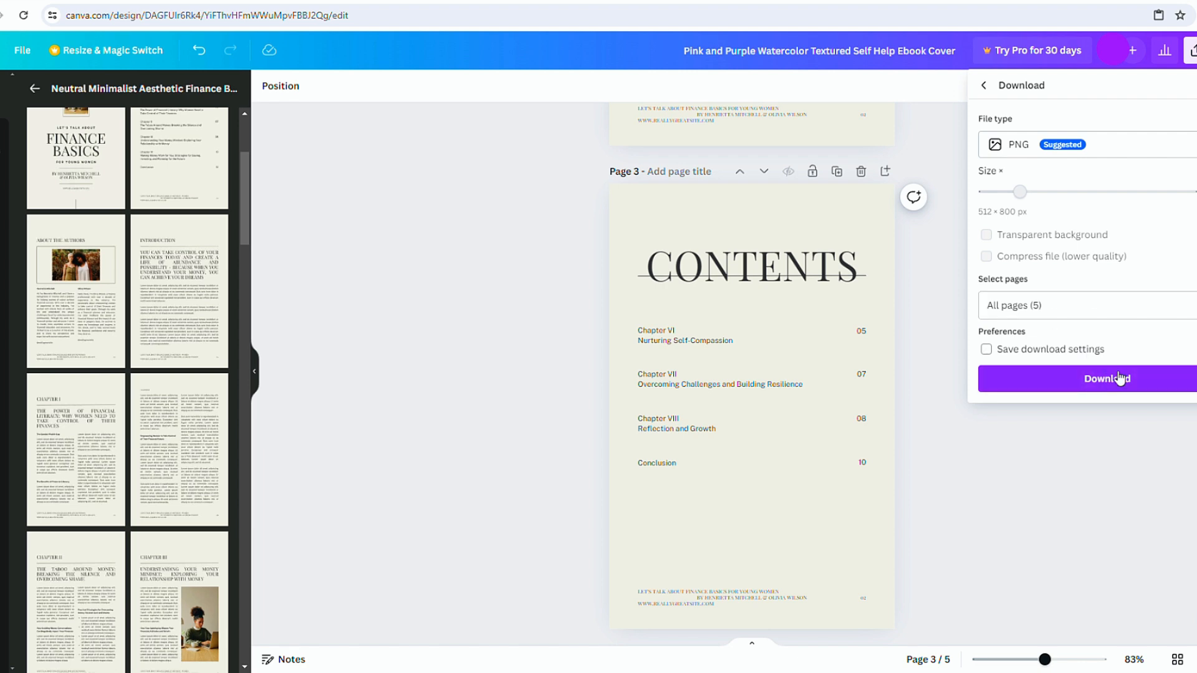
left_click(1179, 144)
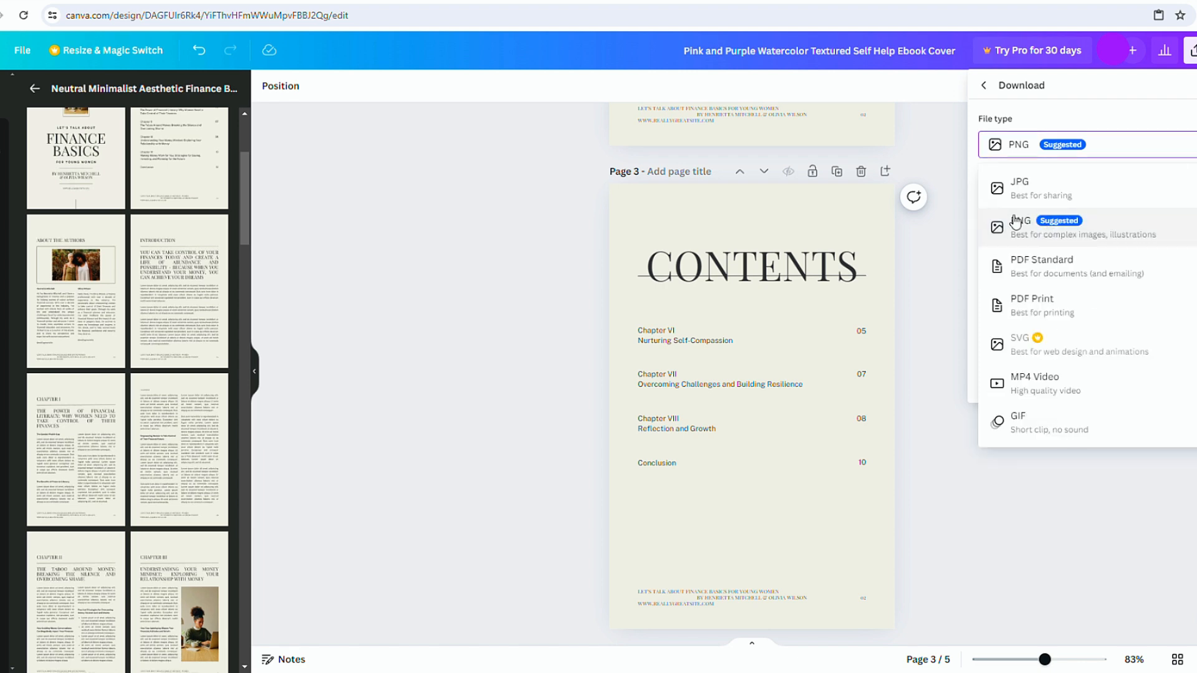
left_click(1053, 315)
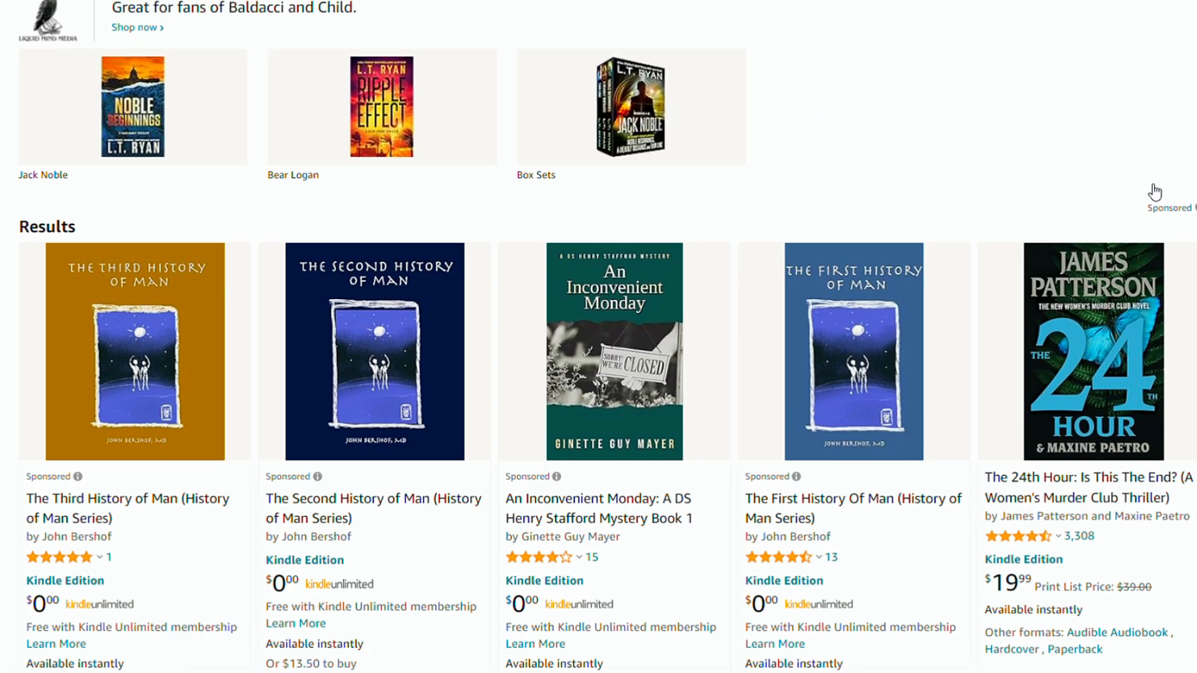
- Browse Amazon's Kindle ebook results, examining the covers, ratings and prices of the listed titles
scroll(1154, 193, "down", 15)
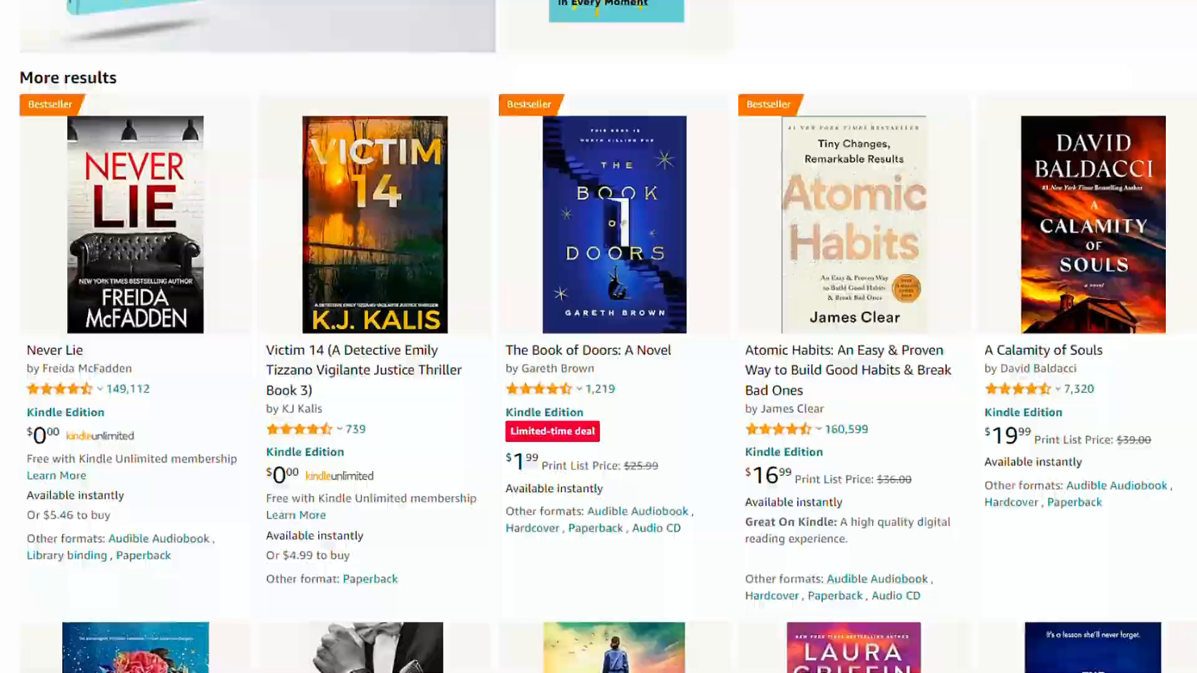
scroll(599, 336, "down", 20)
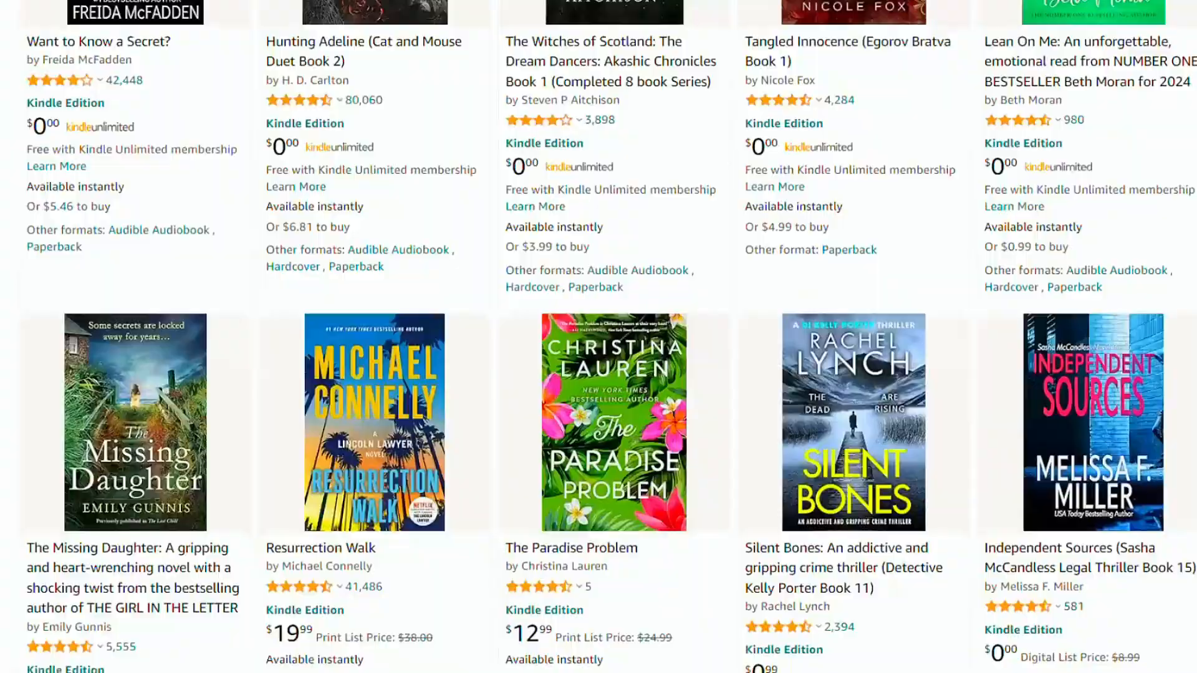
scroll(598, 336, "down", 20)
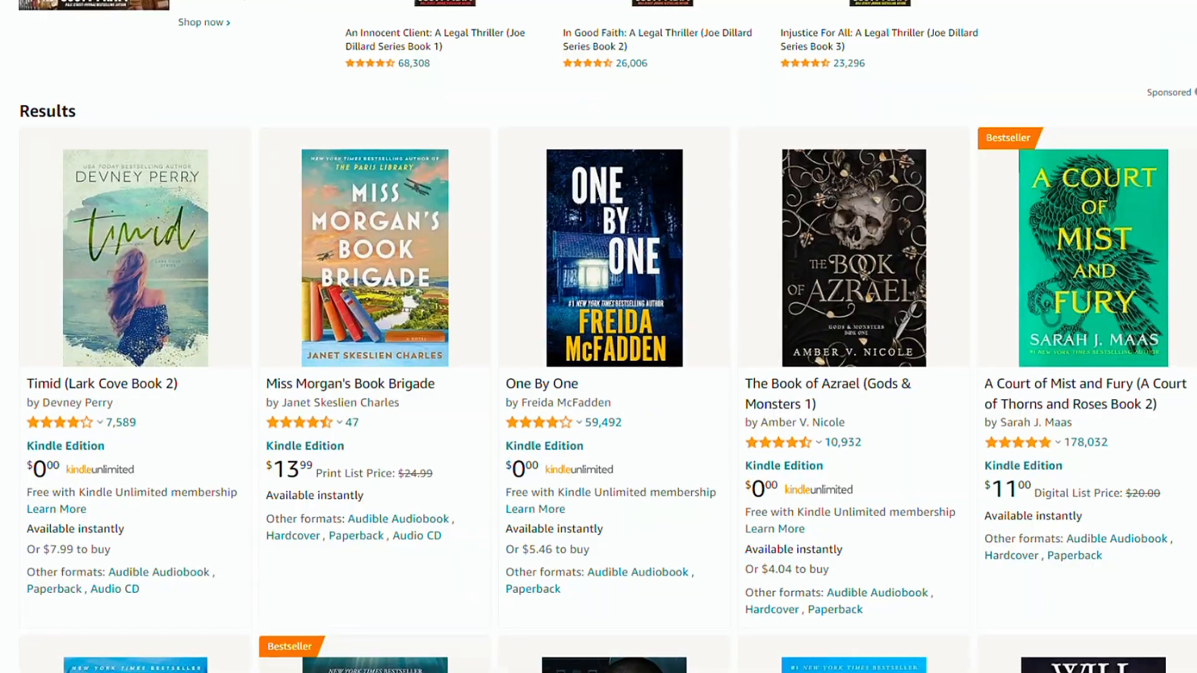
scroll(598, 336, "down", 20)
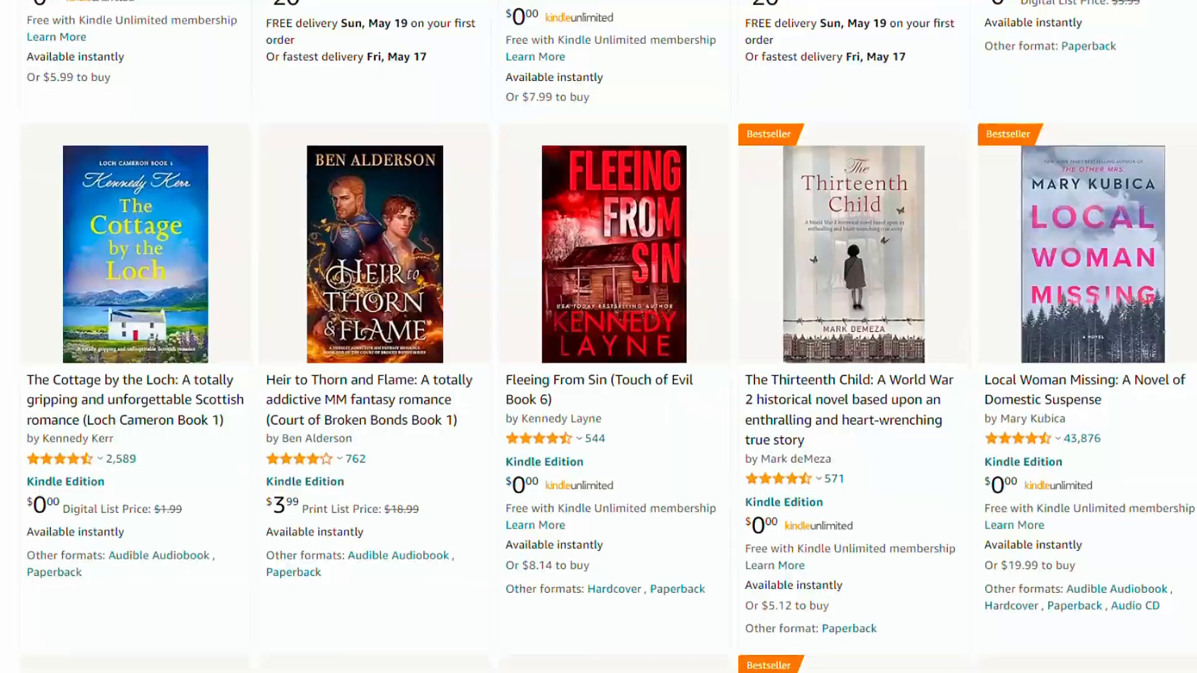
scroll(599, 337, "down", 15)
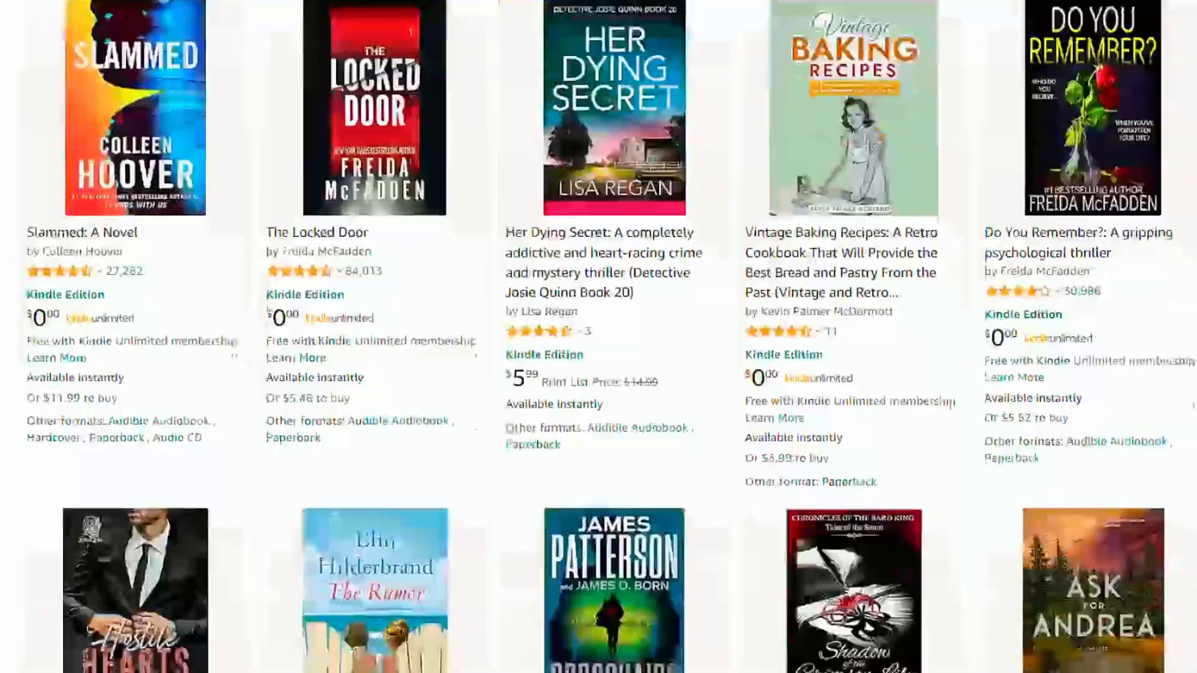
scroll(599, 337, "down", 5)
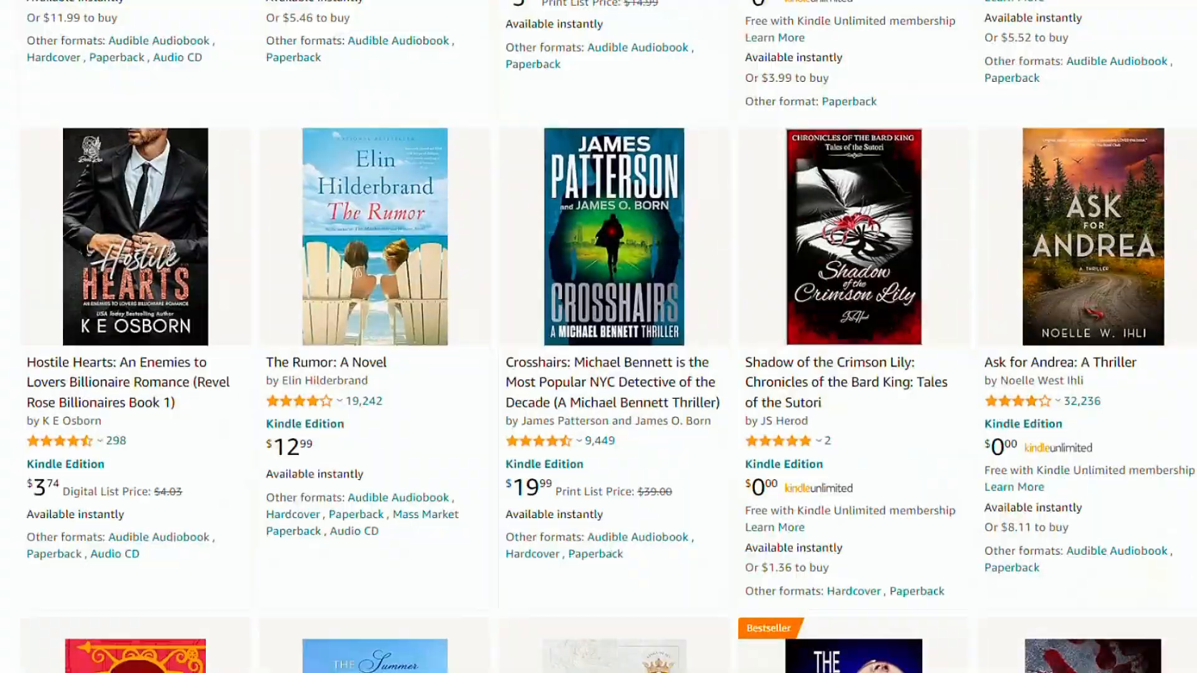
scroll(599, 336, "down", 20)
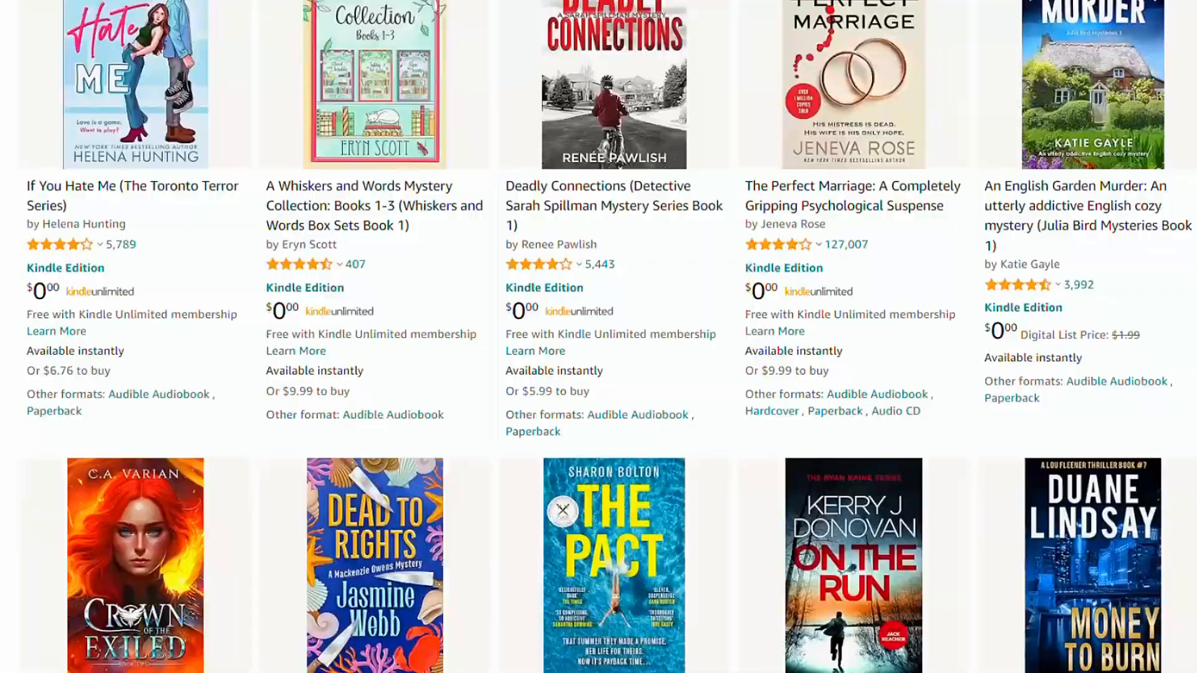
scroll(598, 336, "down", 10)
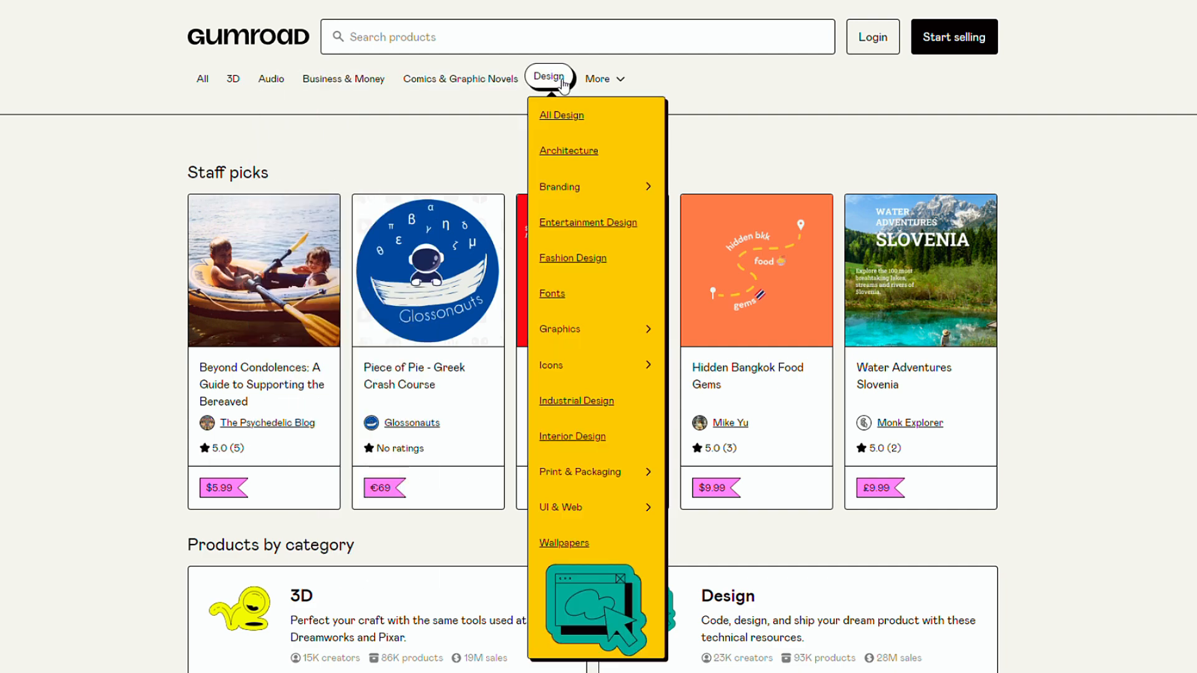
- Look through Gumroad's product categories and browse the best-selling products in Drawing & Painting
scroll(1093, 294, "down", 9)
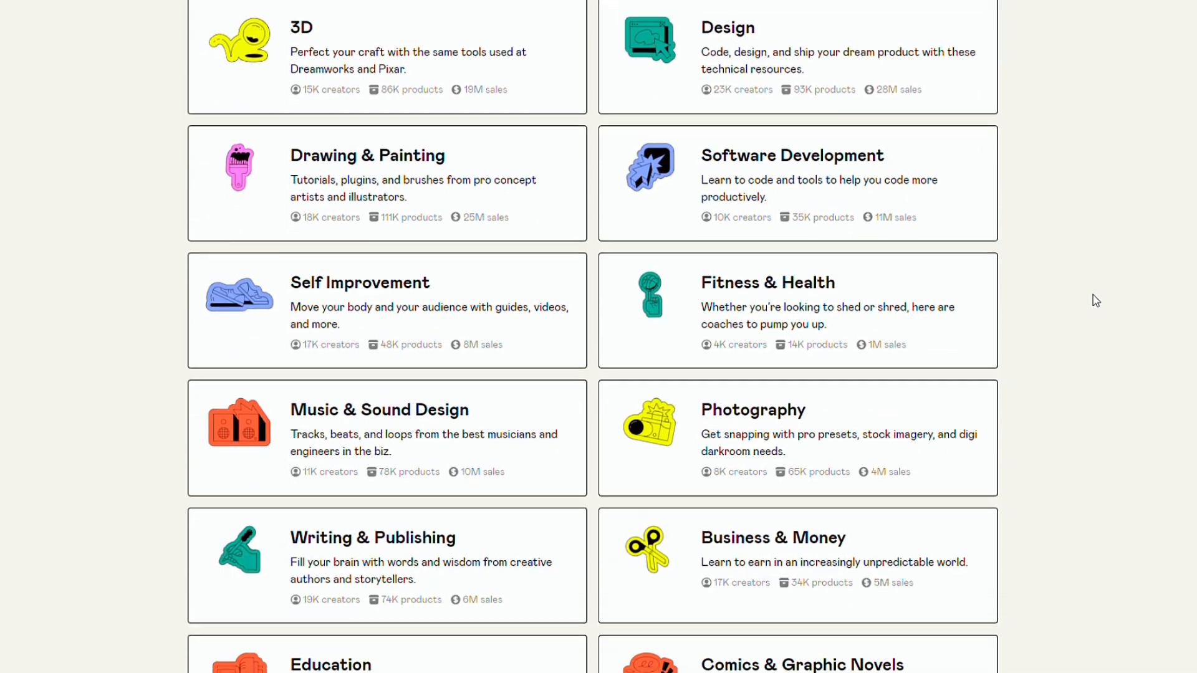
left_click(361, 128)
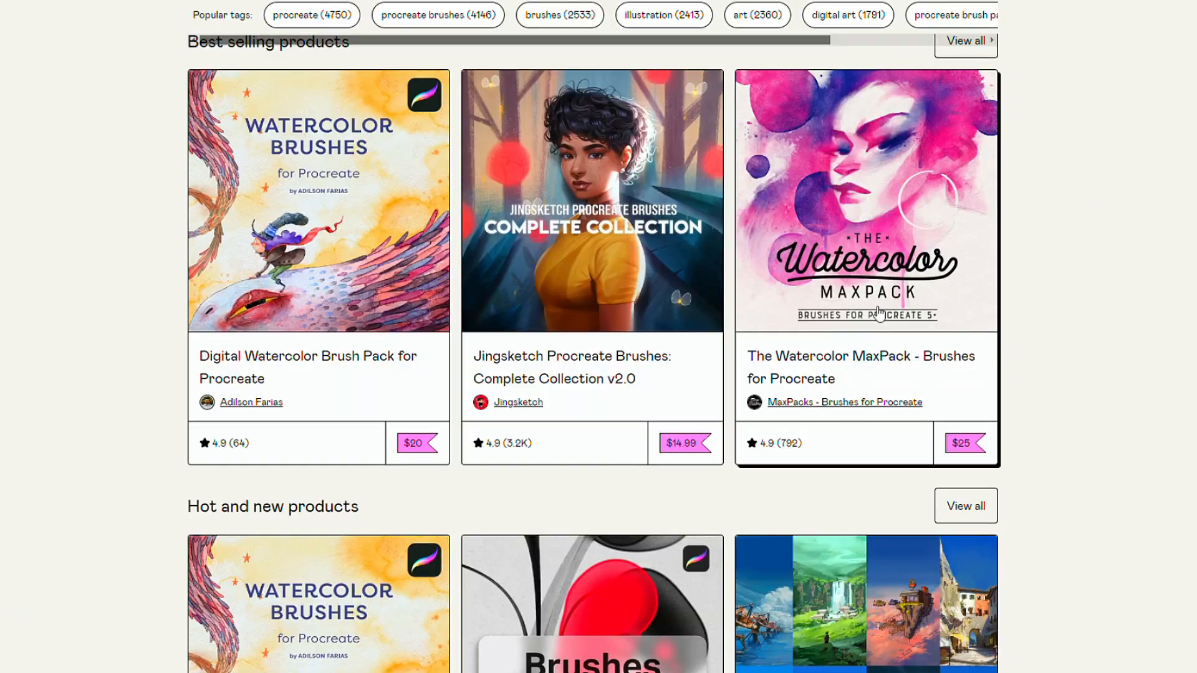
scroll(625, 399, "down", 6)
scroll(625, 399, "up", 15)
scroll(633, 393, "down", 1)
scroll(633, 393, "up", 1)
- Browse the best-selling and new products in Gumroad's Audio category
left_click(269, 79)
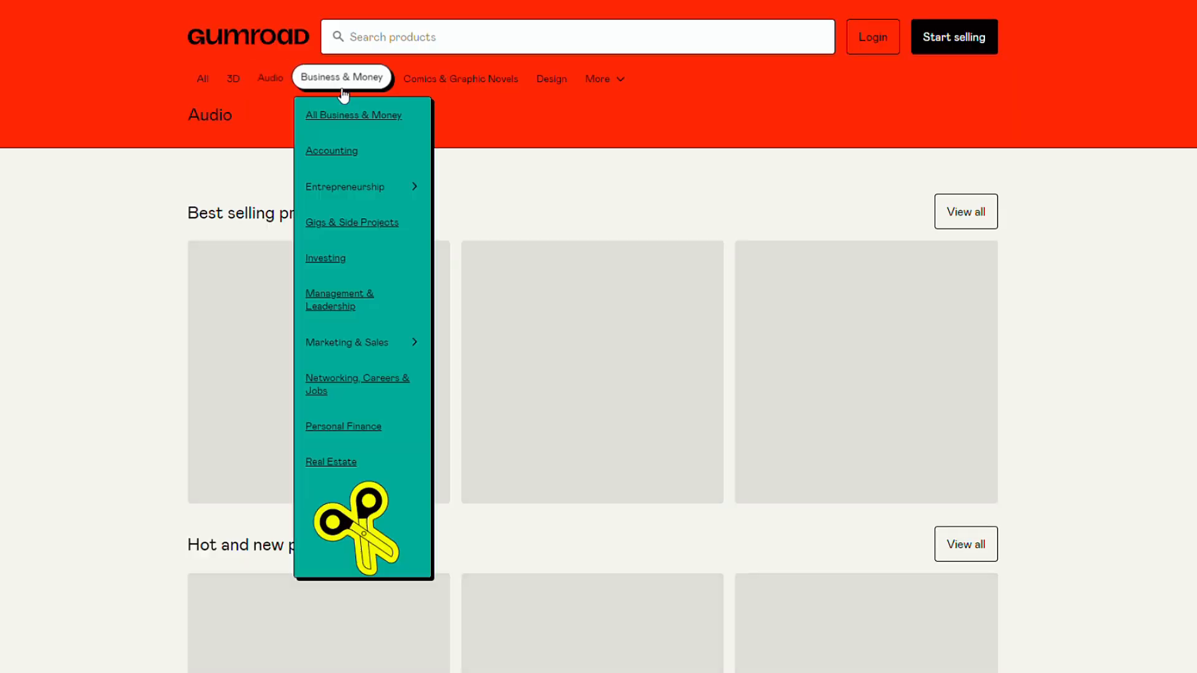
mouse_move(273, 81)
scroll(1071, 393, "down", 16)
scroll(1071, 393, "up", 16)
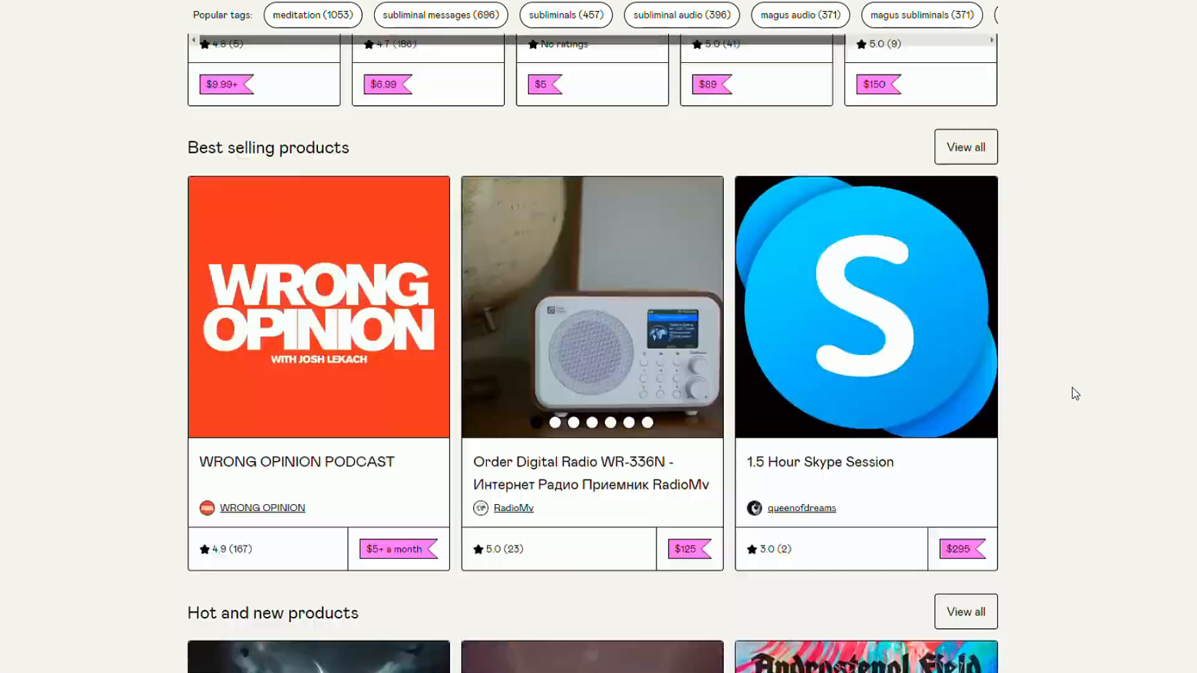
- Browse the staff picks and best-selling products in Gumroad's Comics & Graphic Novels category
left_click(480, 73)
scroll(1154, 372, "down", 9)
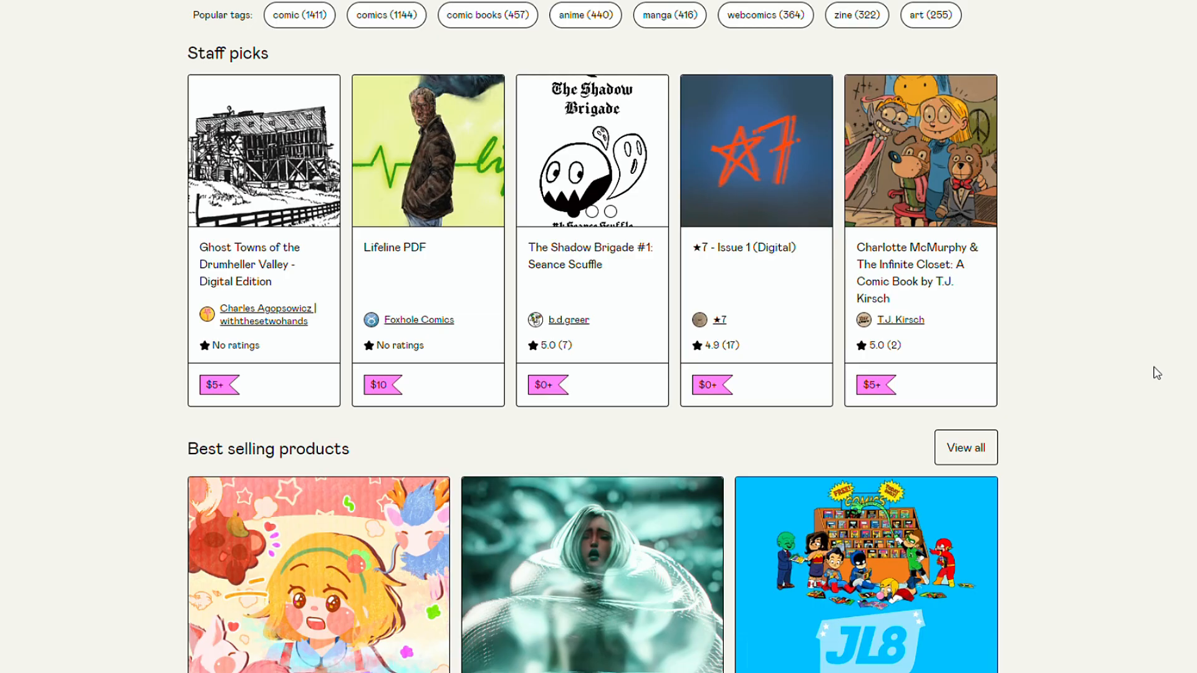
scroll(1157, 373, "down", 5)
scroll(1157, 373, "up", 12)
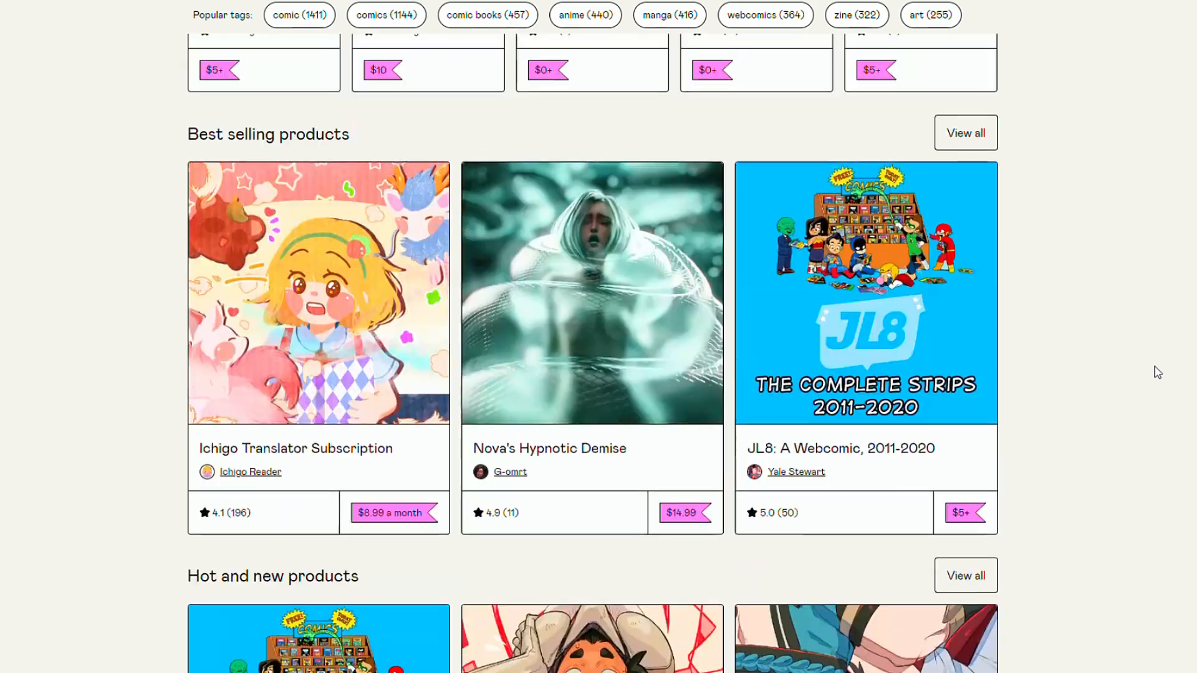
scroll(1154, 371, "down", 1)
scroll(1154, 372, "up", 3)
- Open Gumroad's Design category and look through its products
left_click(550, 75)
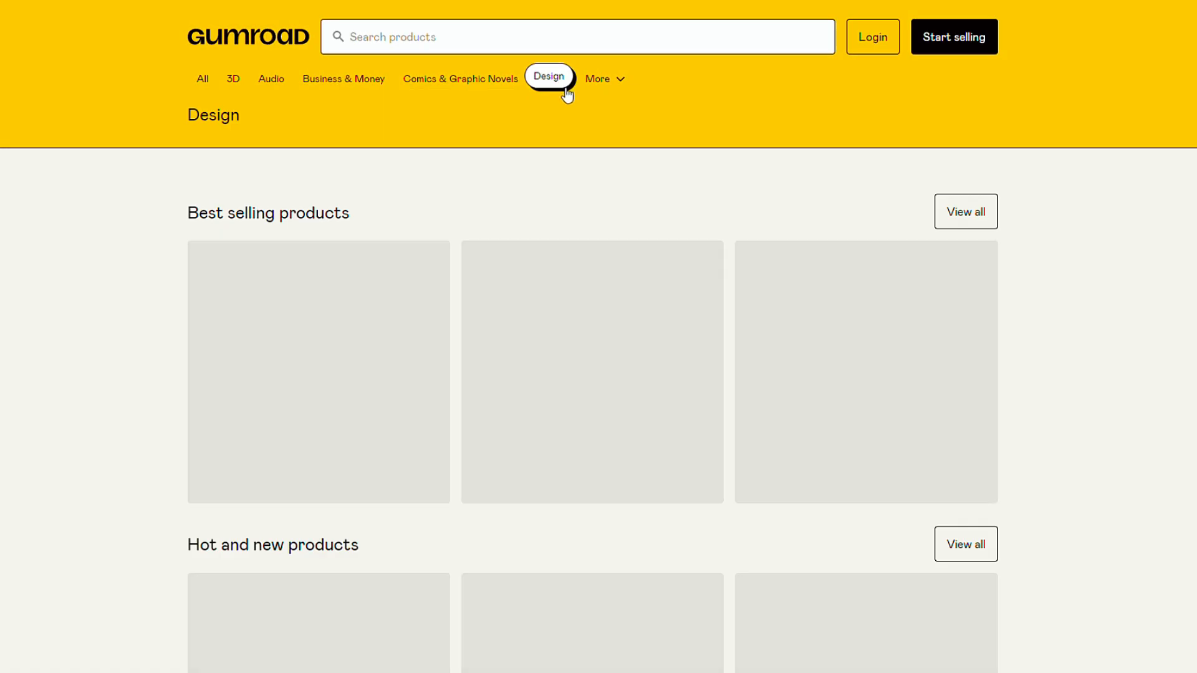
scroll(1196, 428, "down", 4)
scroll(1196, 428, "down", 8)
scroll(1195, 428, "up", 12)
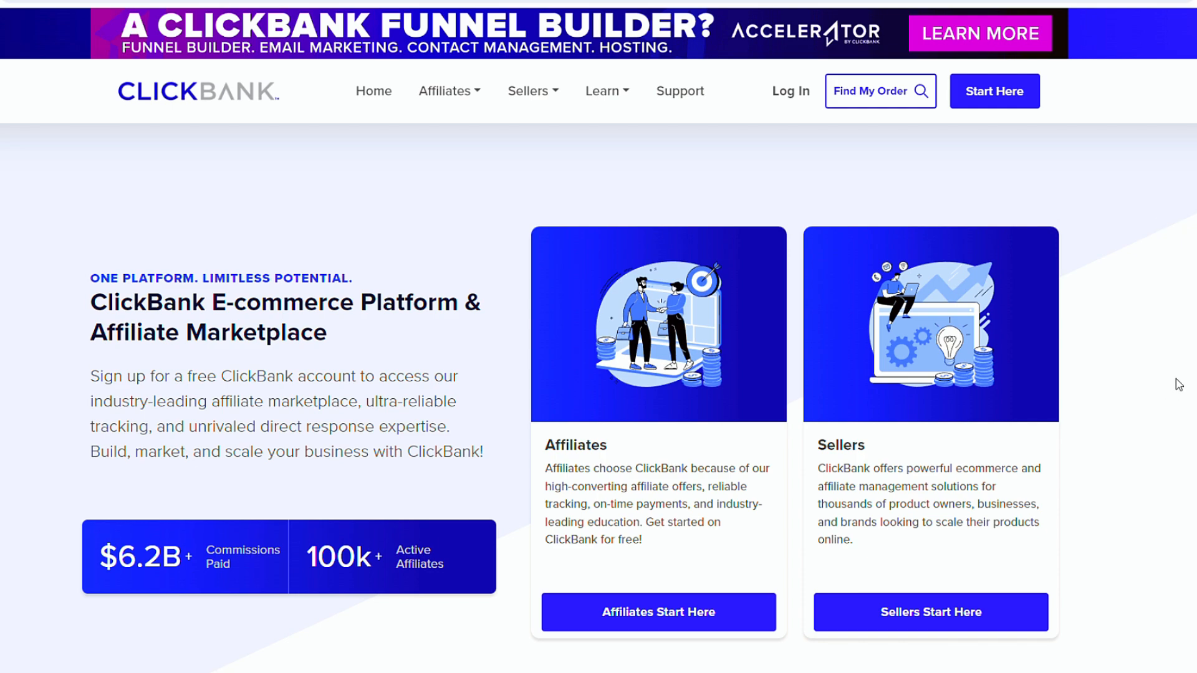
- Look through ClickBank's home page, covering the affiliate, seller and Spark resources, company figures and customer reviews
scroll(1178, 385, "down", 10)
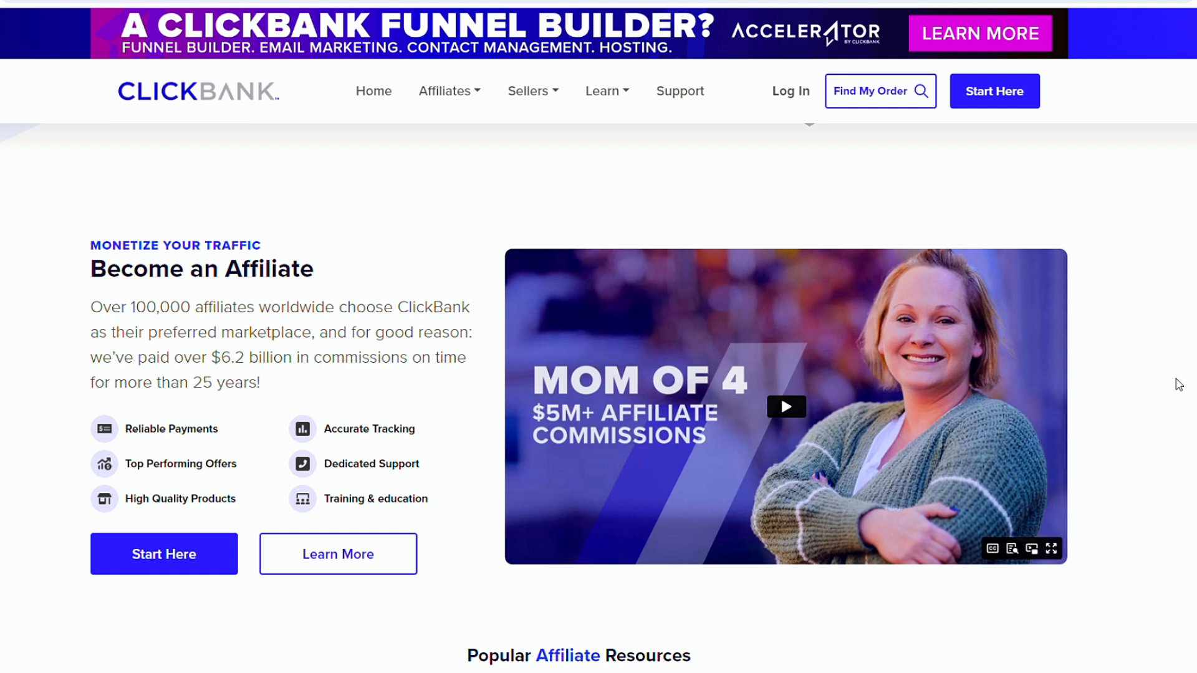
scroll(1178, 385, "down", 6)
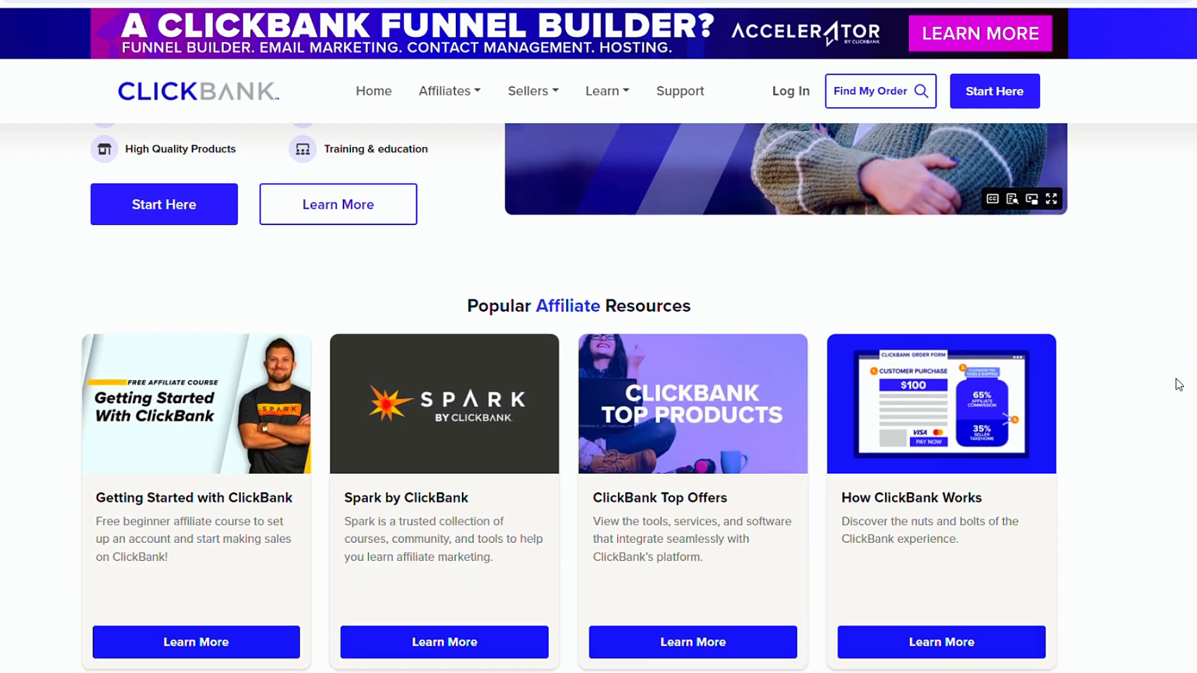
scroll(1178, 384, "down", 8)
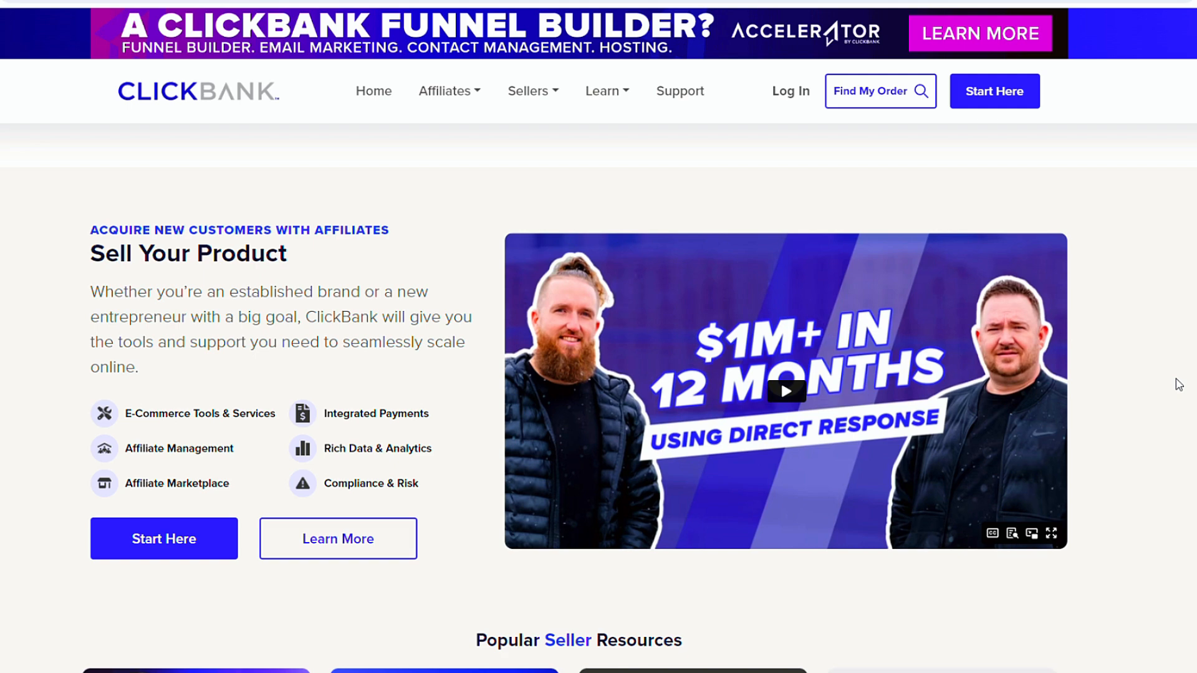
scroll(1178, 385, "down", 8)
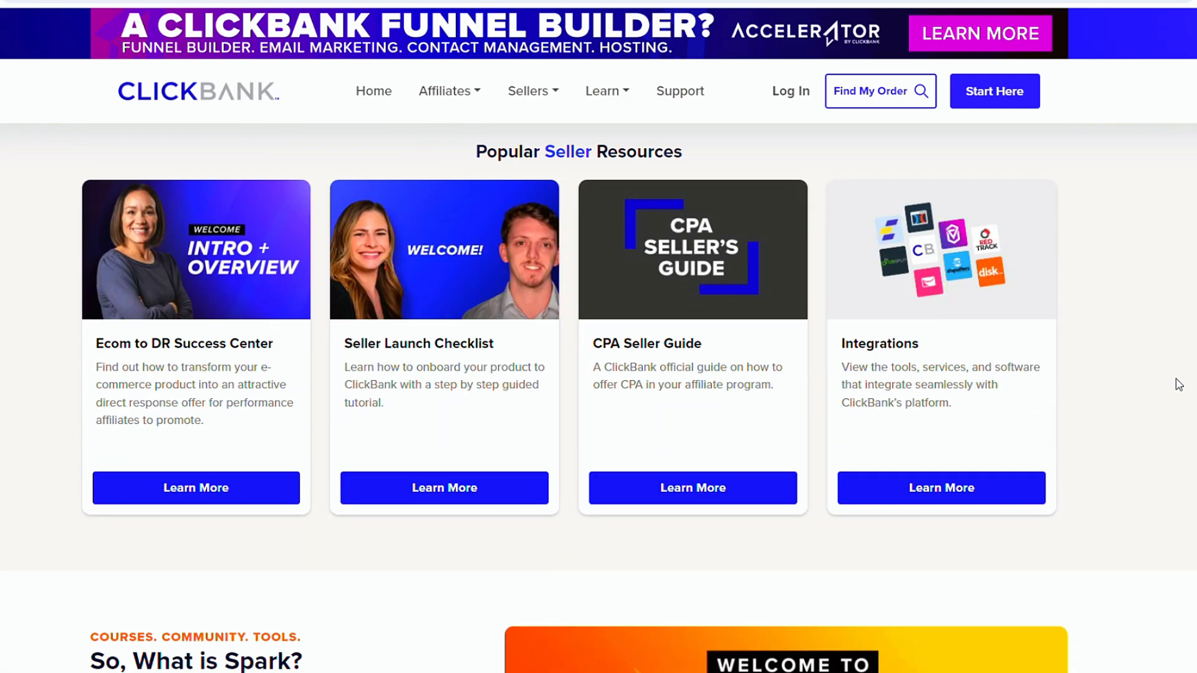
scroll(1178, 385, "down", 6)
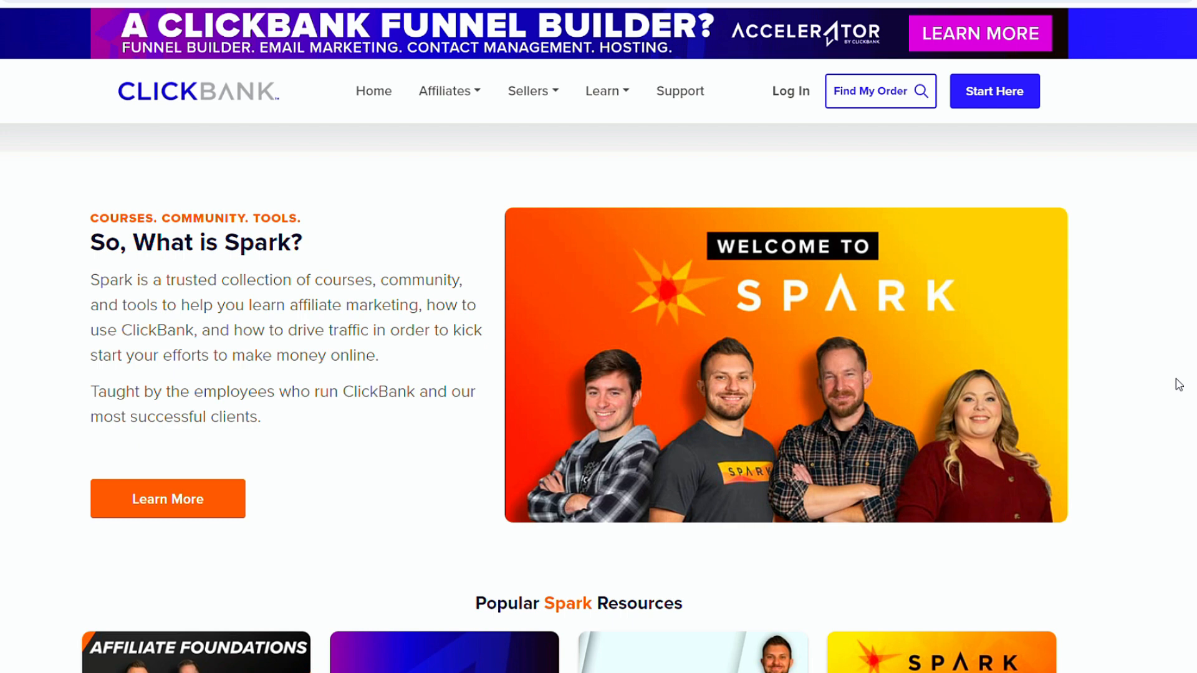
scroll(1179, 385, "down", 5)
scroll(1178, 385, "down", 5)
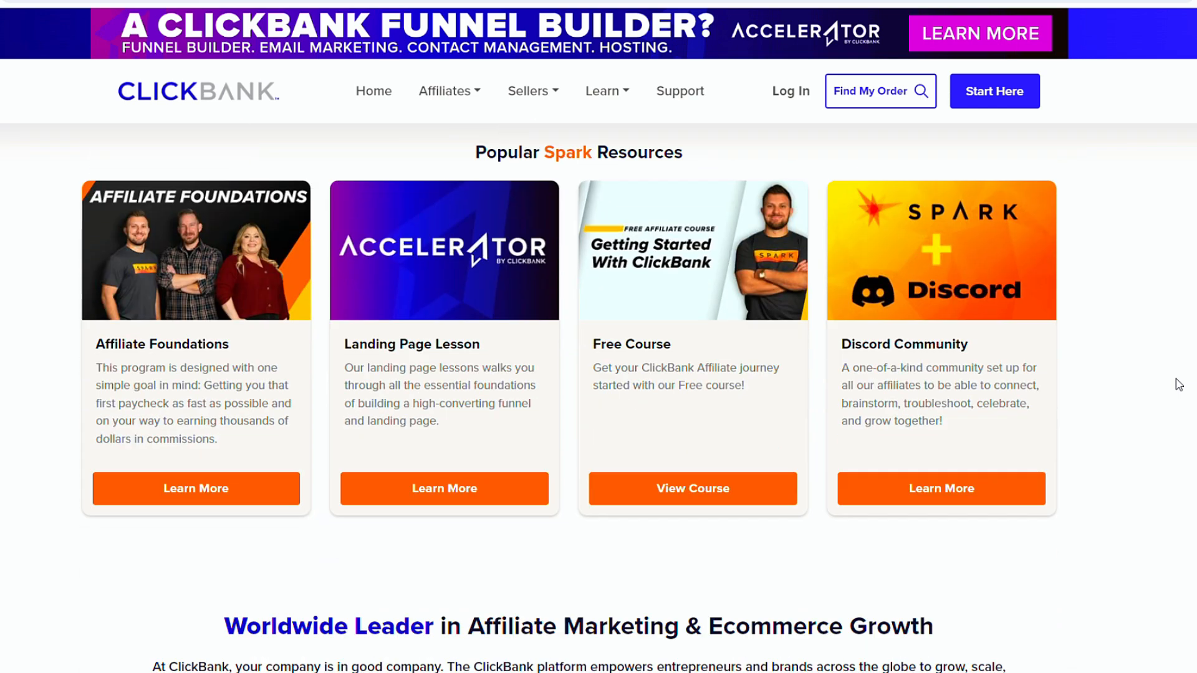
scroll(1178, 385, "down", 2)
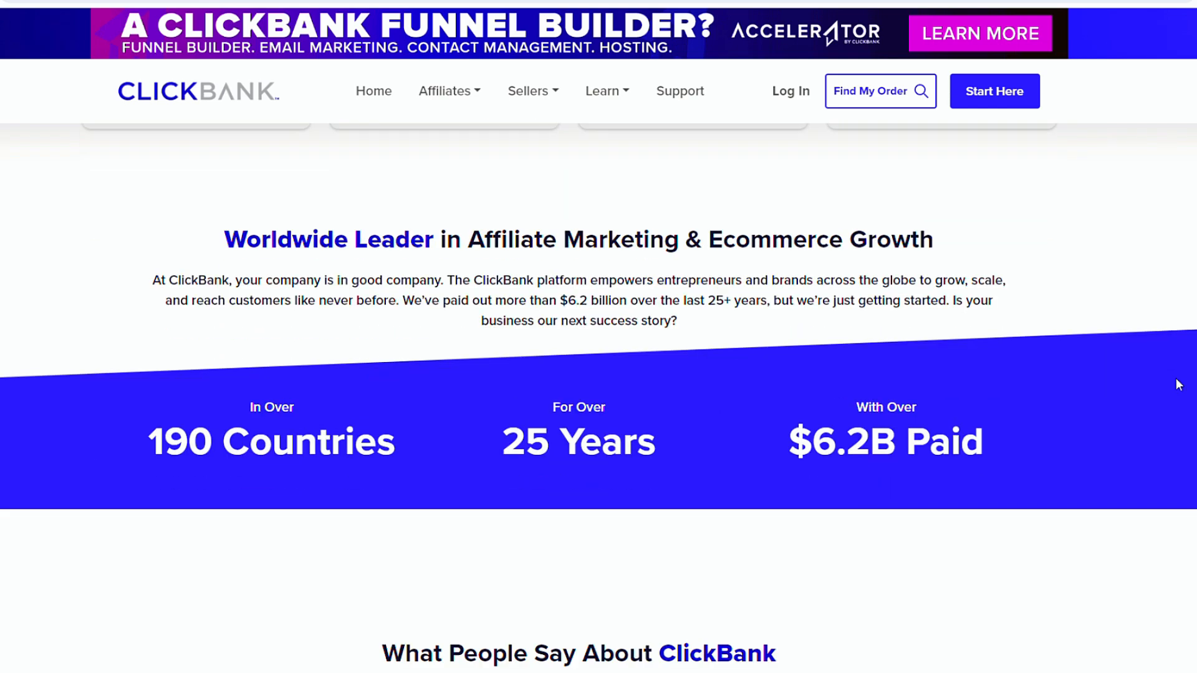
scroll(1179, 384, "down", 7)
scroll(1179, 385, "up", 5)
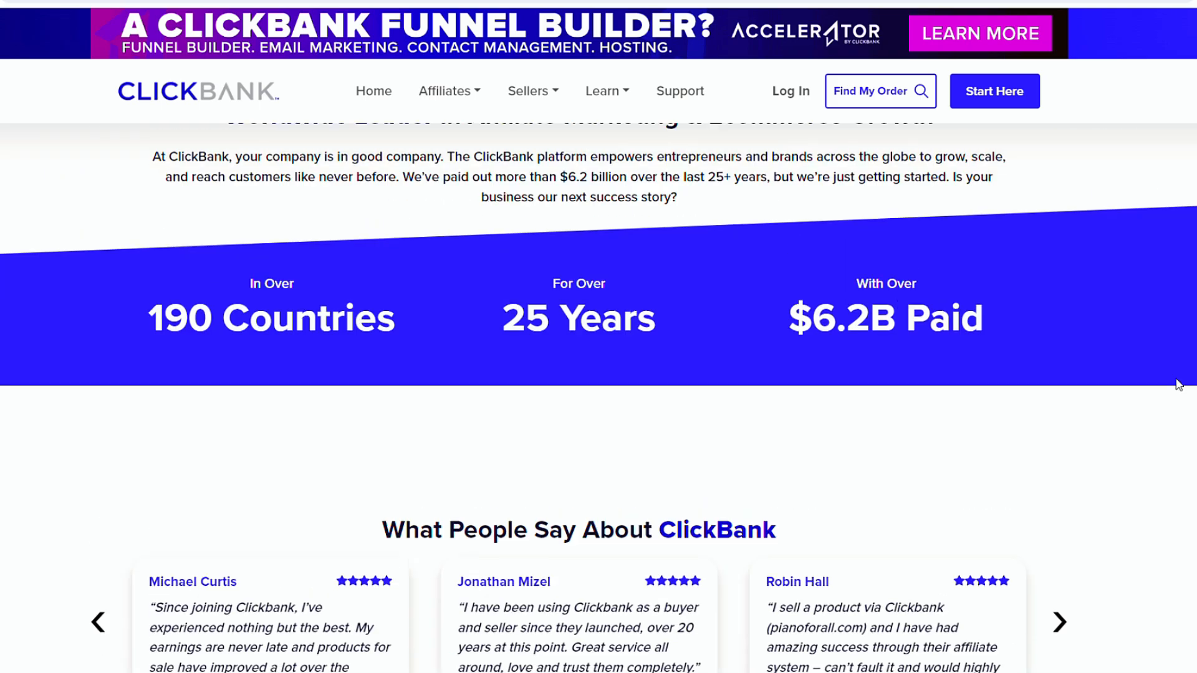
scroll(1178, 385, "up", 20)
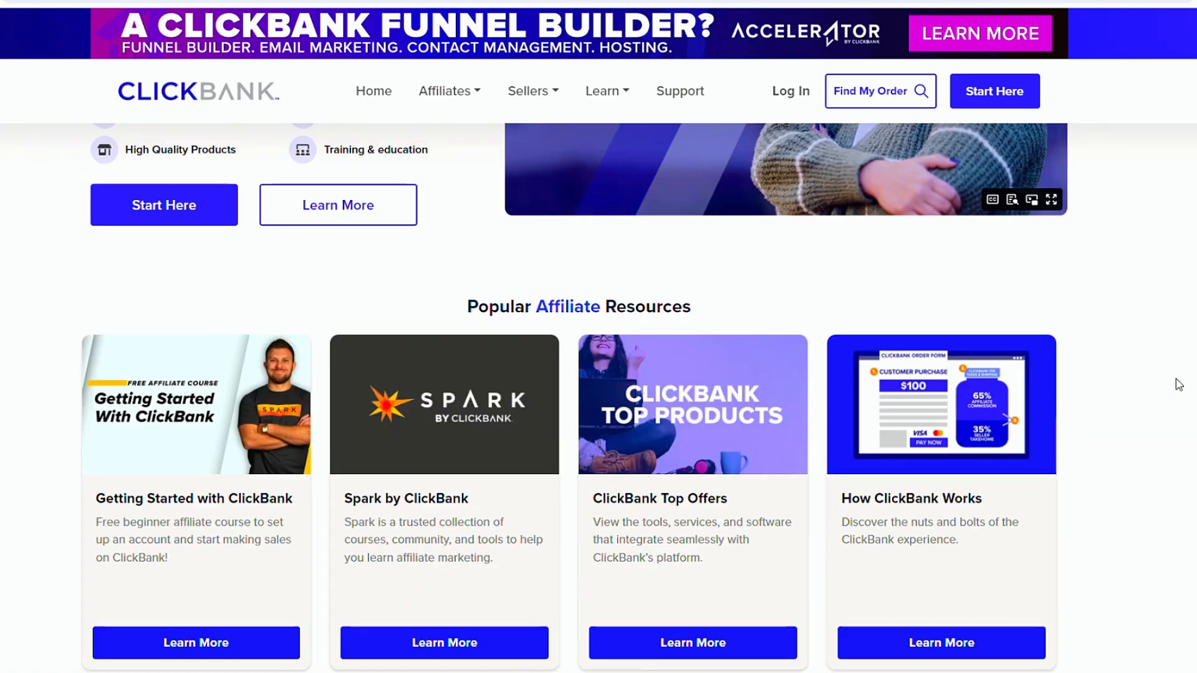
scroll(1178, 384, "up", 15)
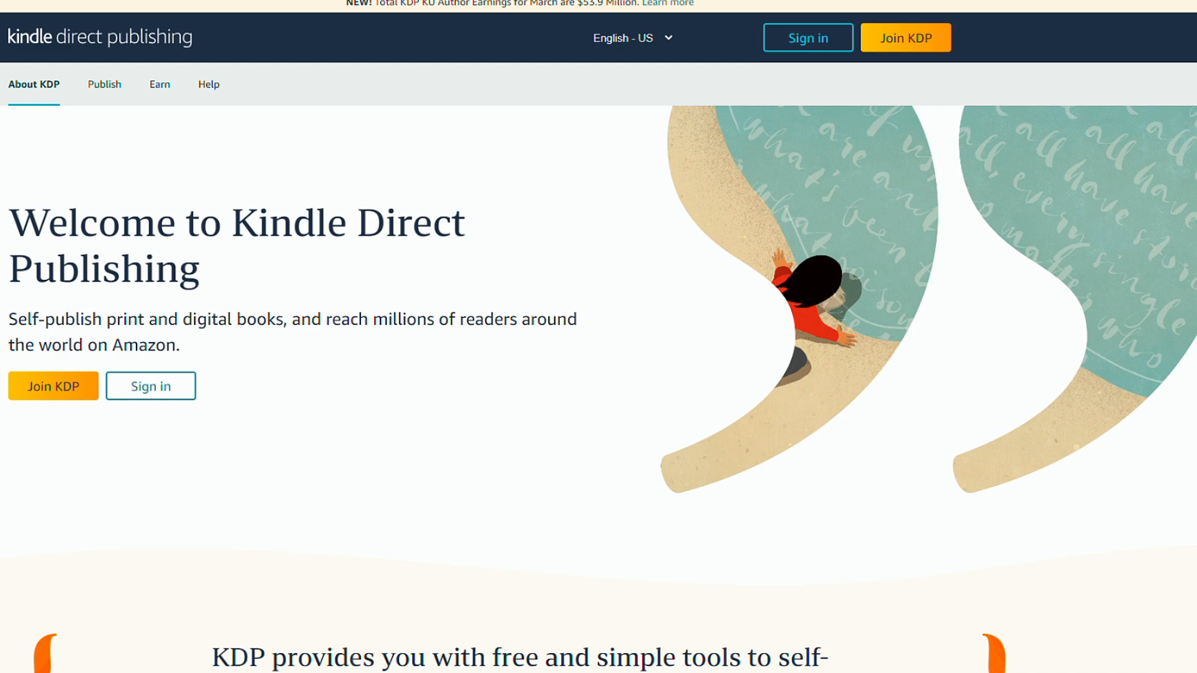
- Look over the Kindle Direct Publishing welcome page and its self-publishing overview
scroll(599, 337, "down", 3)
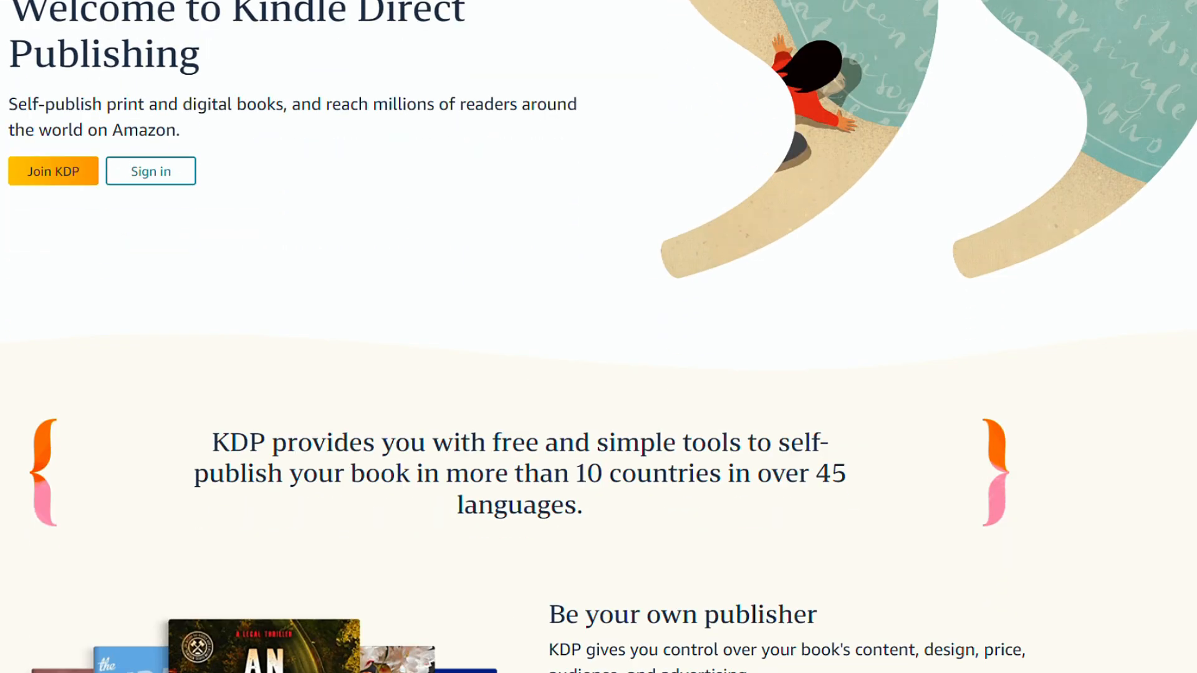
scroll(599, 337, "down", 3)
scroll(598, 337, "down", 2)
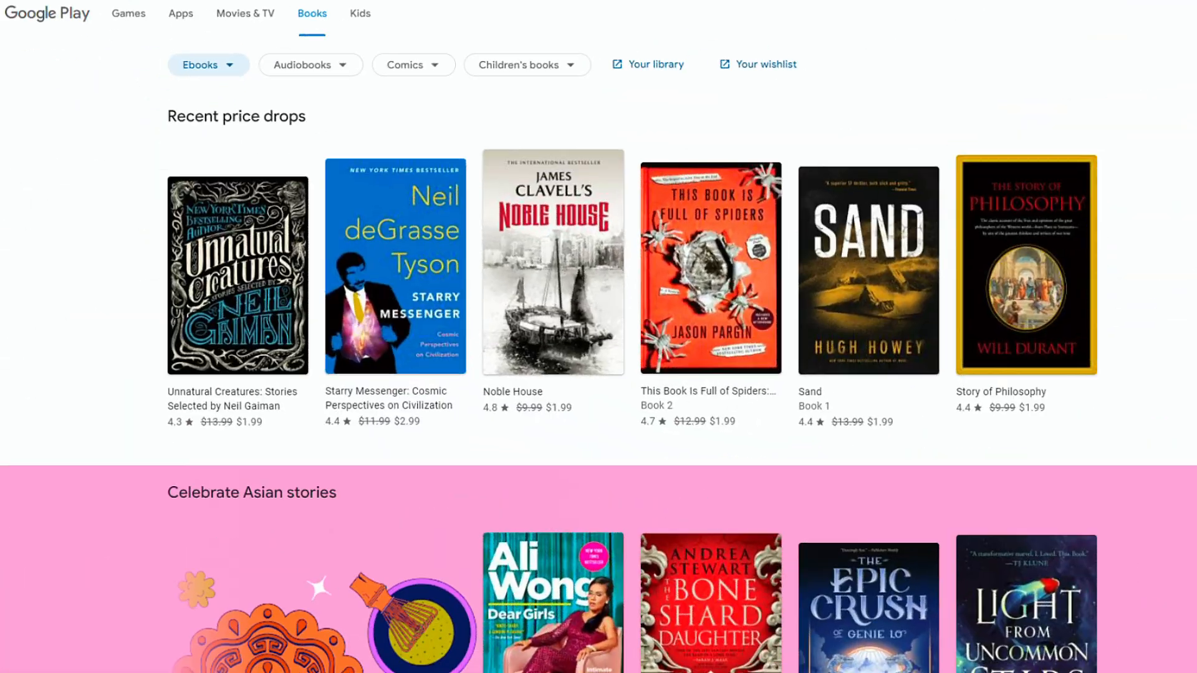
- Browse the ebooks on Google Play Books and look over Kobo's self-publishing home page
scroll(10, 243, "down", 20)
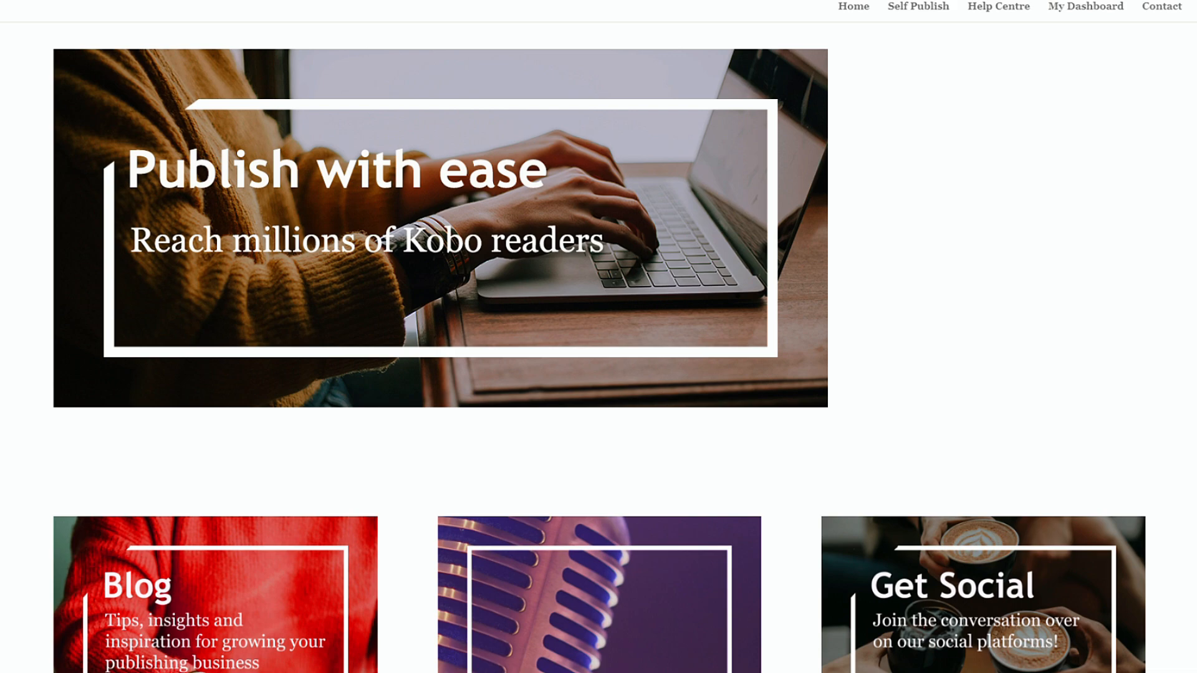
scroll(599, 349, "down", 11)
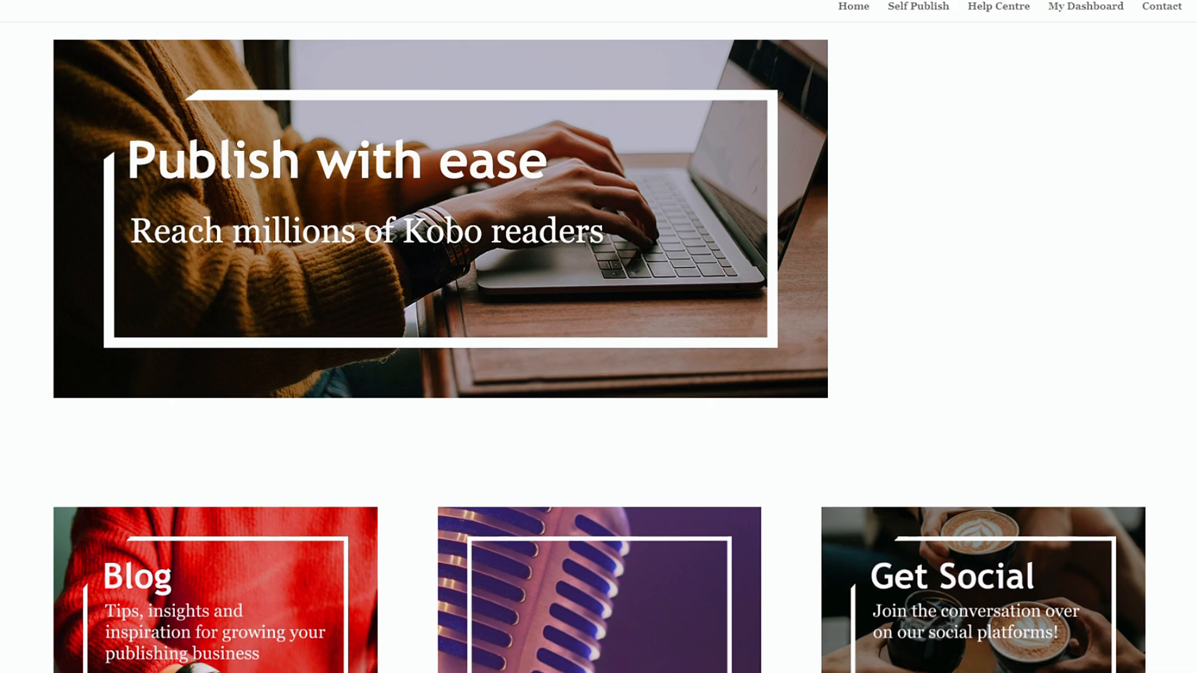
scroll(599, 349, "up", 11)
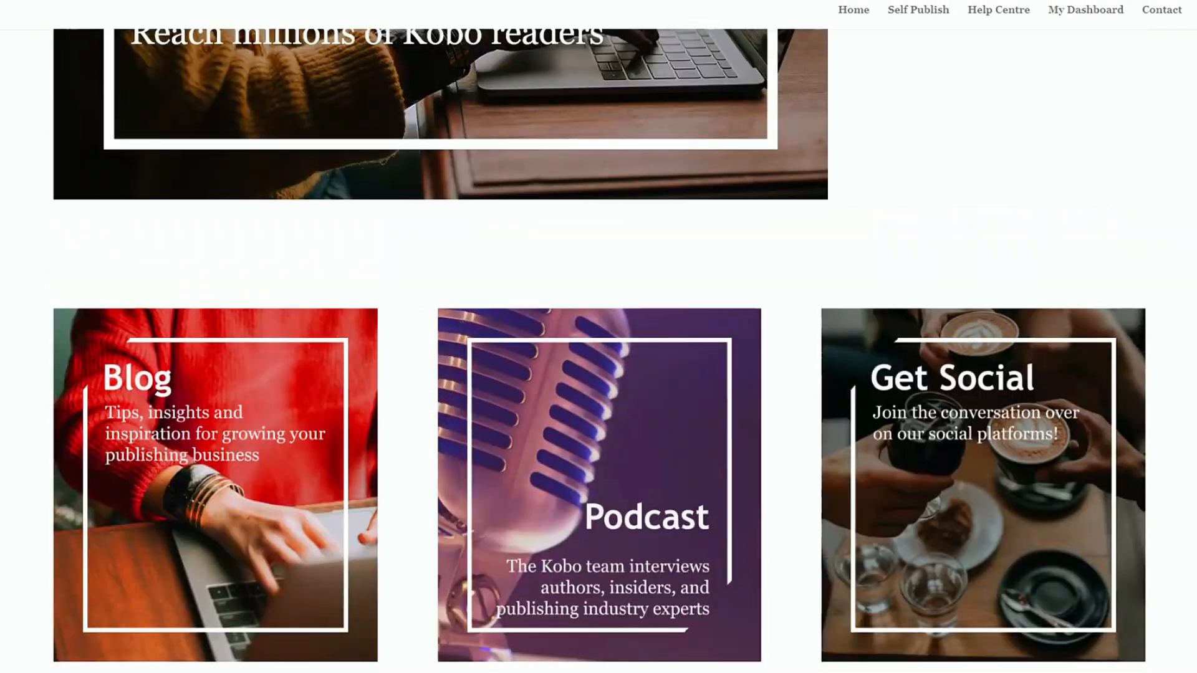